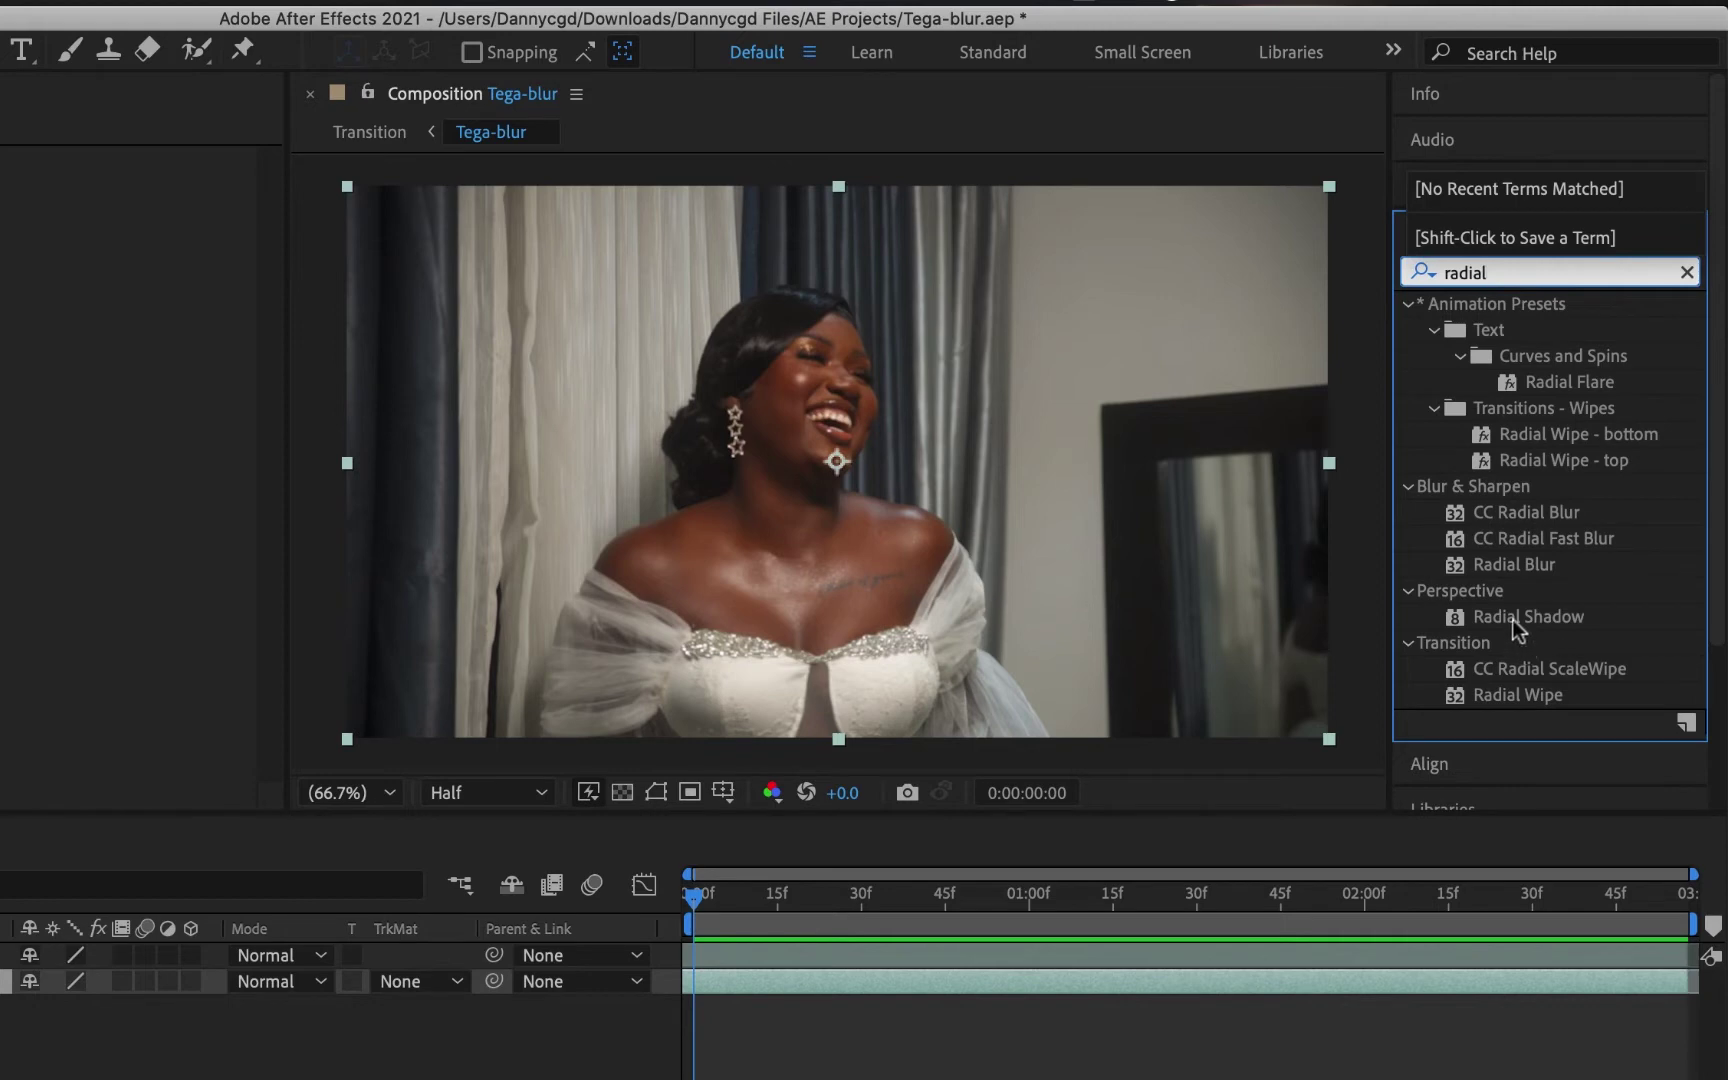
Apply the Radial Blur effect to the lower C0042.MP4 layer and set its type to Zoom.
left_click(1511, 568)
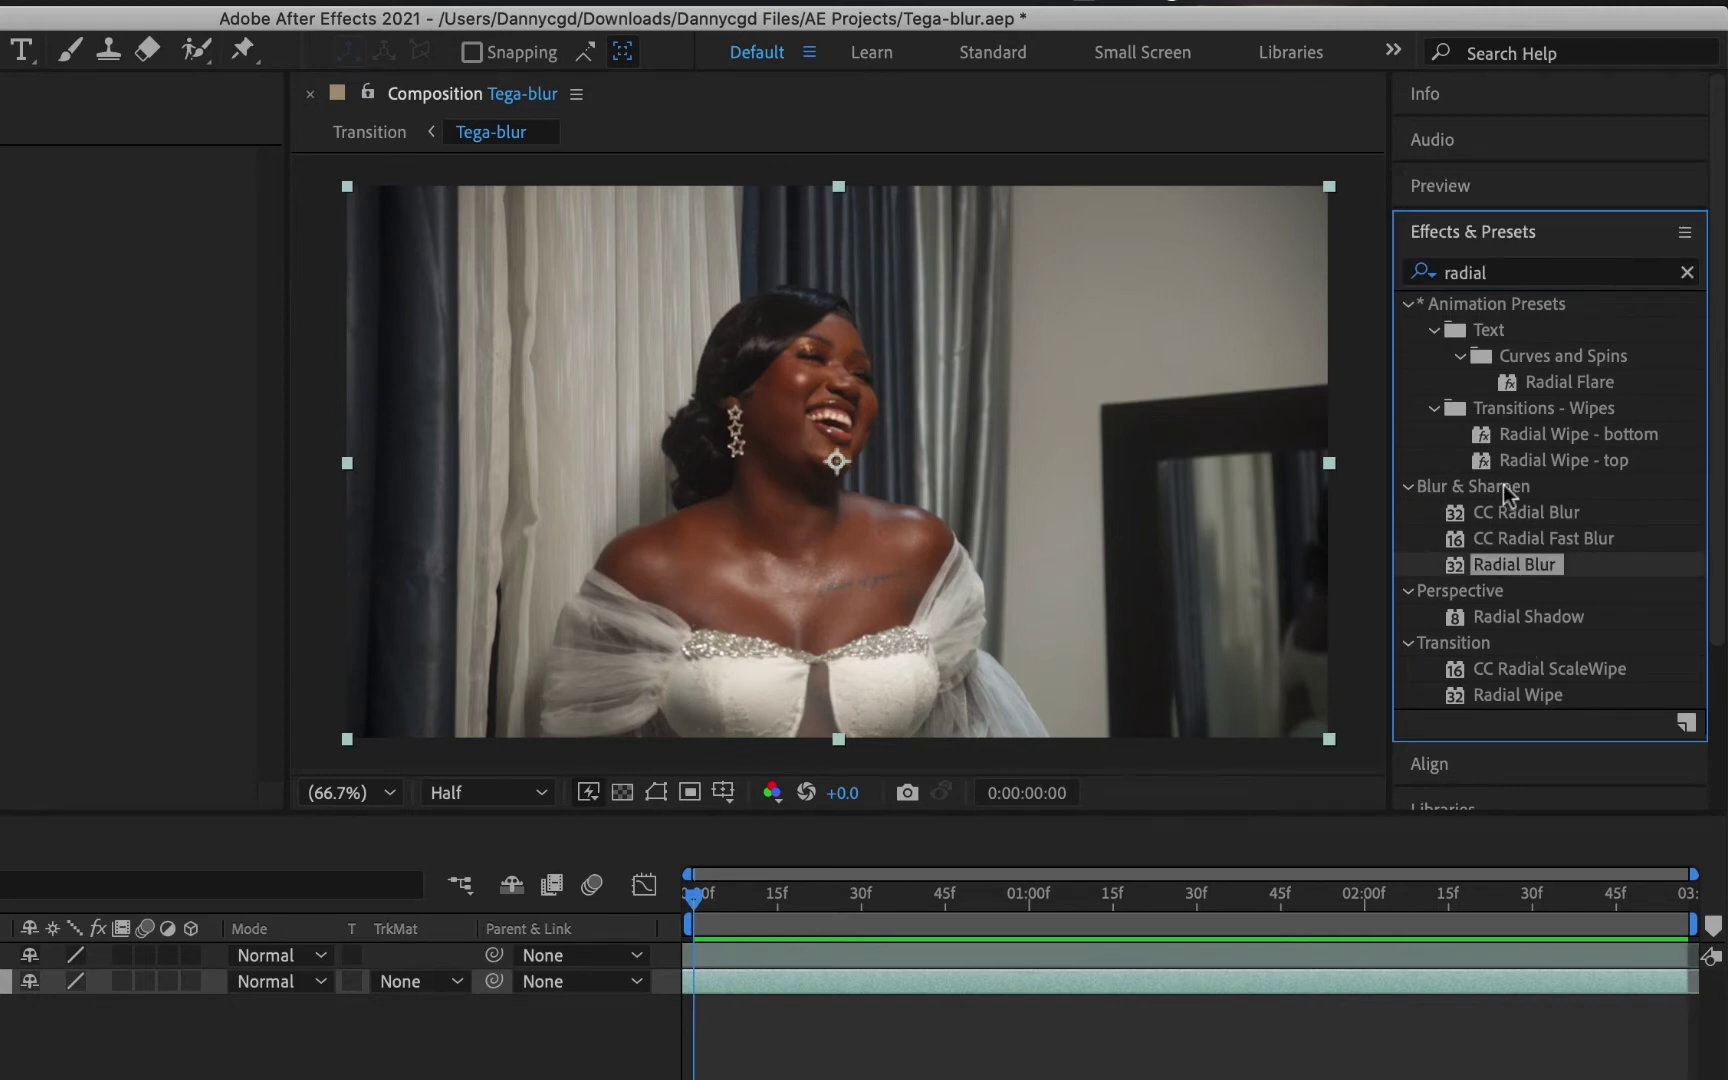
left_click_drag(1507, 564, 0, 997)
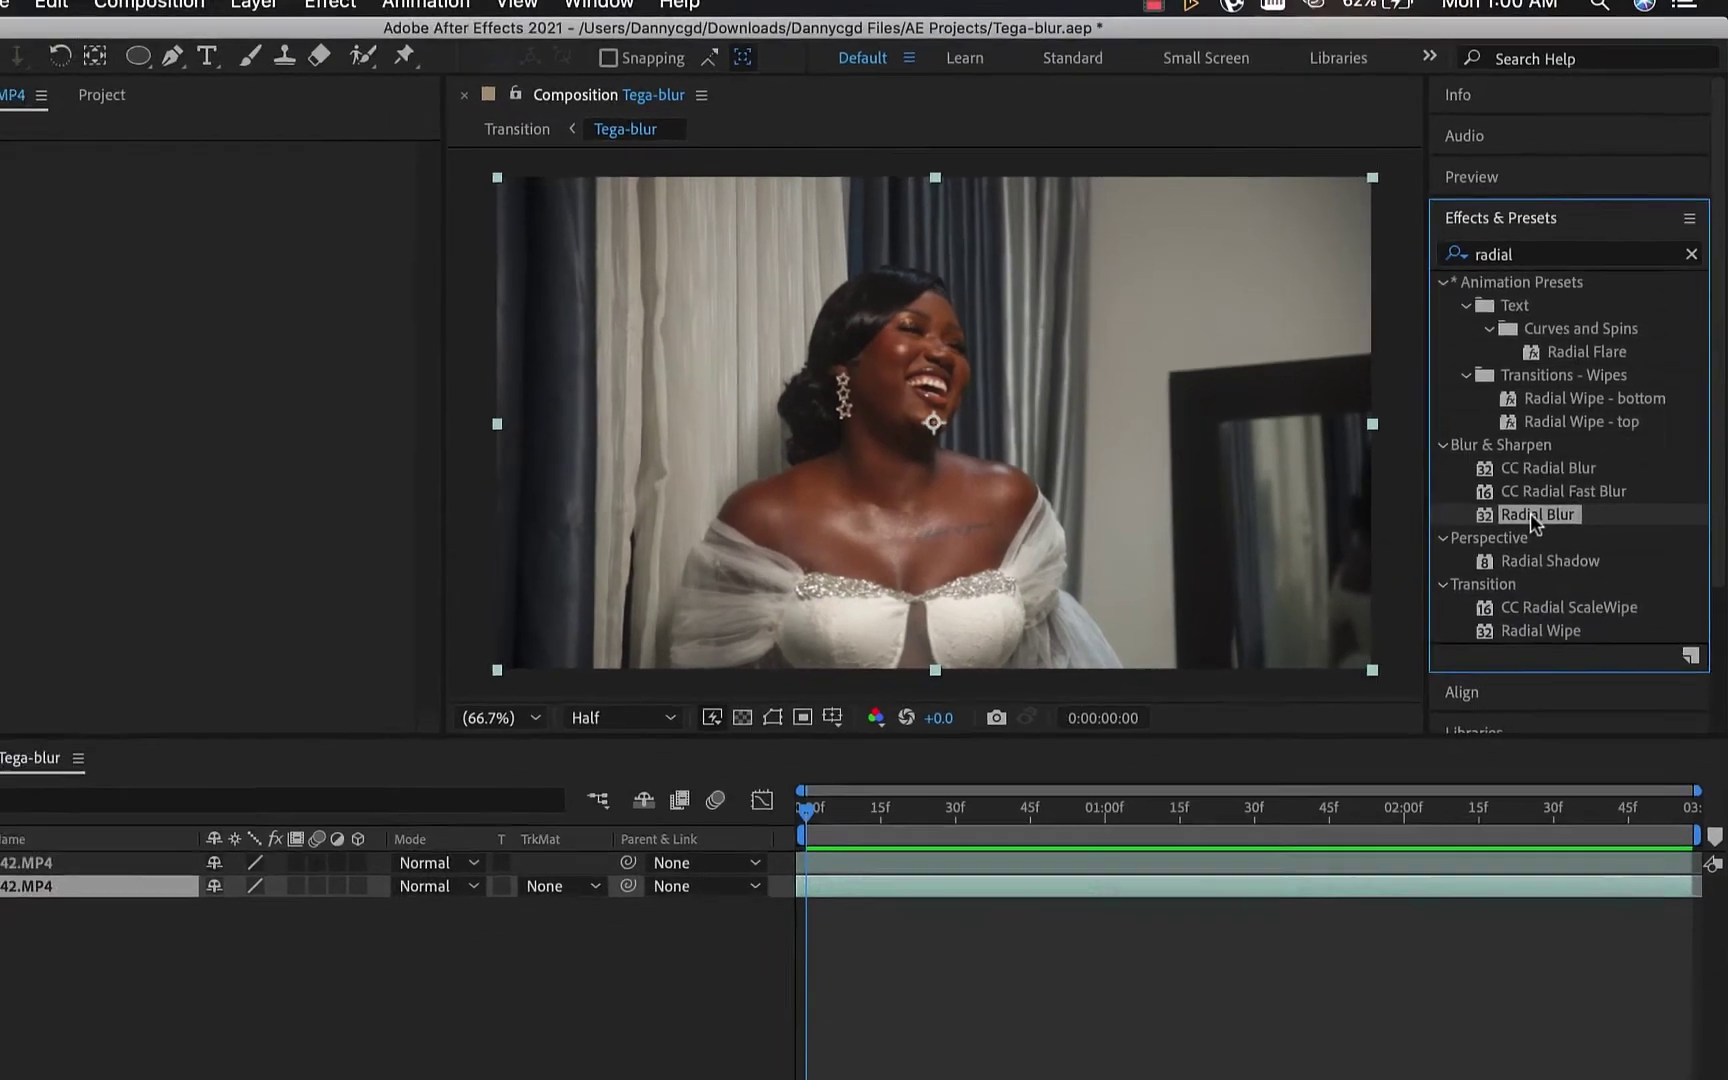
left_click_drag(252, 803, 229, 790)
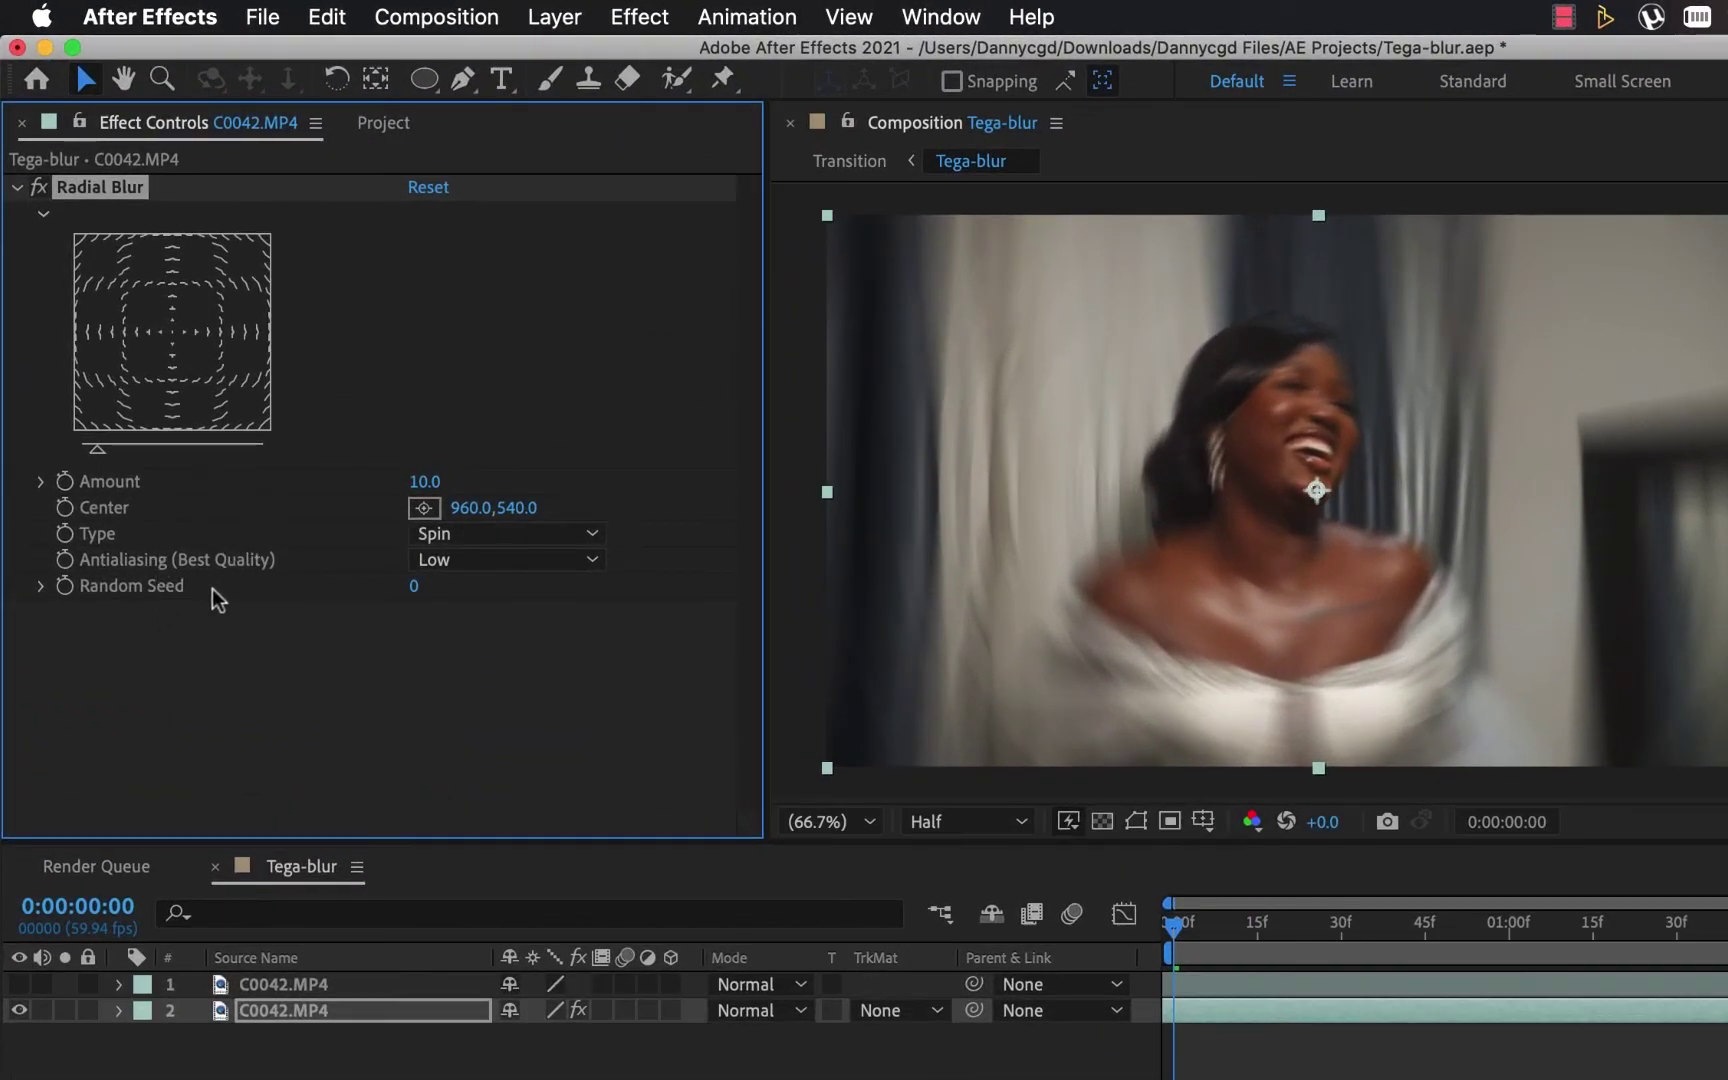
left_click(503, 538)
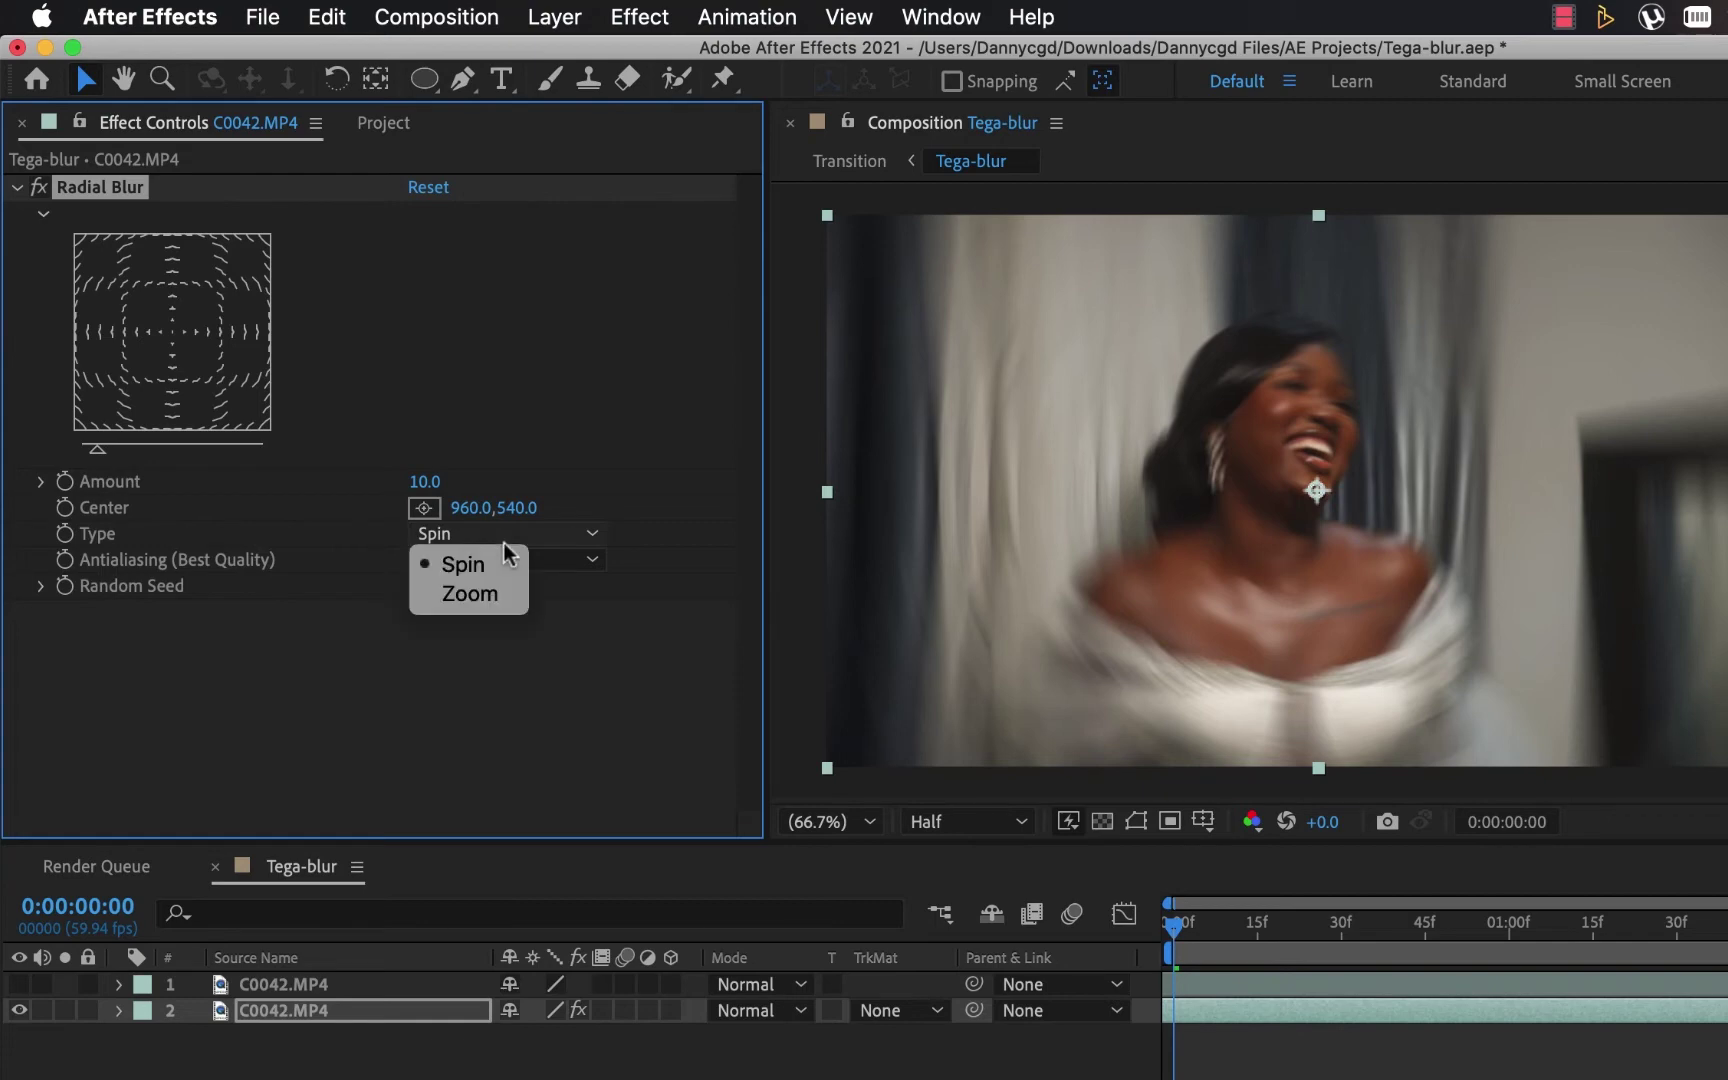
left_click(457, 600)
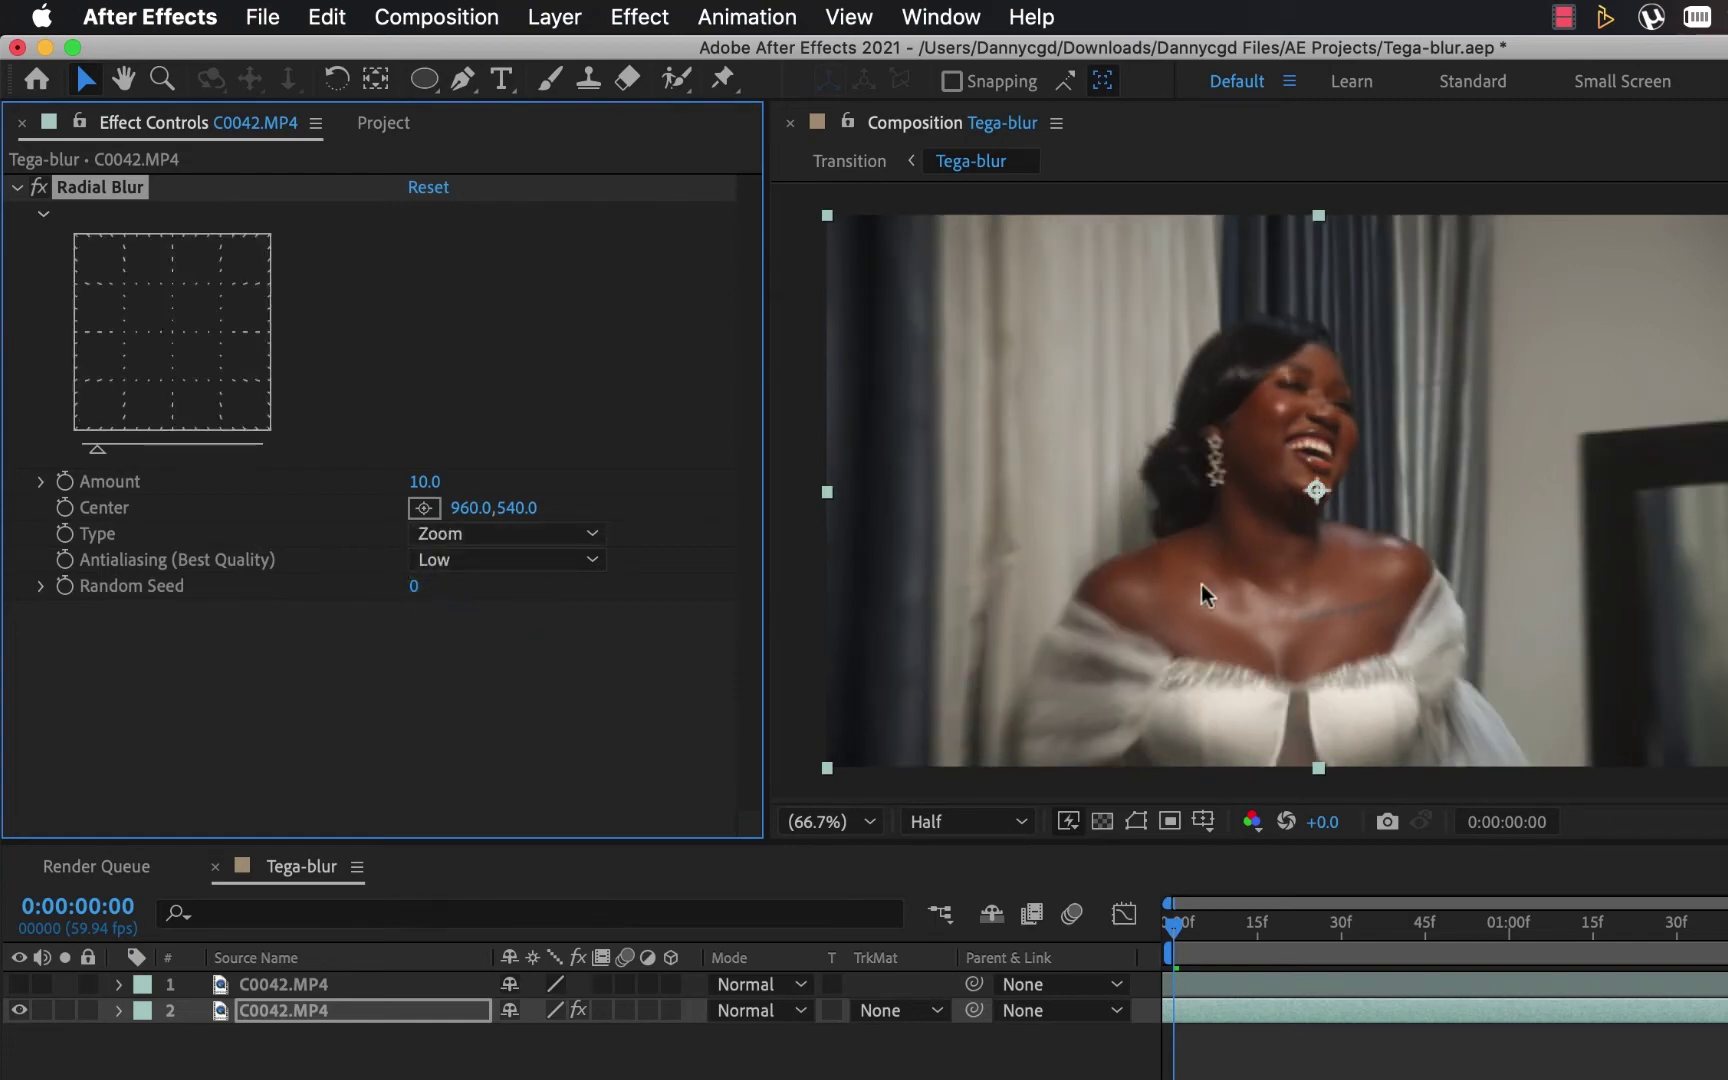
Switch the Radial Blur type to Spin for comparison, then return it to Zoom.
left_click(455, 536)
left_click(455, 563)
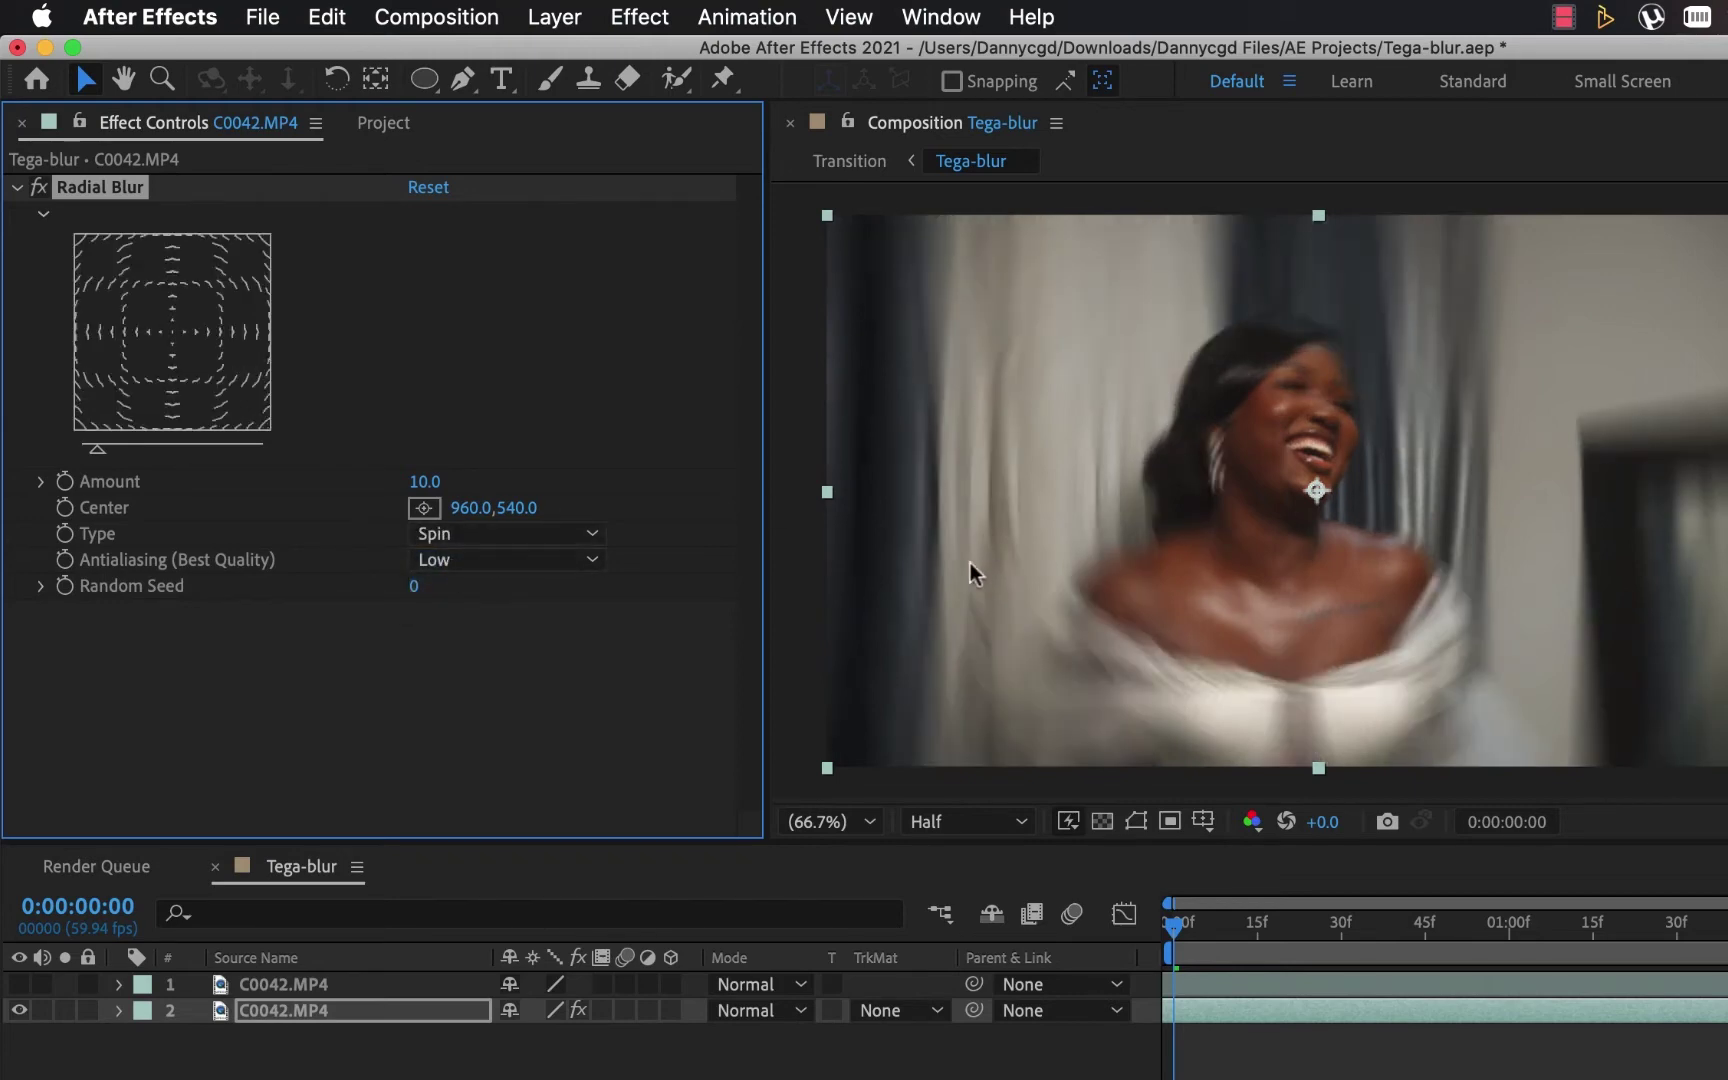
left_click(535, 536)
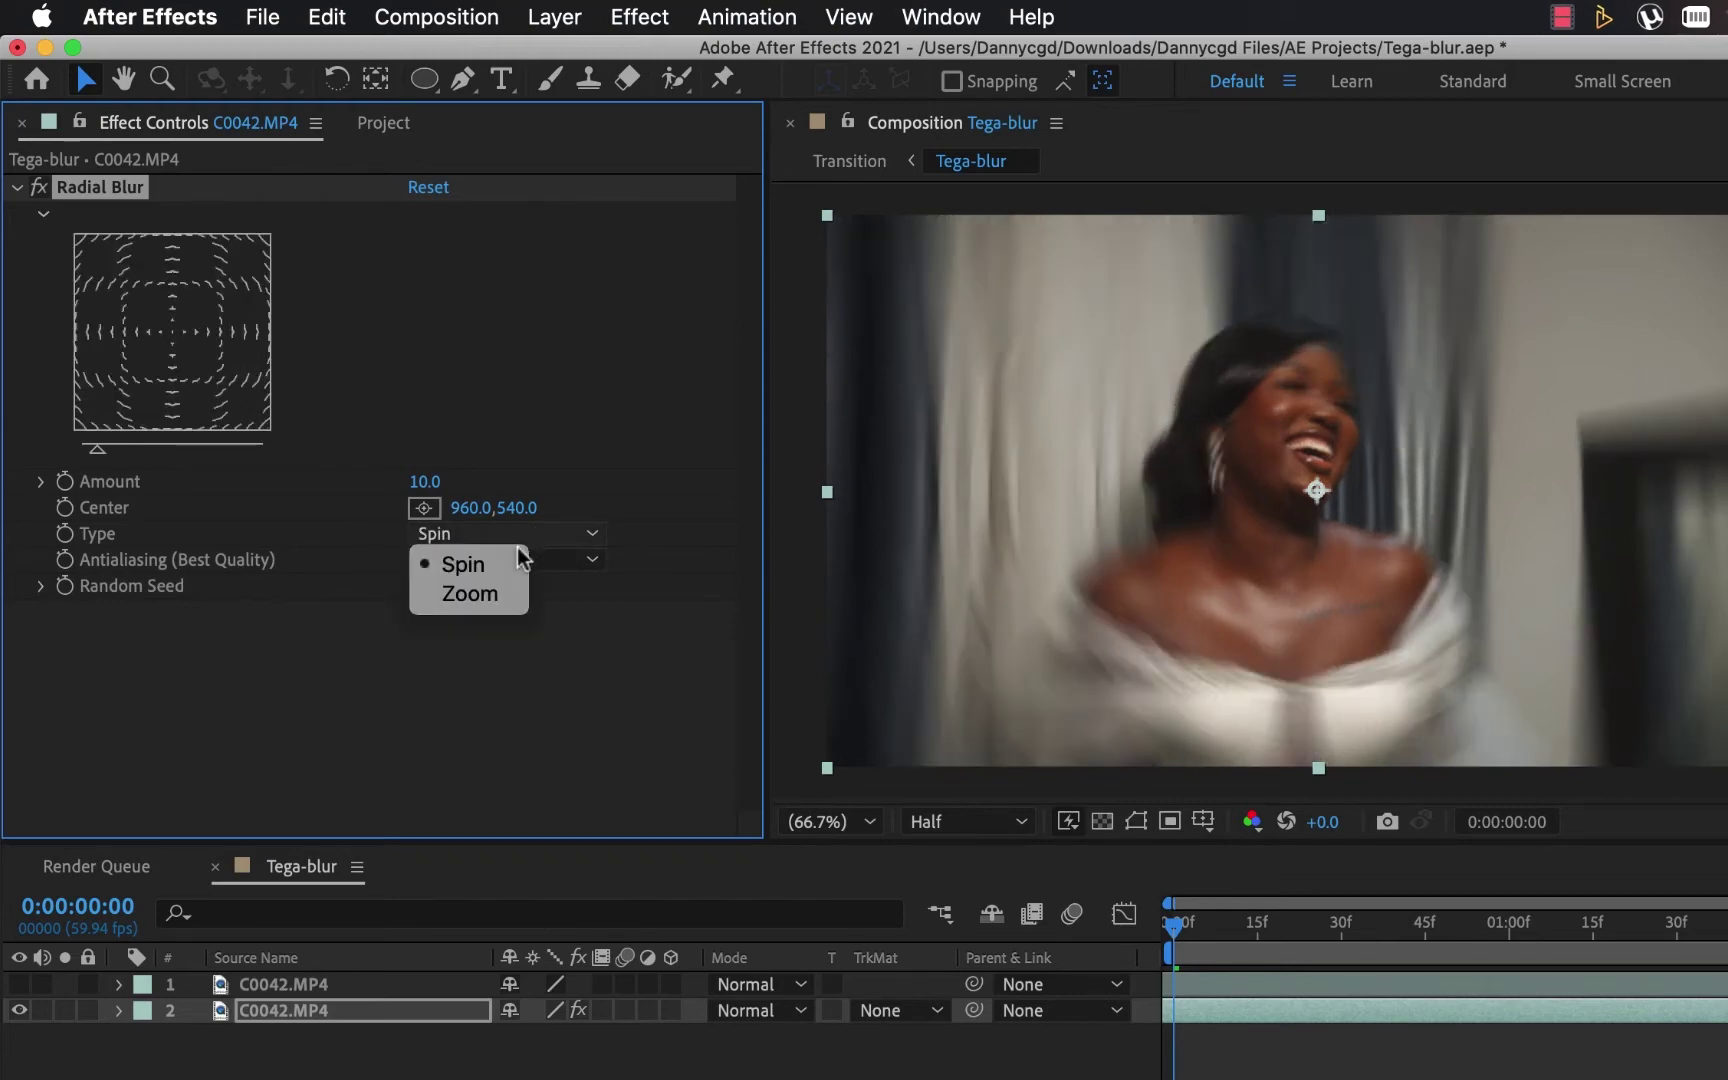
left_click(462, 596)
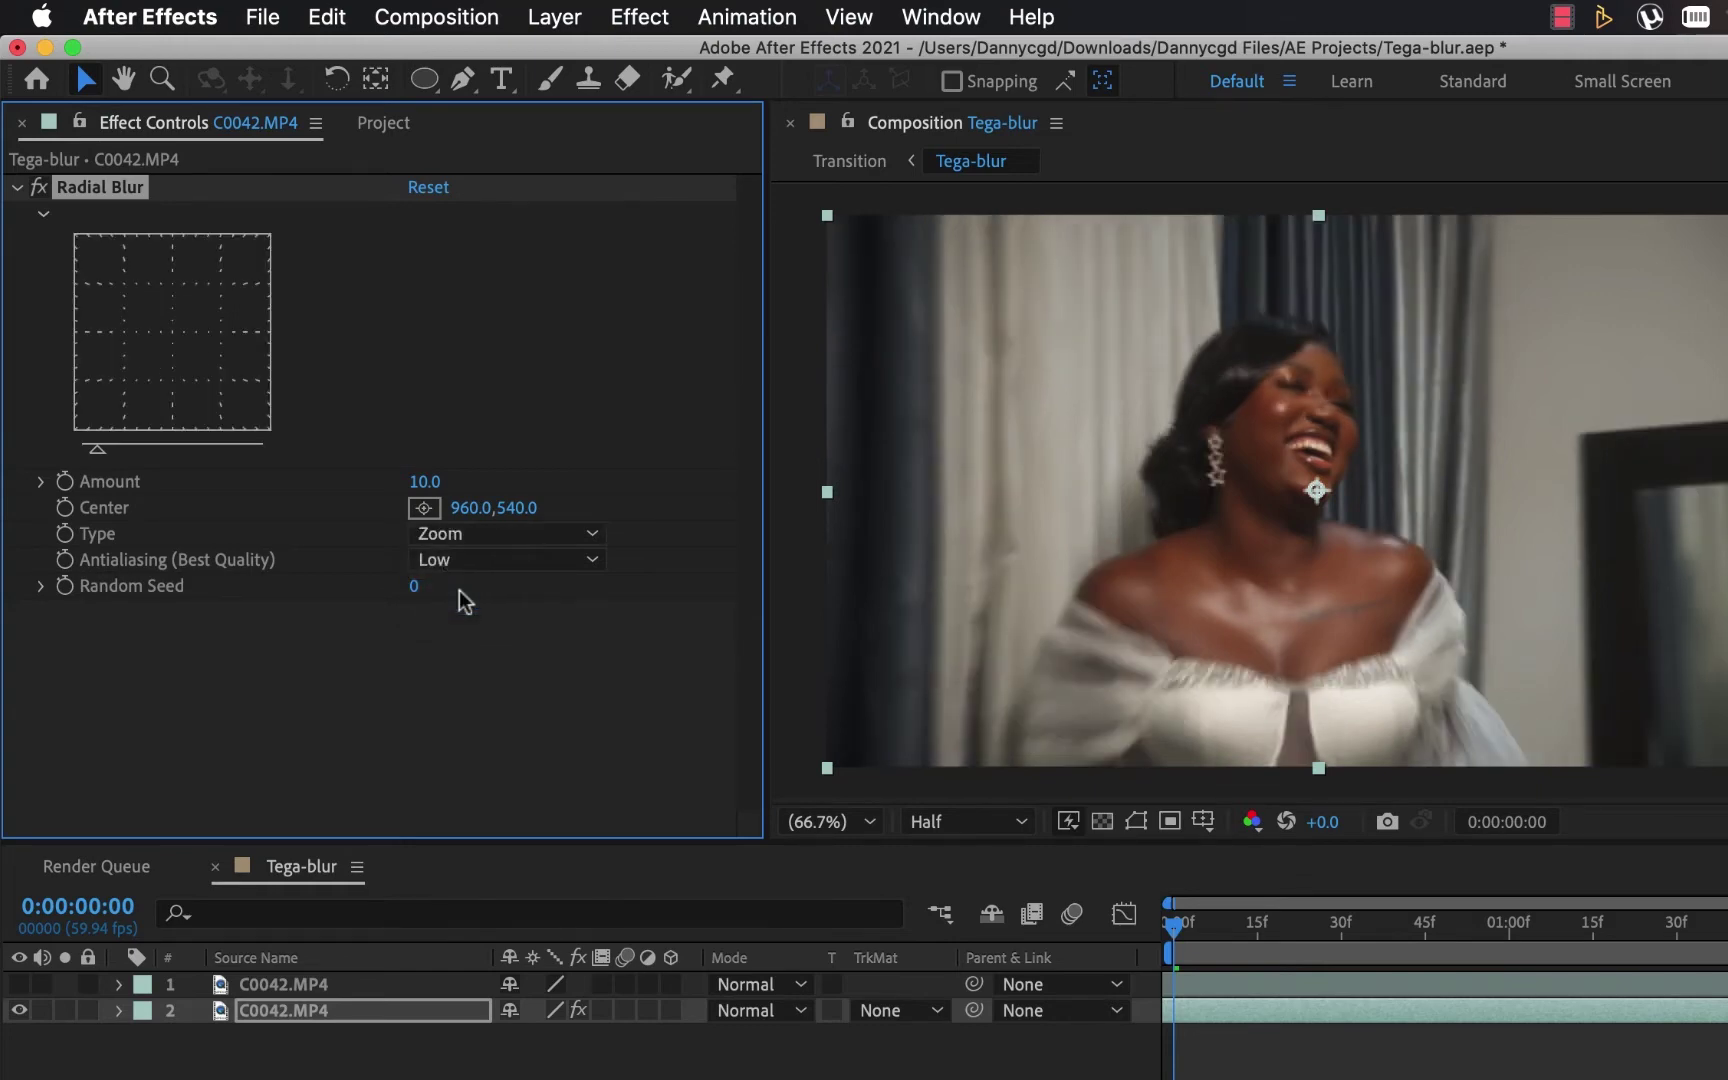
Set the Radial Blur amount to 19 and its antialiasing to High.
left_click(421, 484)
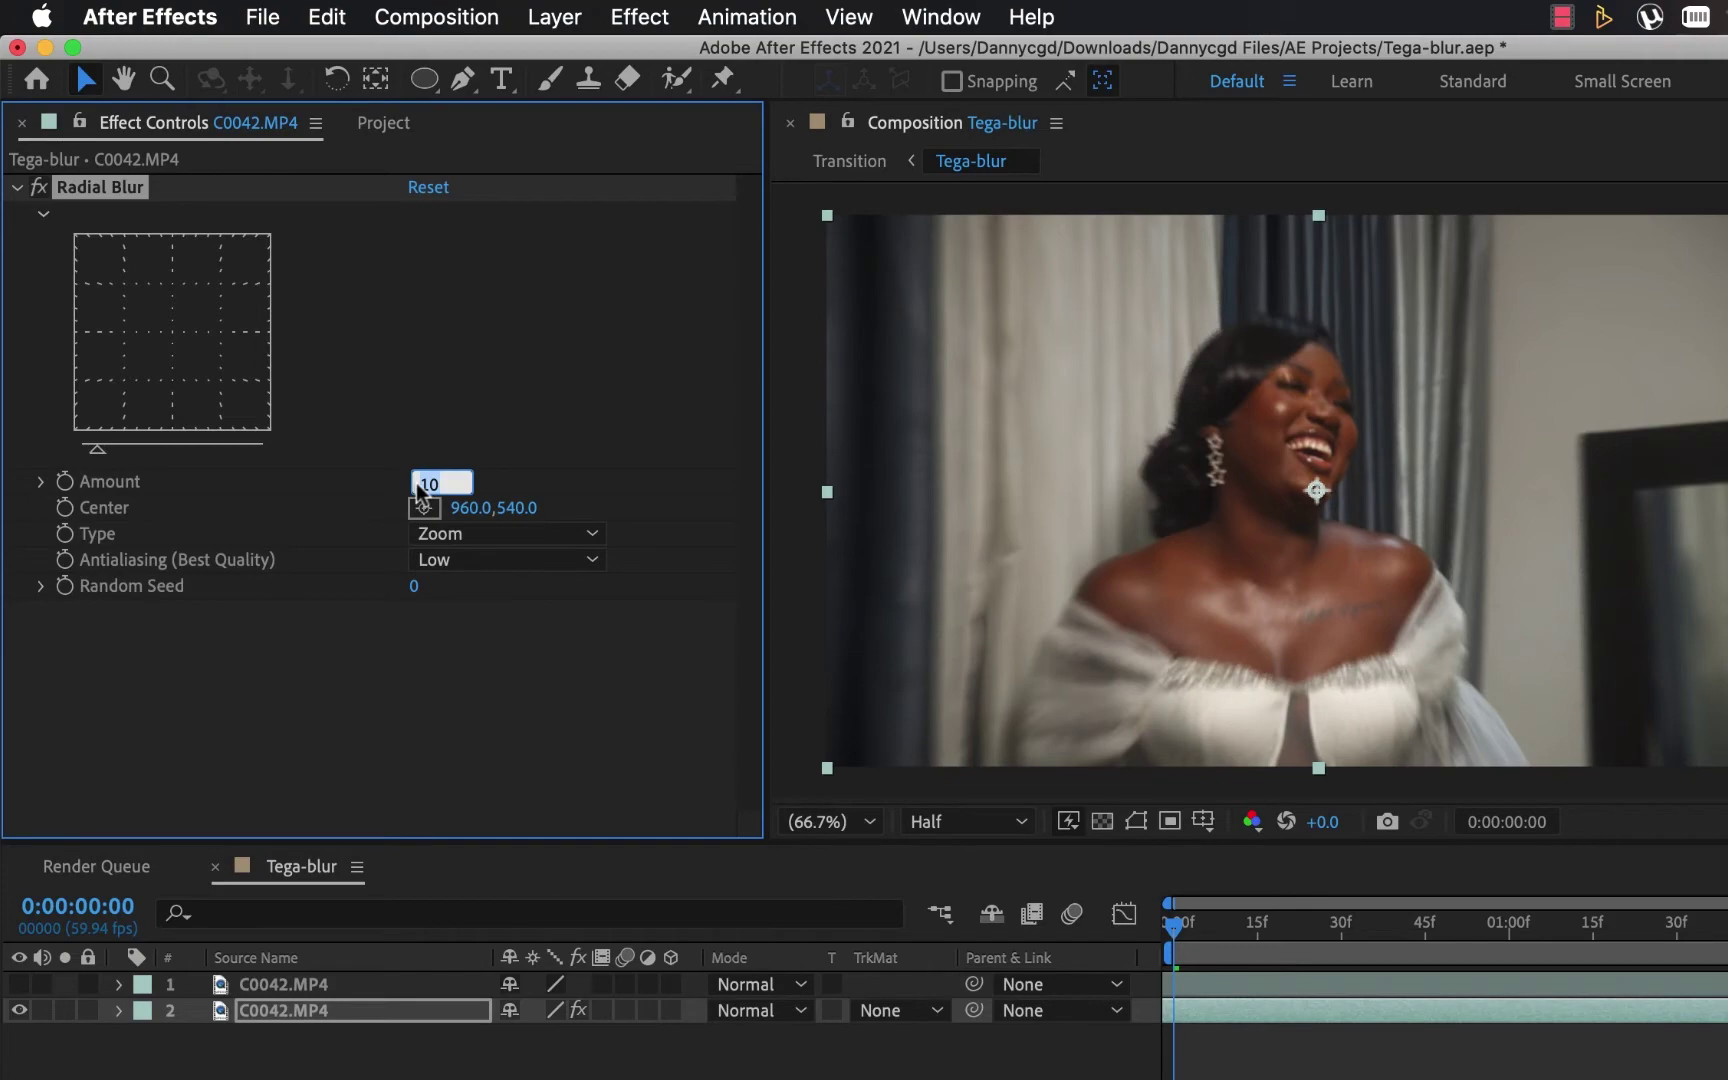
type("19")
key("Return")
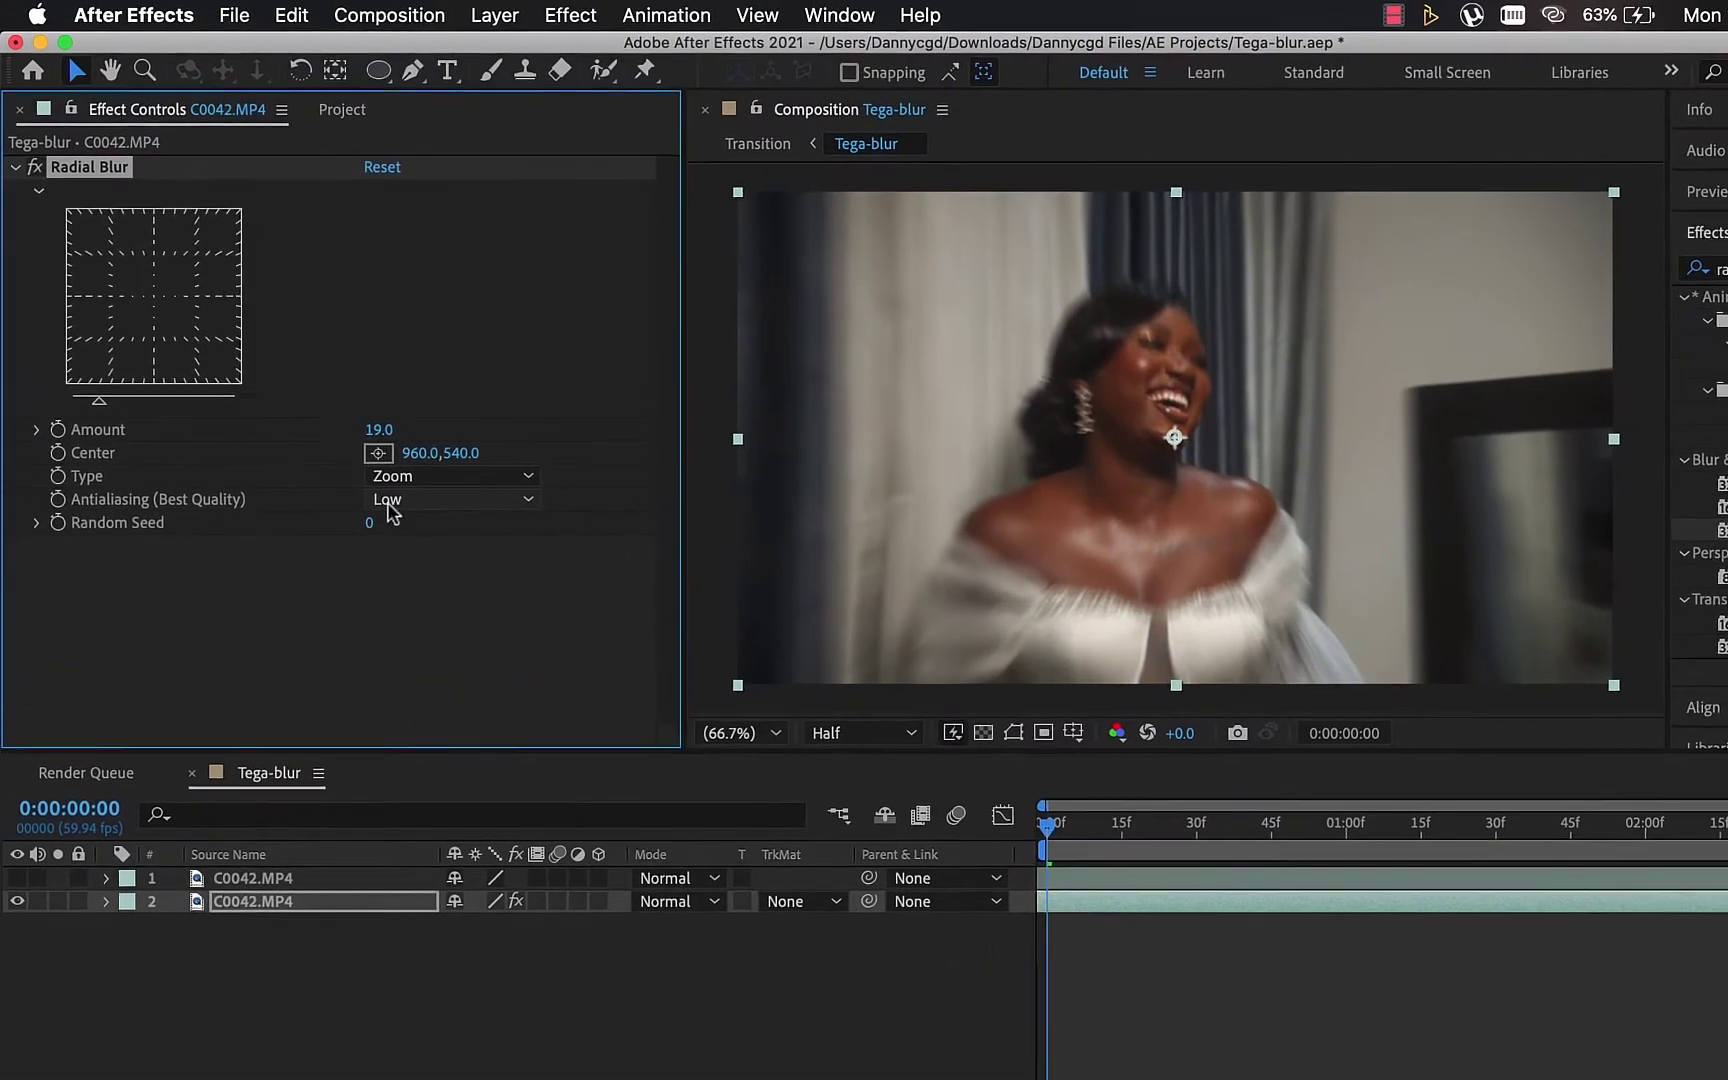
left_click(355, 439)
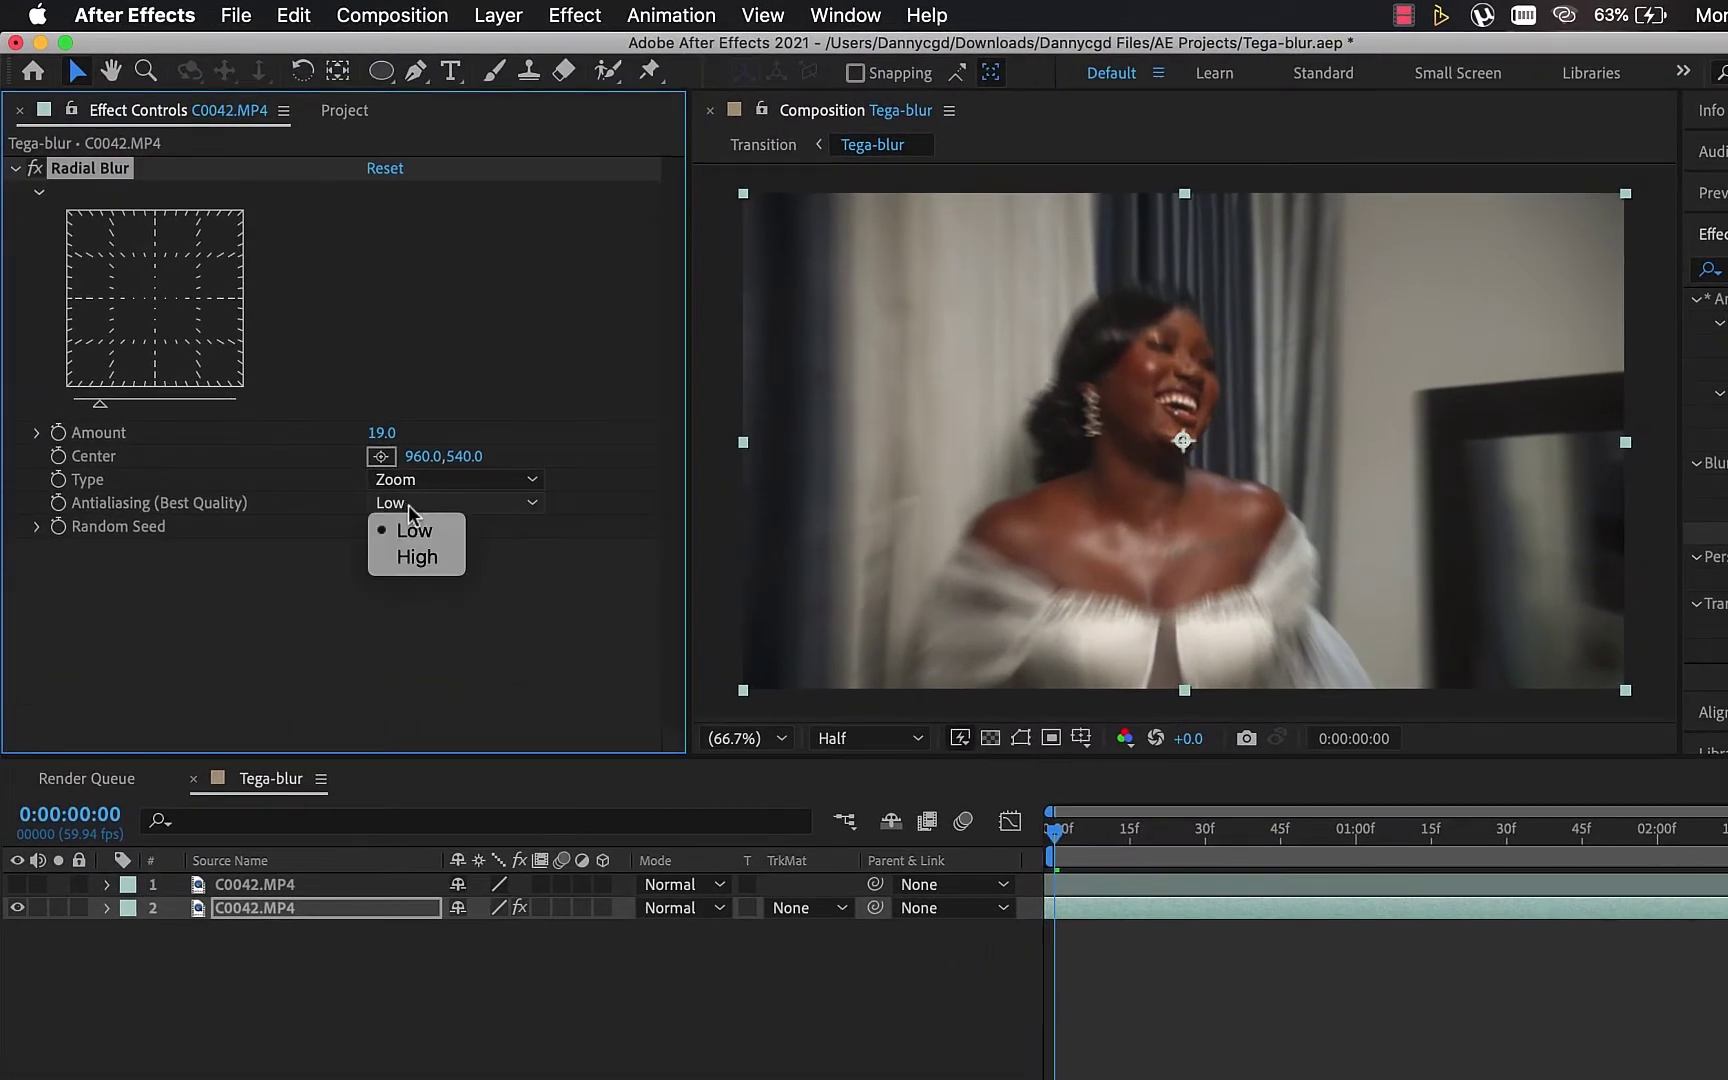
left_click(418, 560)
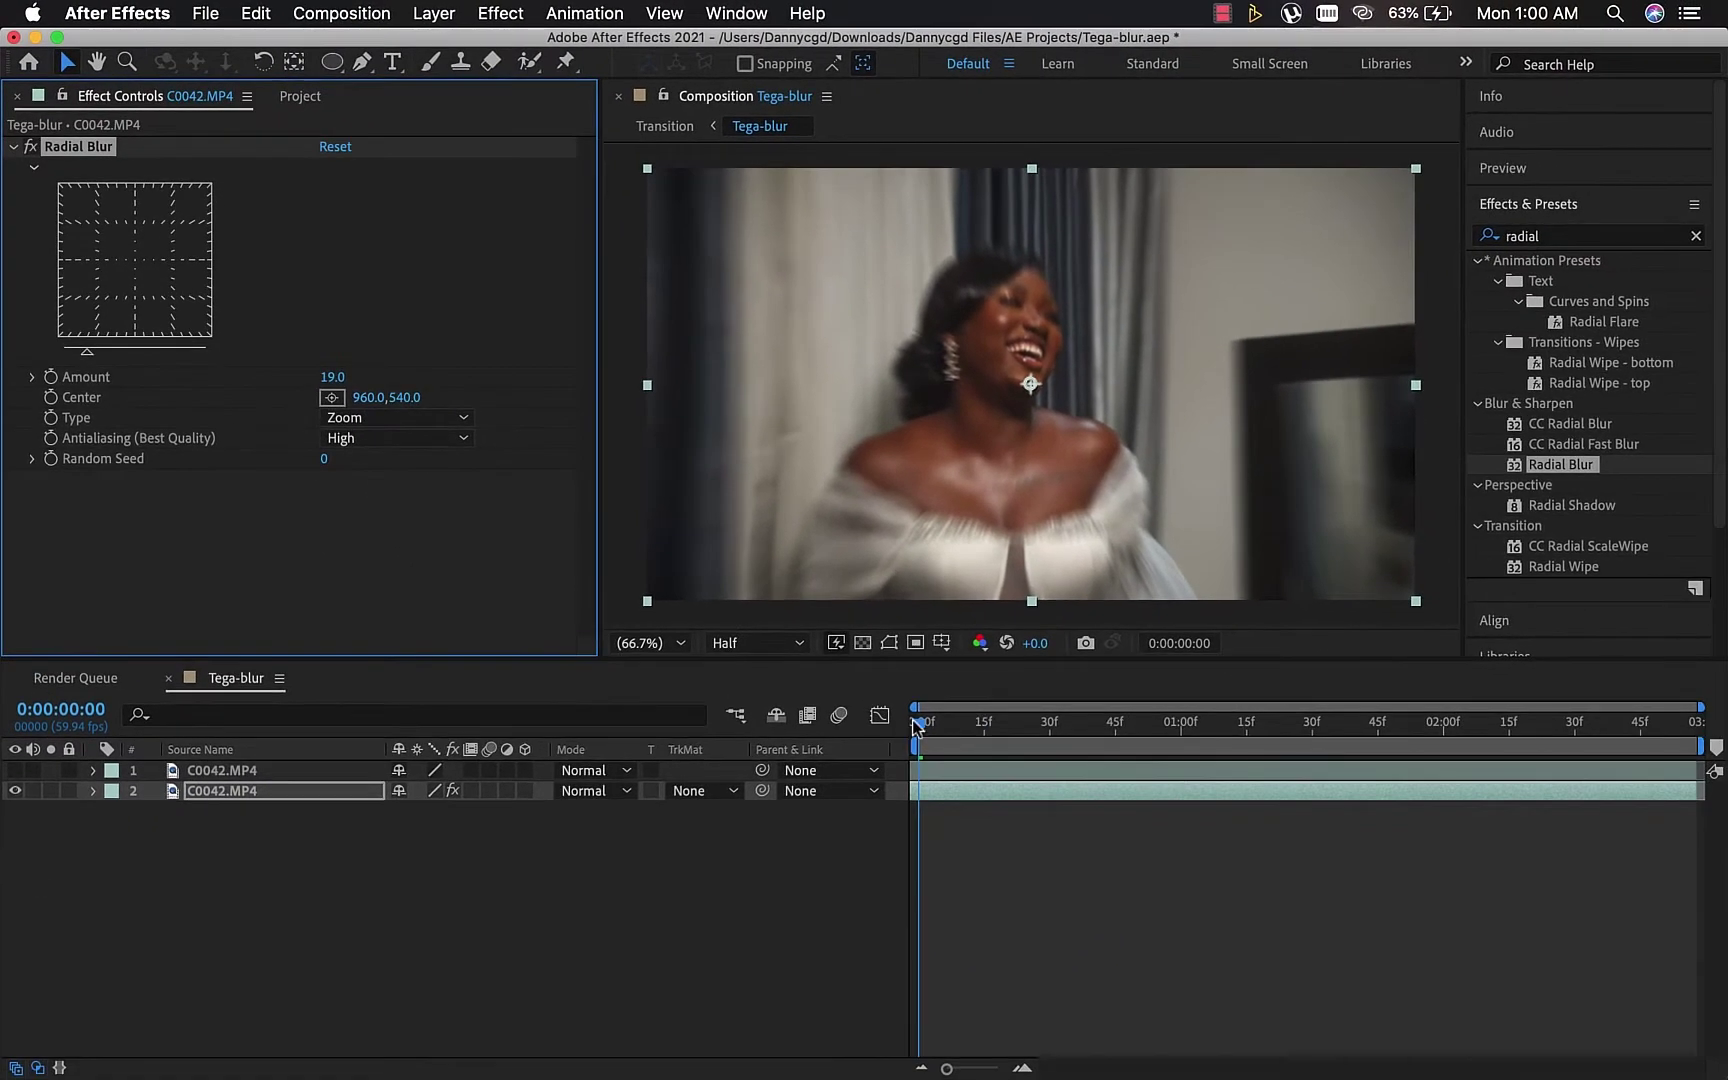
Scrub through the blurred clip and lower the composition's preview resolution to Third.
left_click(1066, 835)
left_click_drag(927, 727, 970, 722)
left_click(769, 643)
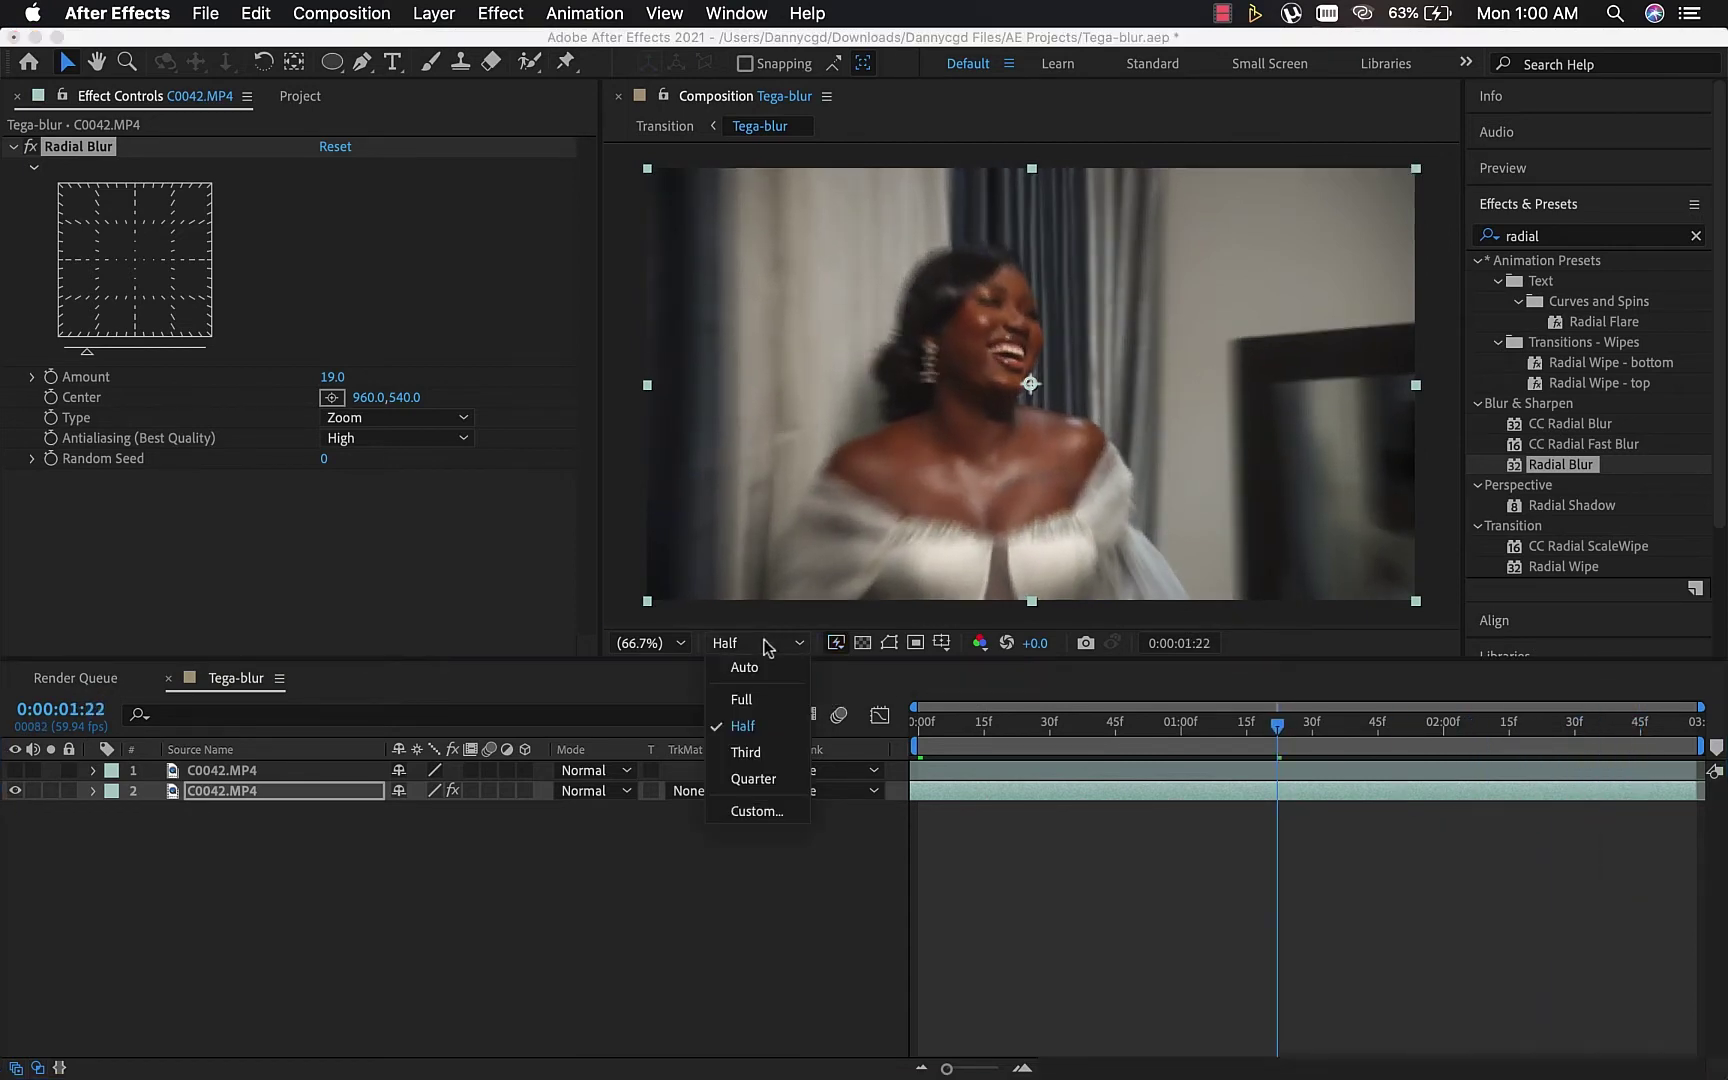
left_click(747, 750)
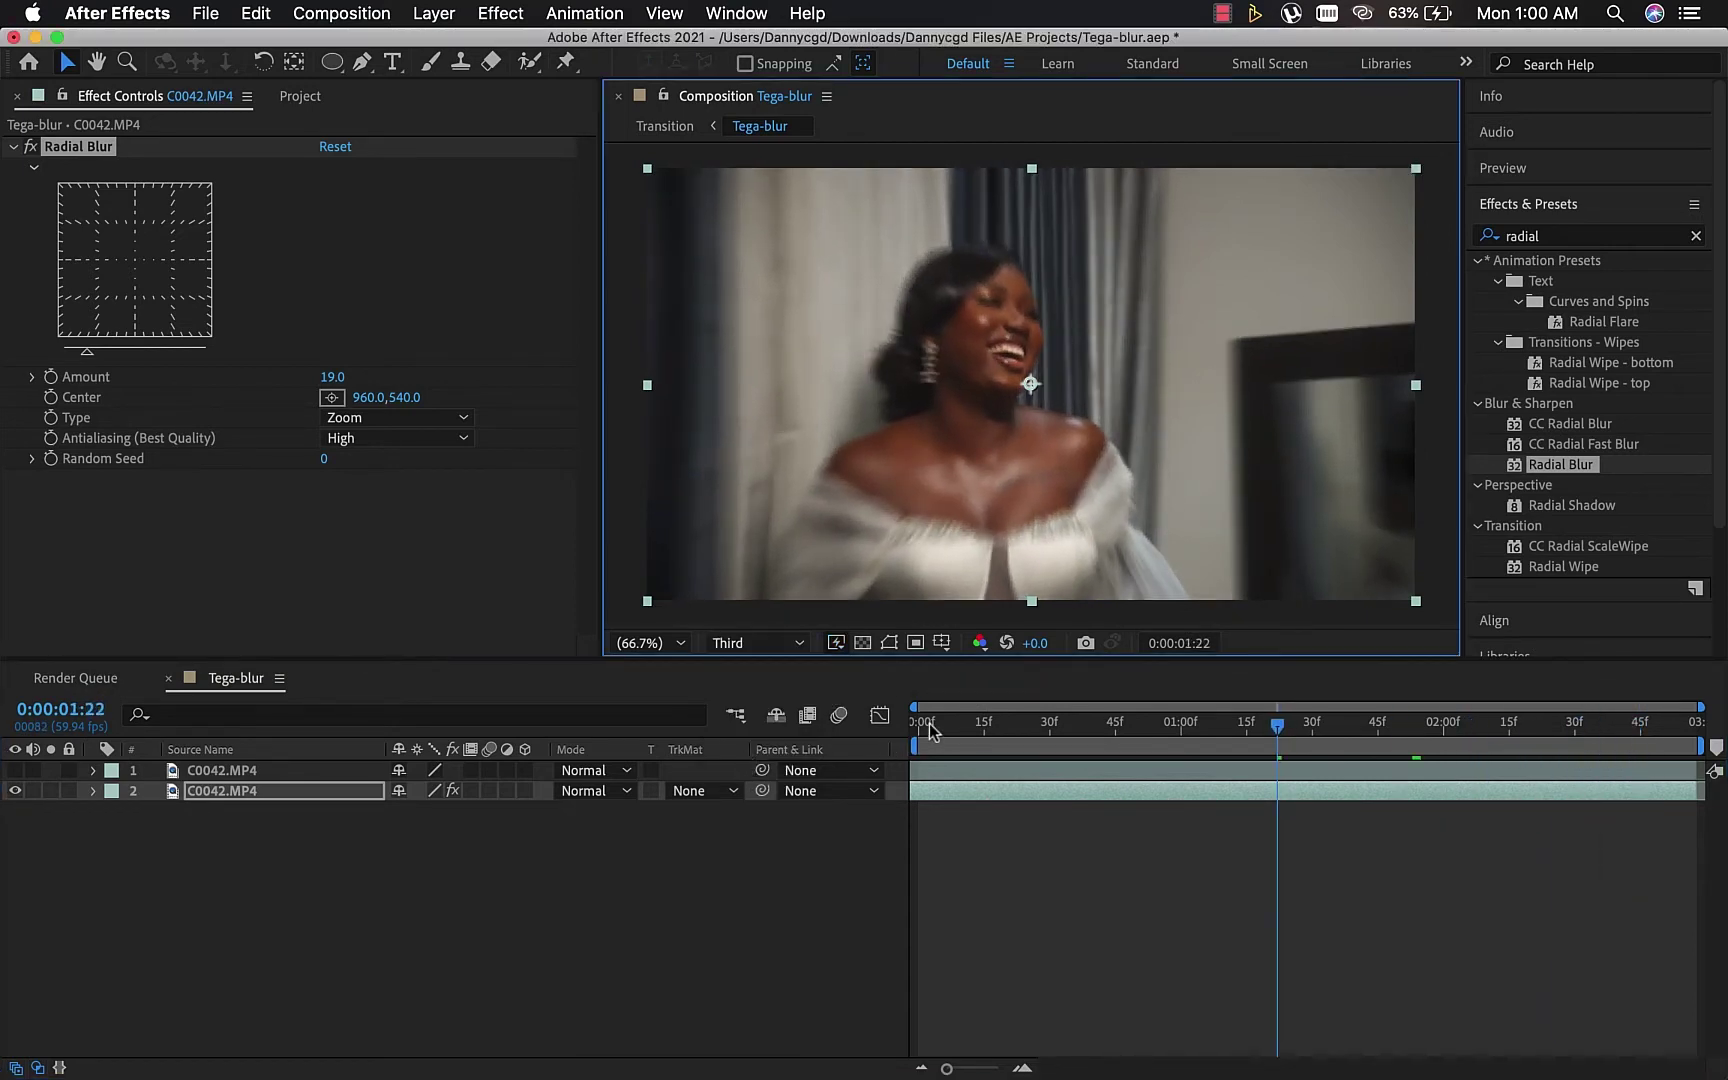
Play the blurred clip from the first frame to check the zoom blur in motion.
left_click_drag(929, 731, 916, 735)
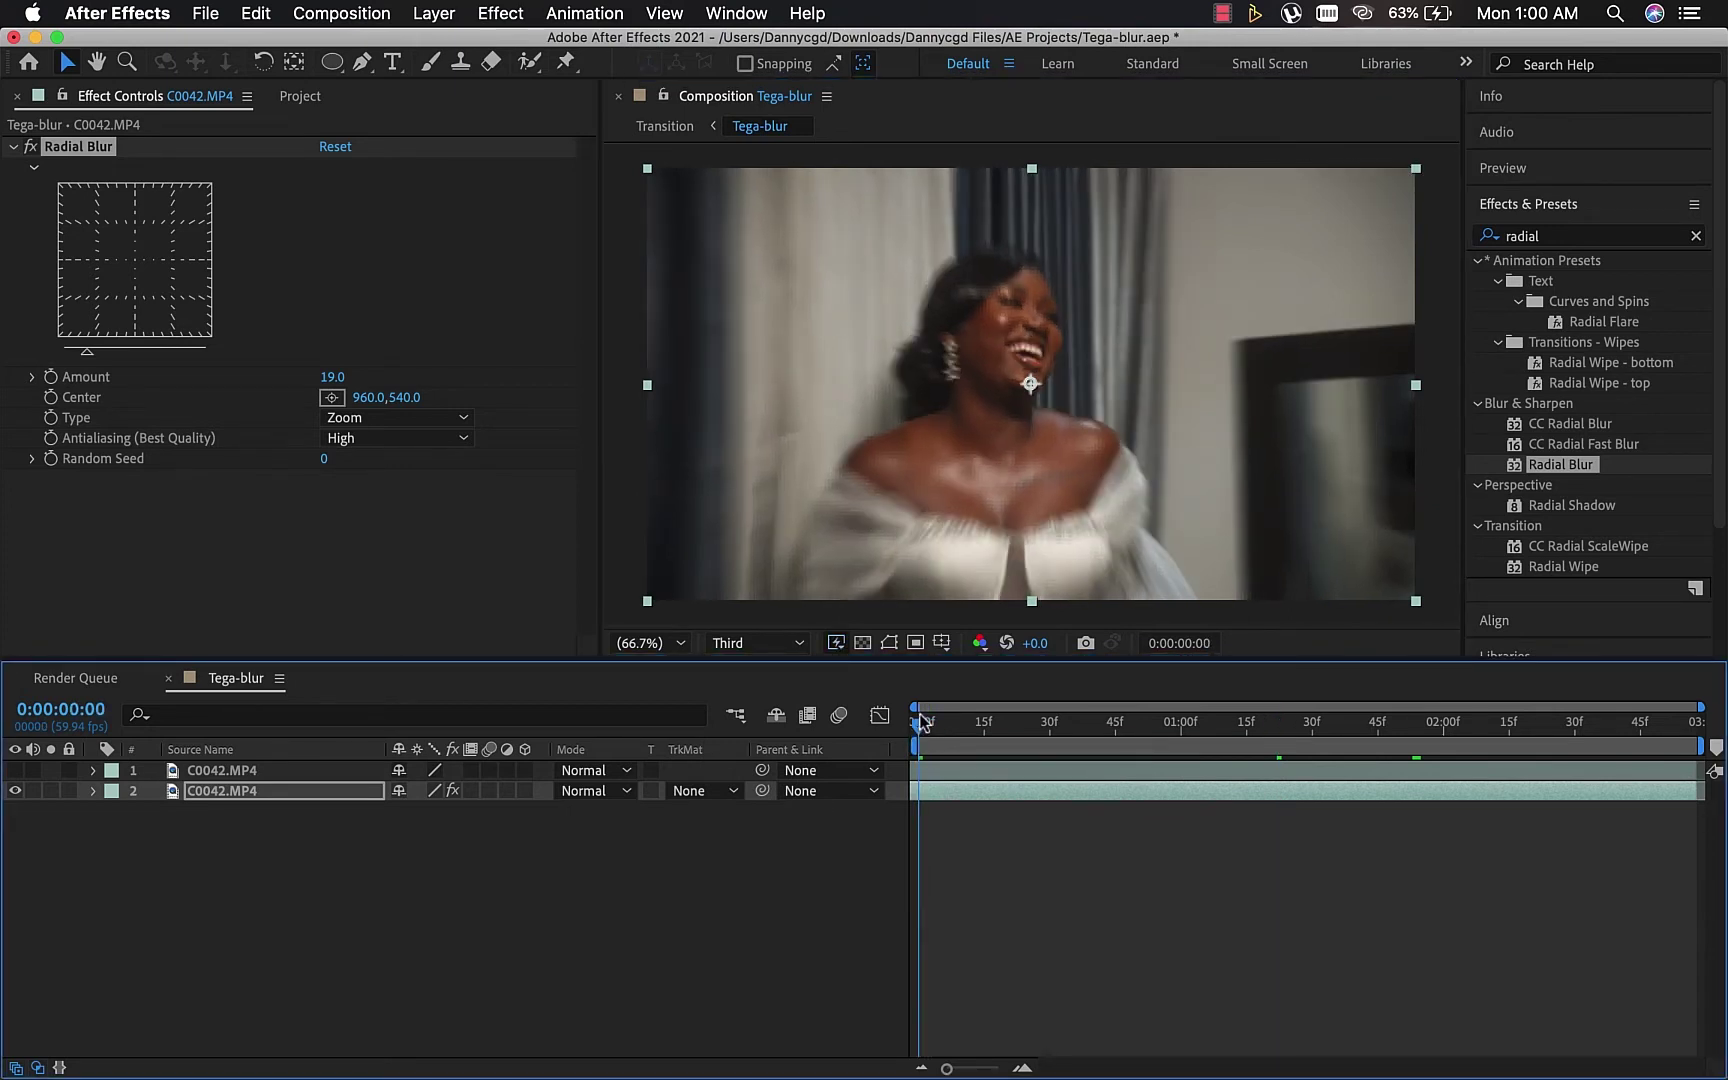
key("space")
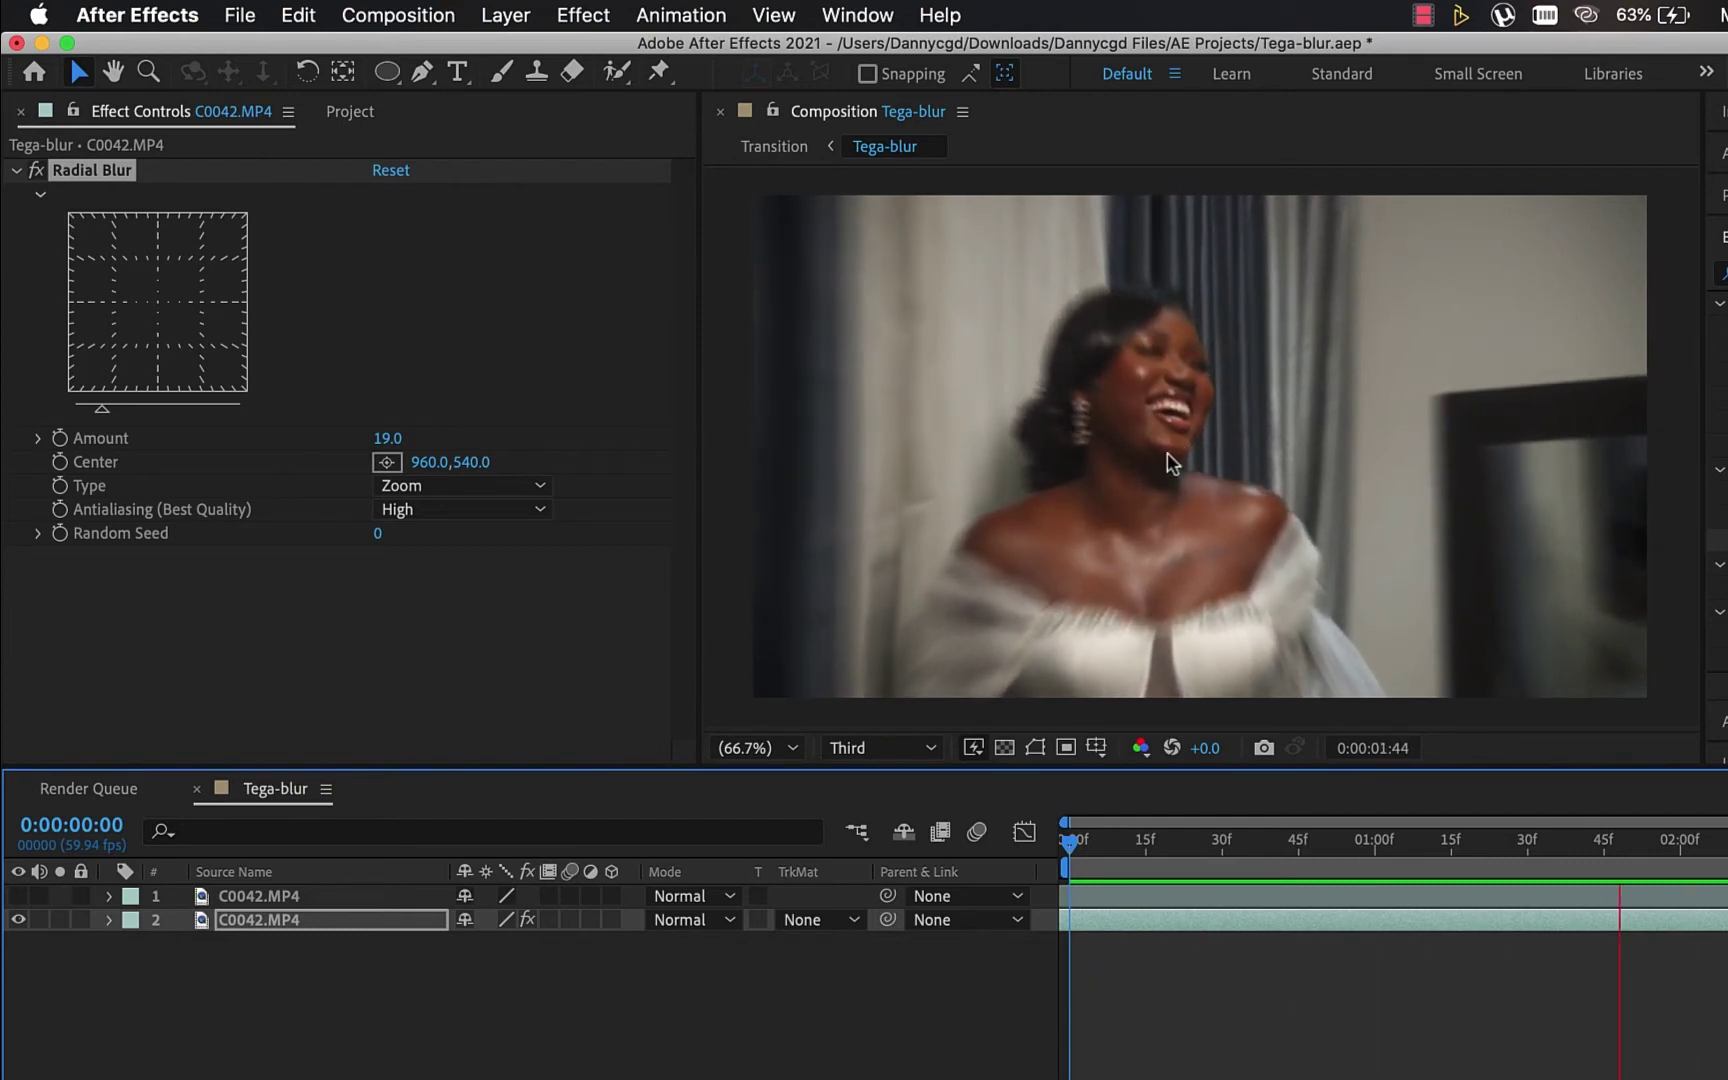
key("space")
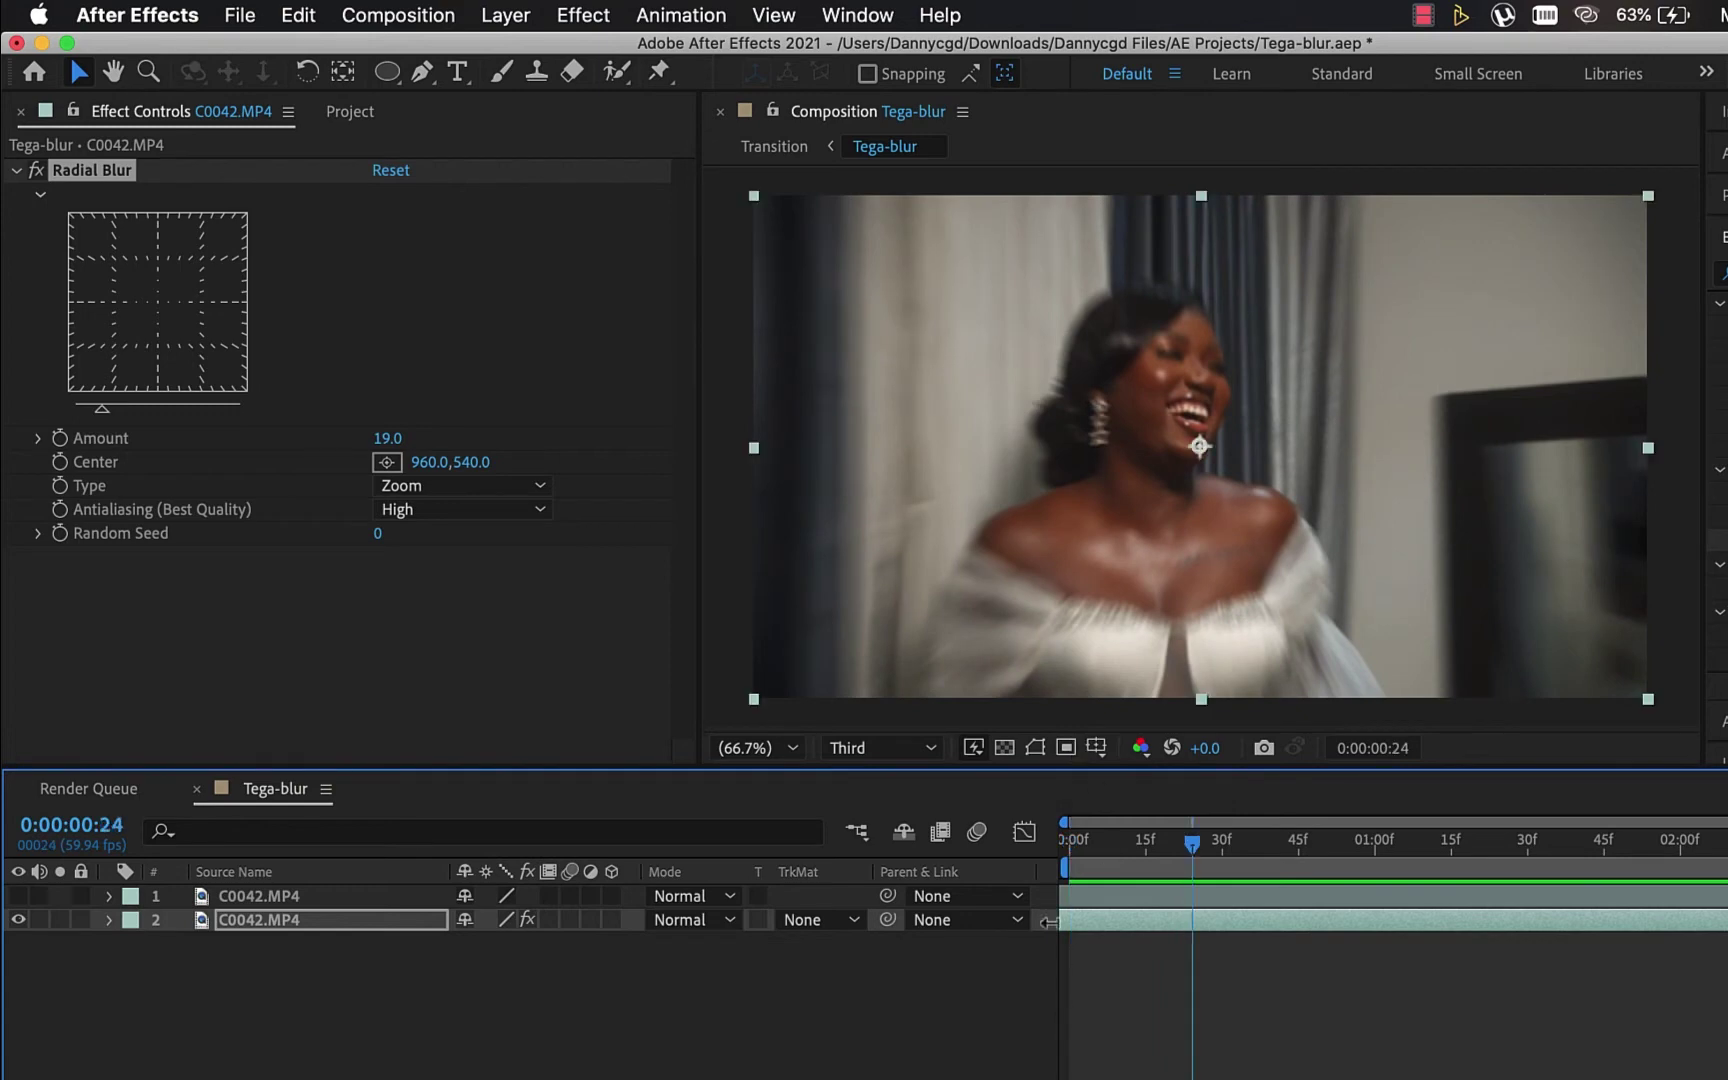
At the first frame, enable keyframing for the Radial Blur Center and place it on the woman's face at about 945, 381.
left_click_drag(1080, 852, 1068, 850)
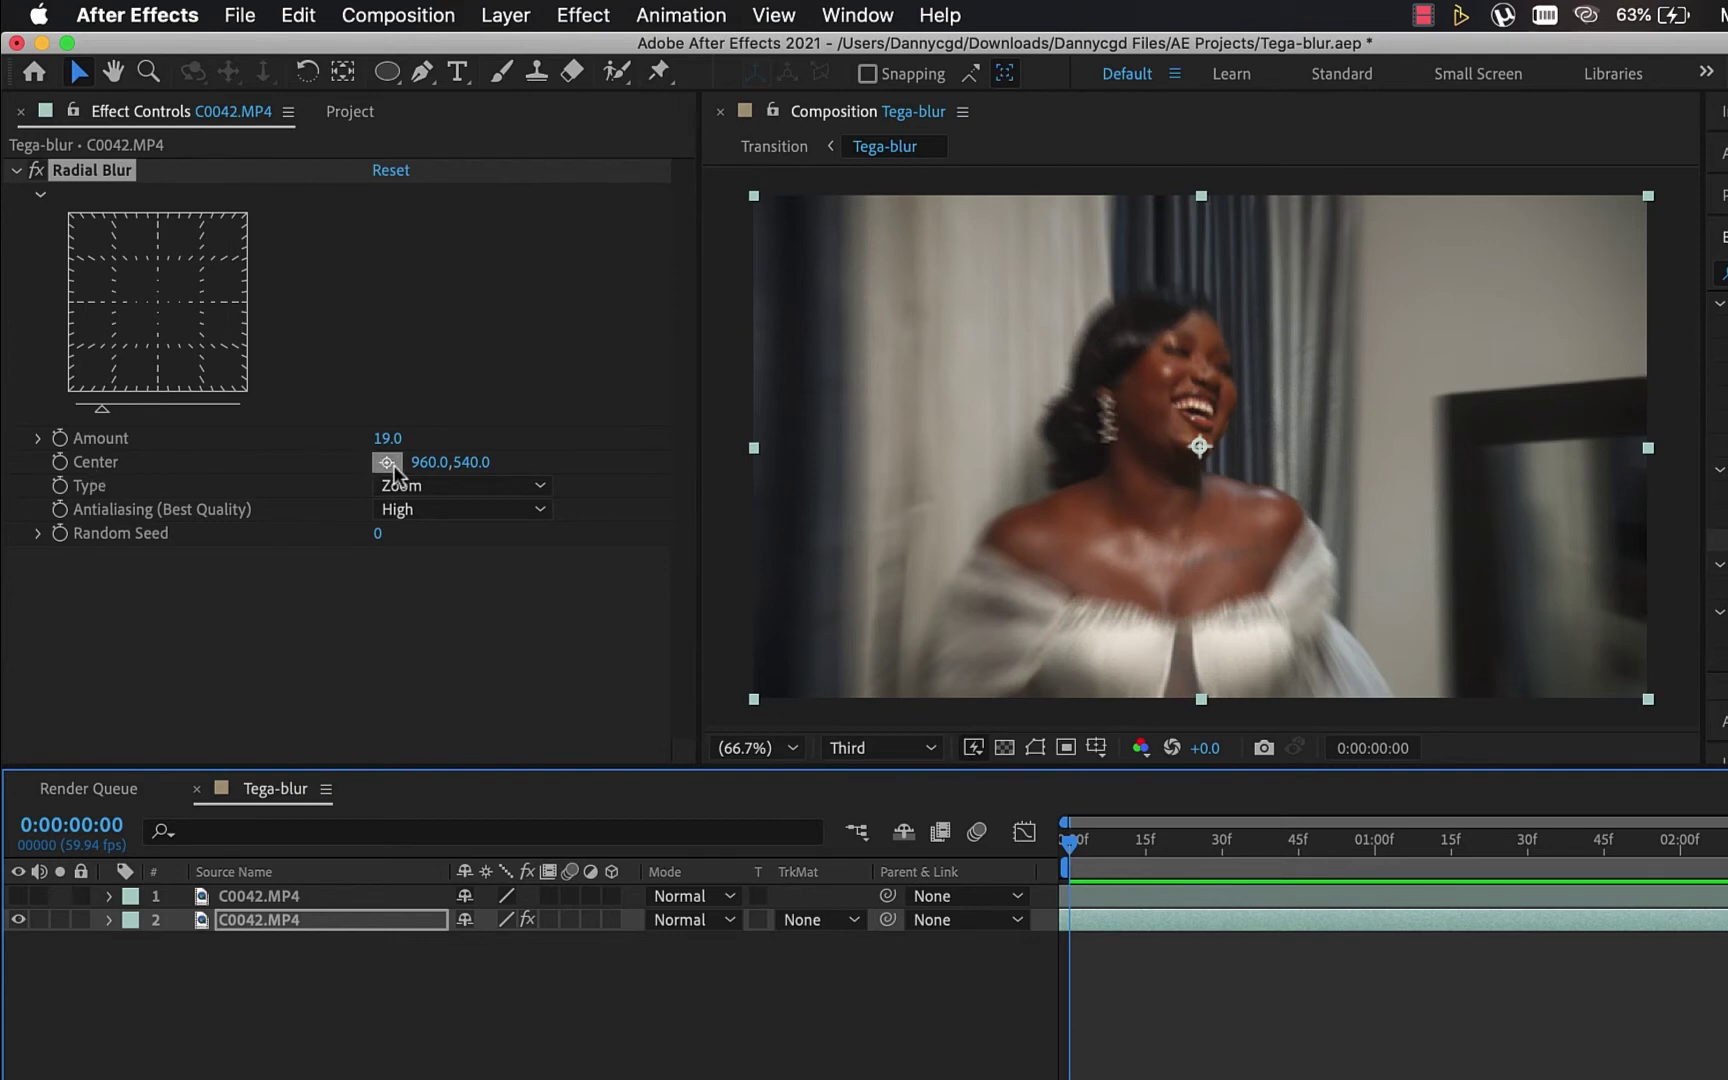
left_click(58, 463)
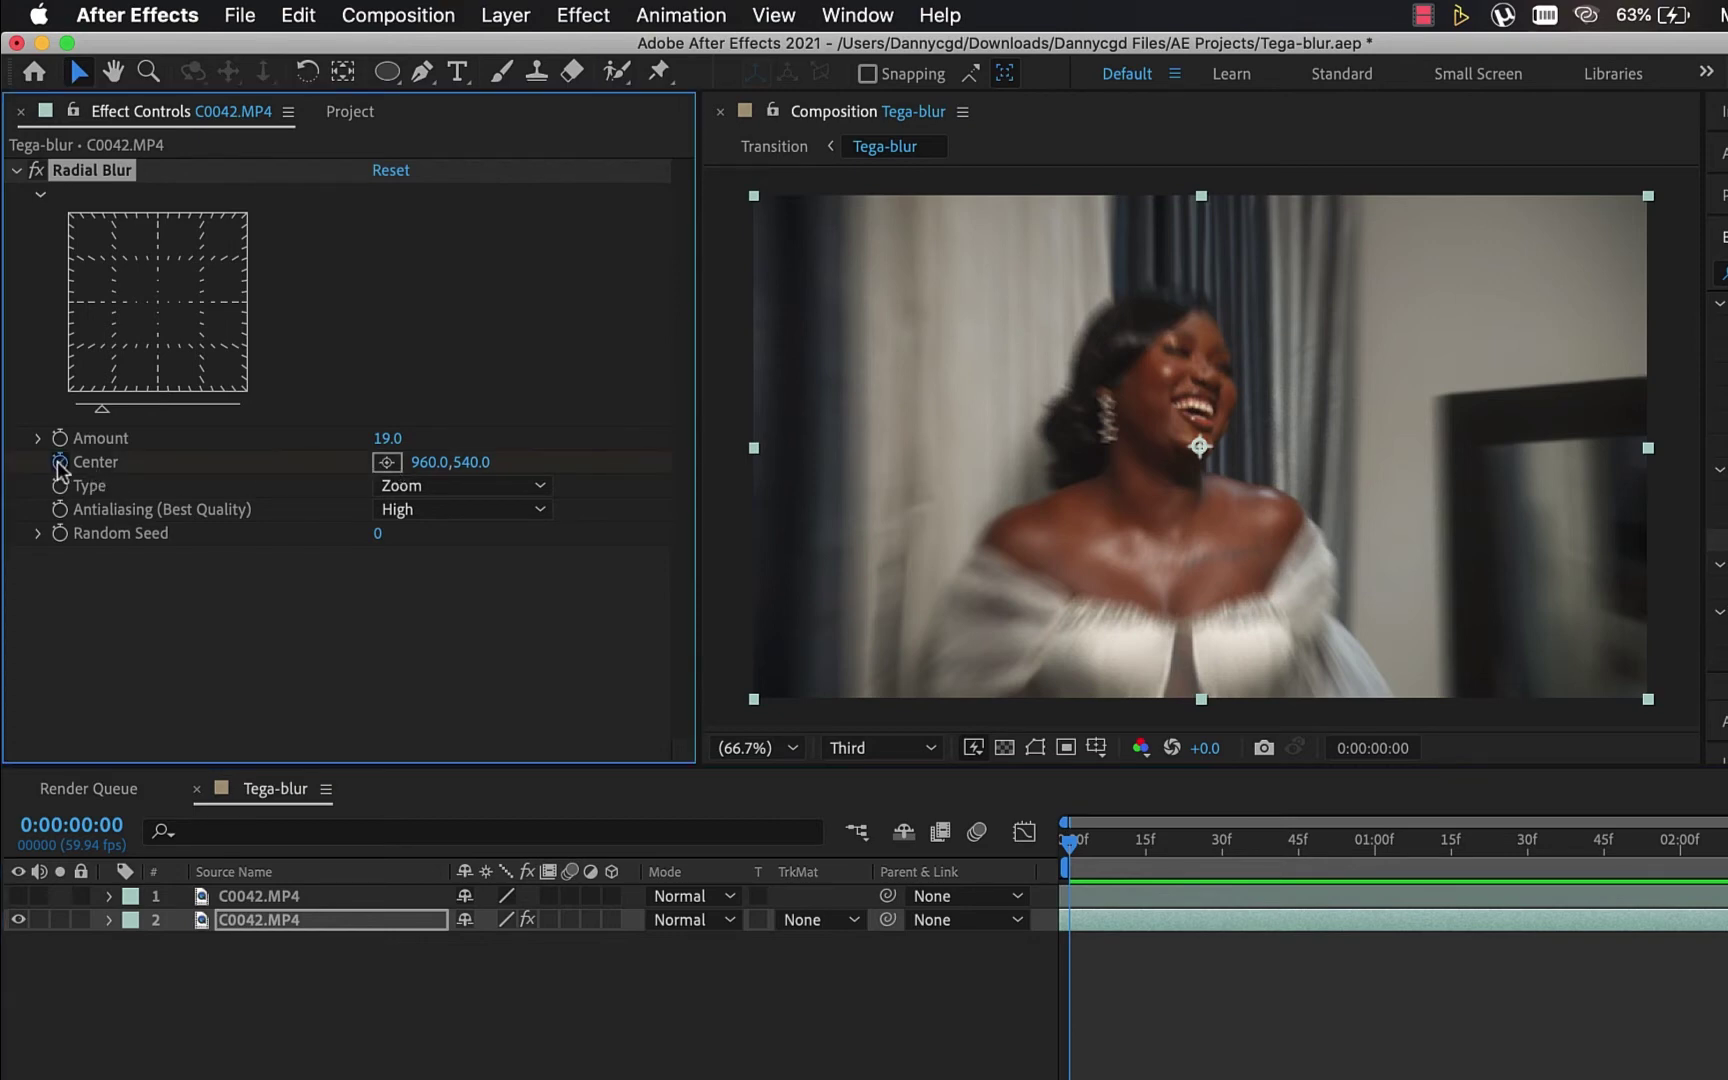
left_click(388, 464)
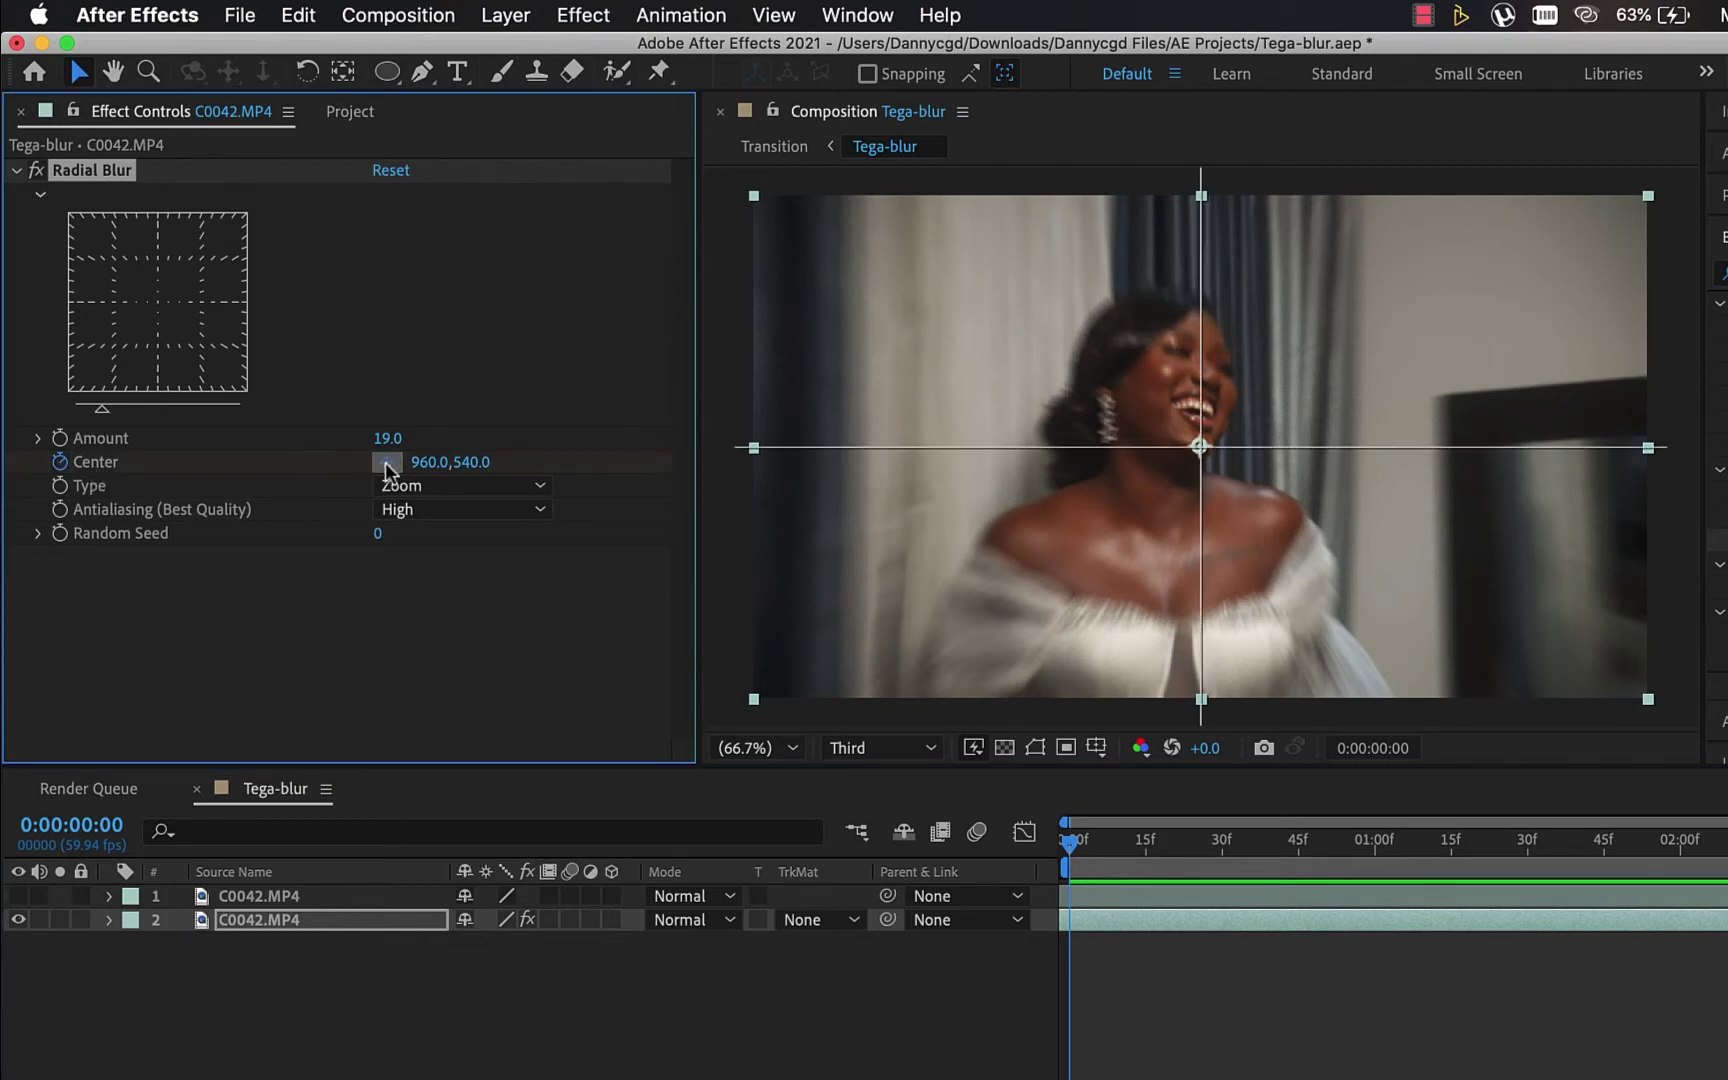
left_click(1200, 446)
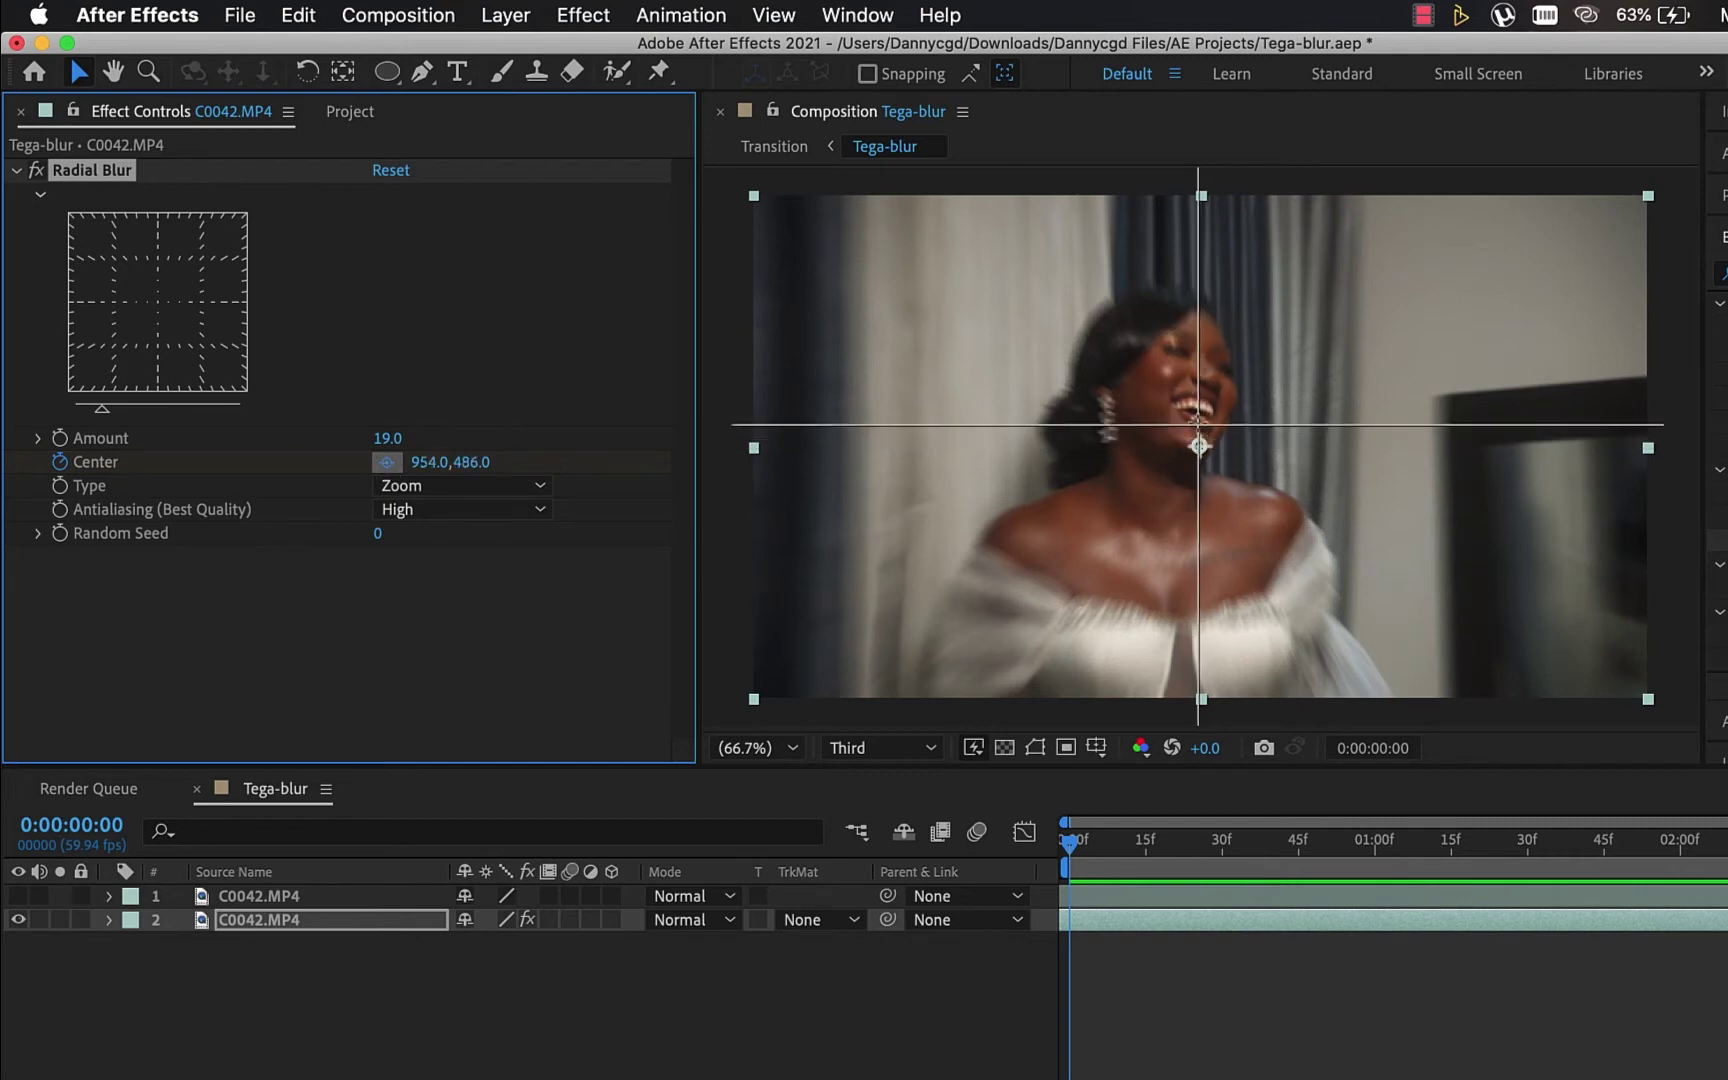
left_click(1197, 400)
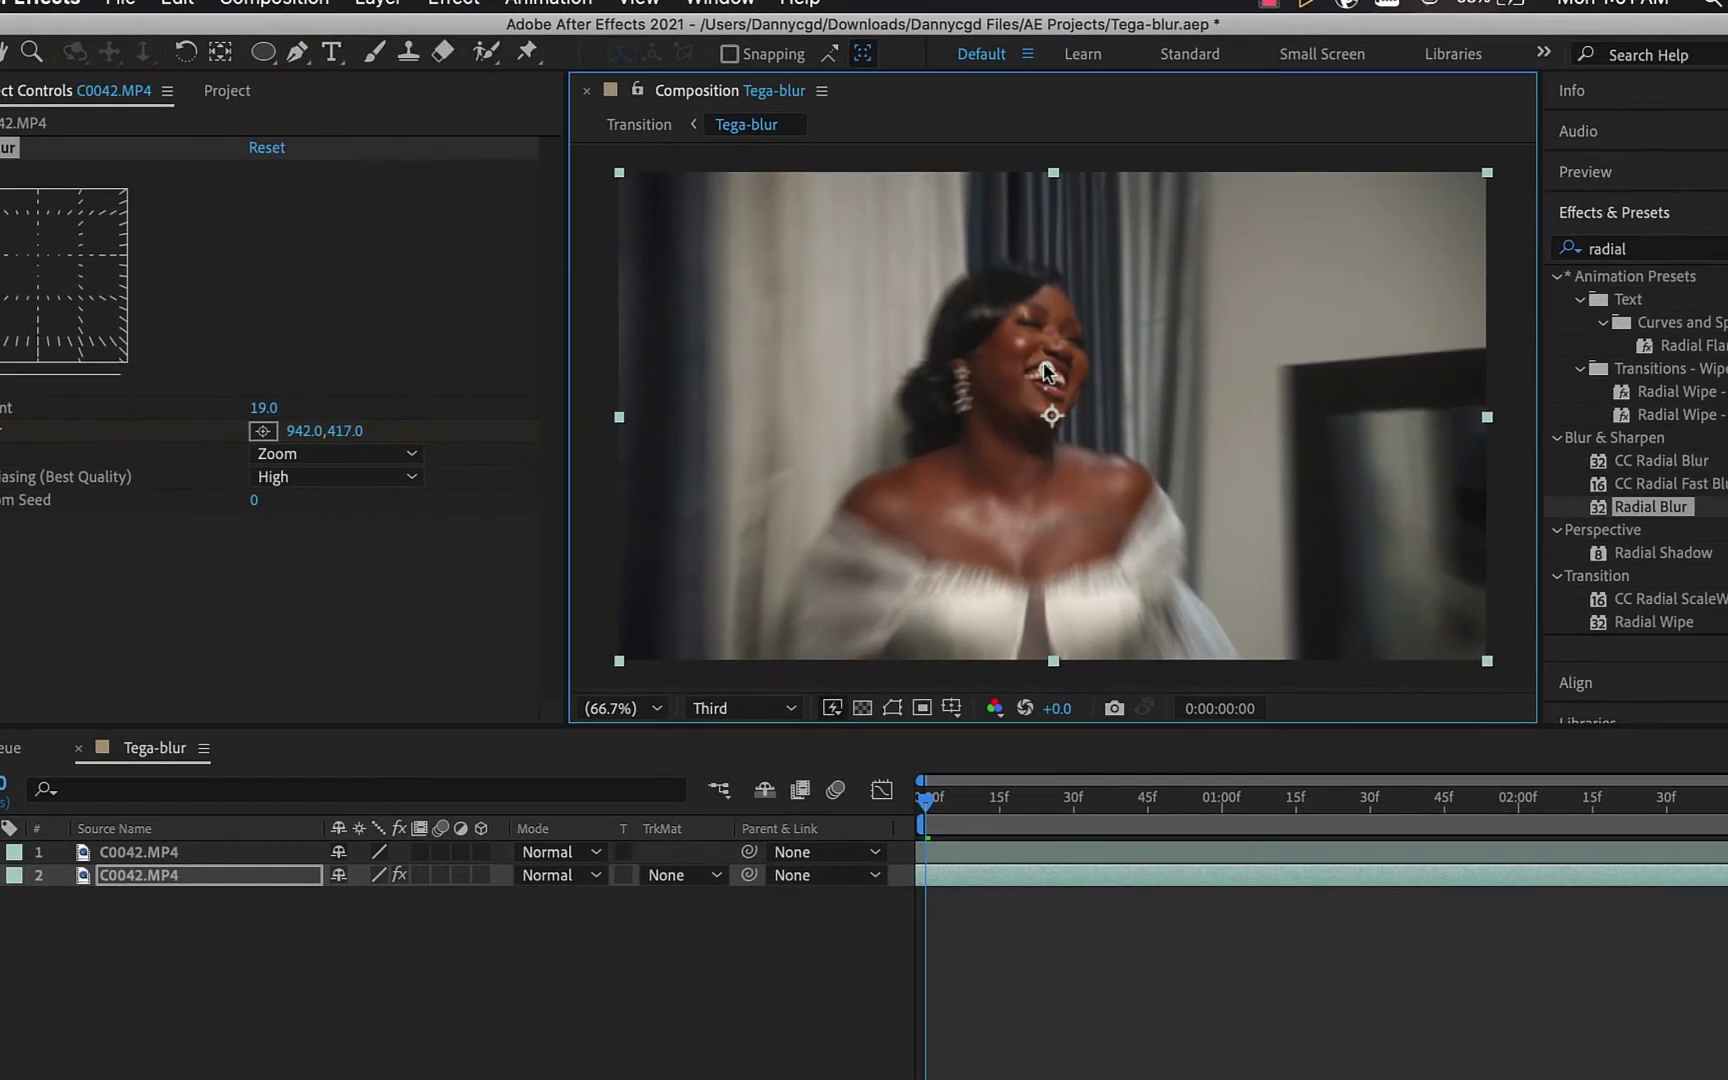
left_click_drag(1087, 381, 1047, 348)
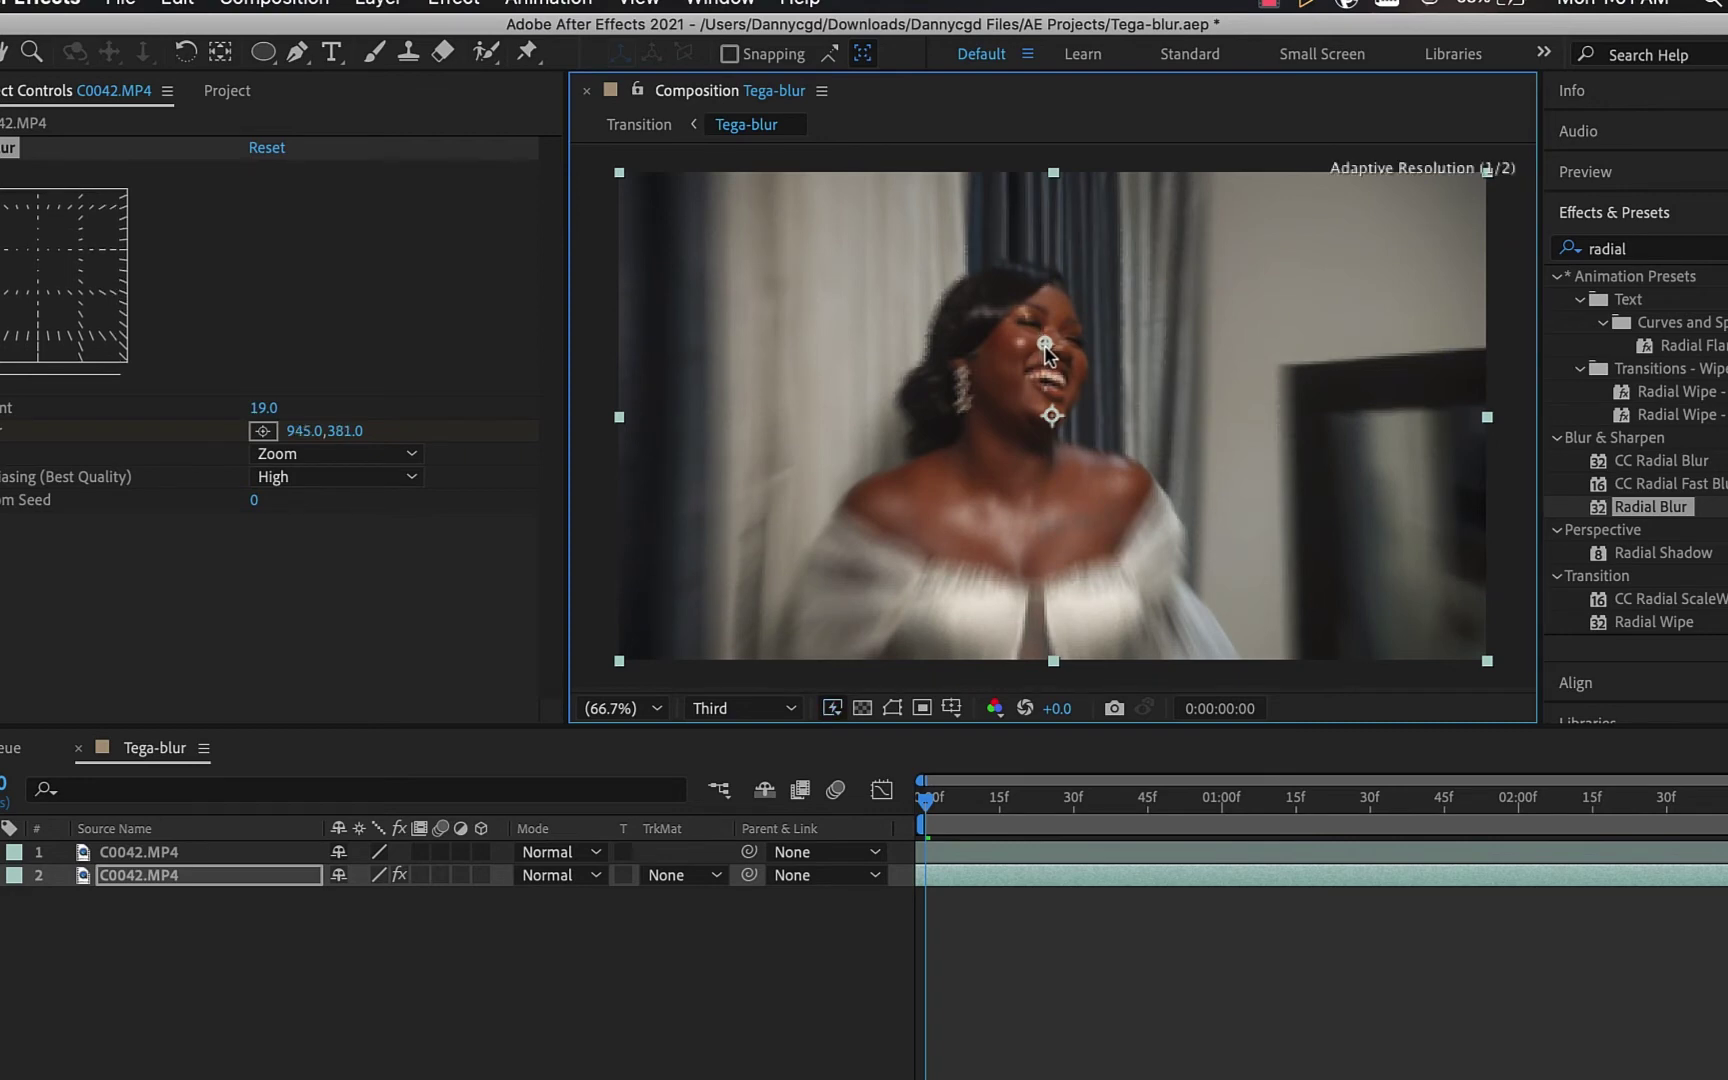
Reveal the Center keyframes and add six more along the clip up to 0:00:02:43, repositioning the blur center to follow the woman's face.
key("u")
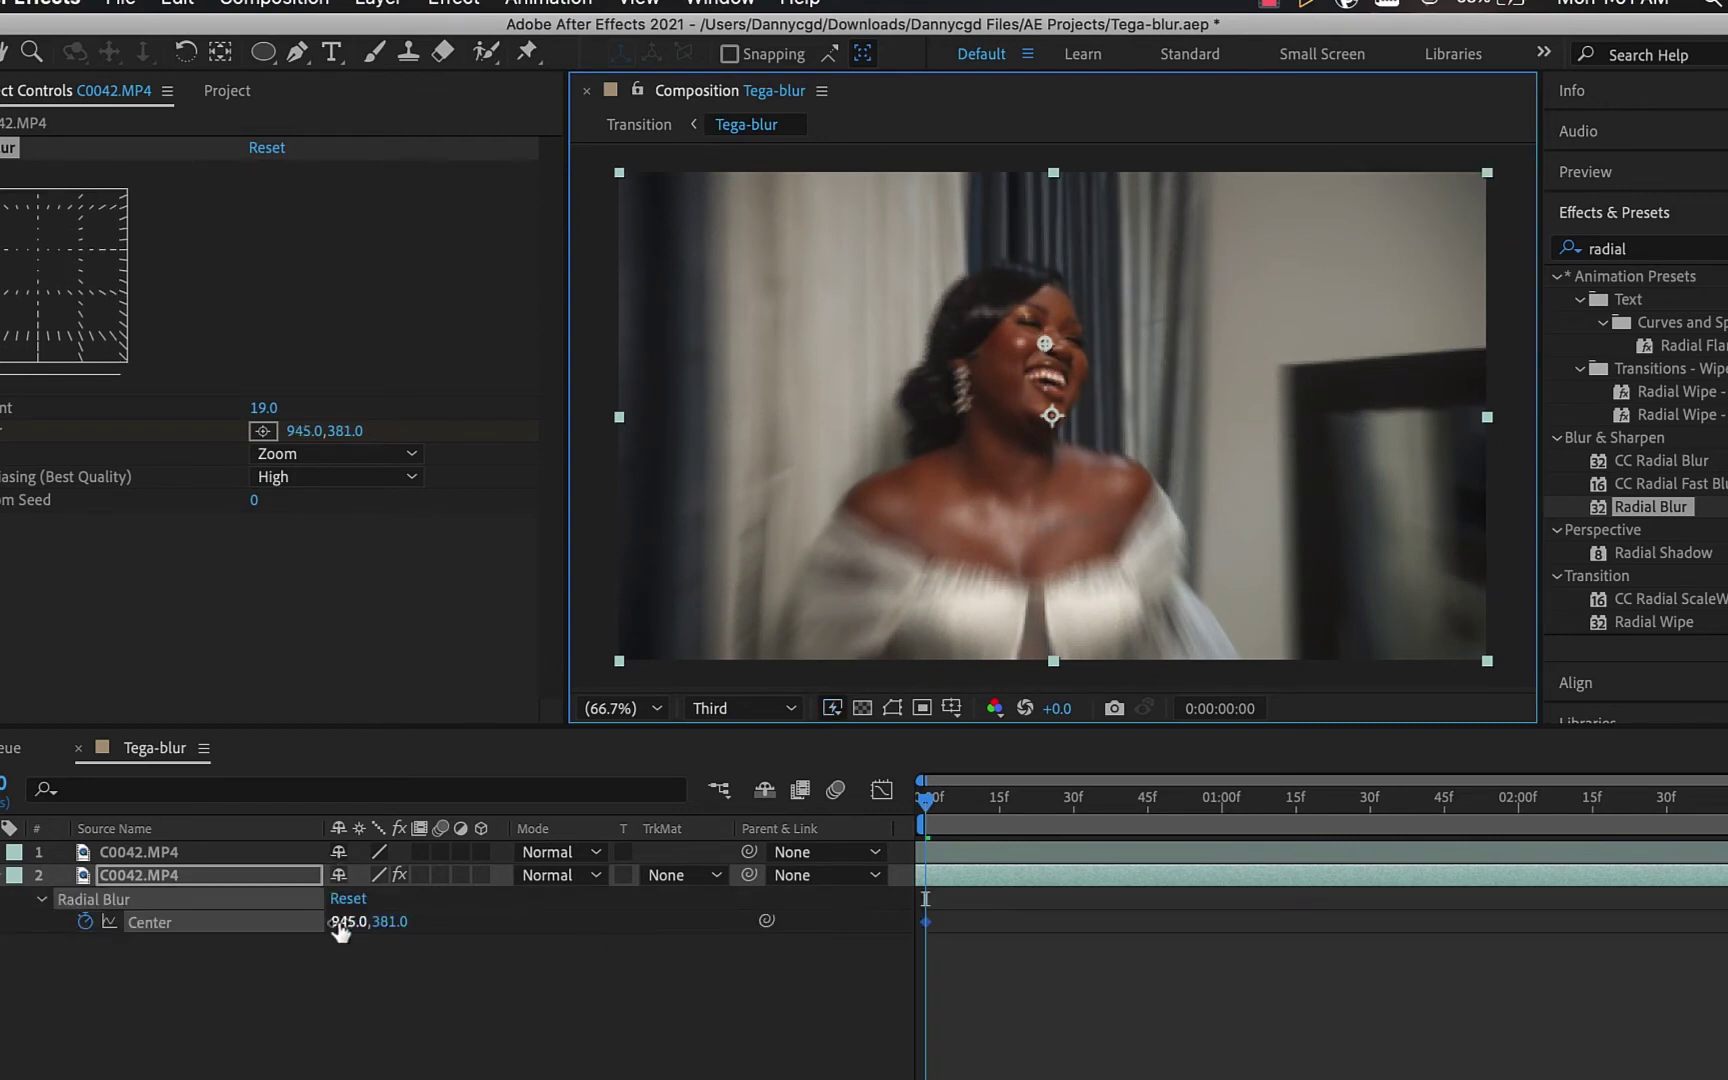
left_click_drag(930, 798, 1030, 798)
left_click_drag(1045, 343, 1023, 337)
left_click_drag(1031, 801, 1184, 808)
left_click_drag(1023, 337, 1029, 334)
left_click_drag(1184, 802, 1277, 804)
left_click_drag(1029, 333, 1015, 327)
left_click_drag(1277, 802, 1417, 812)
left_click_drag(1015, 327, 1022, 346)
left_click_drag(1409, 803, 1559, 807)
left_click_drag(1022, 346, 1021, 338)
left_click_drag(1559, 803, 1726, 808)
left_click_drag(1015, 340, 1010, 323)
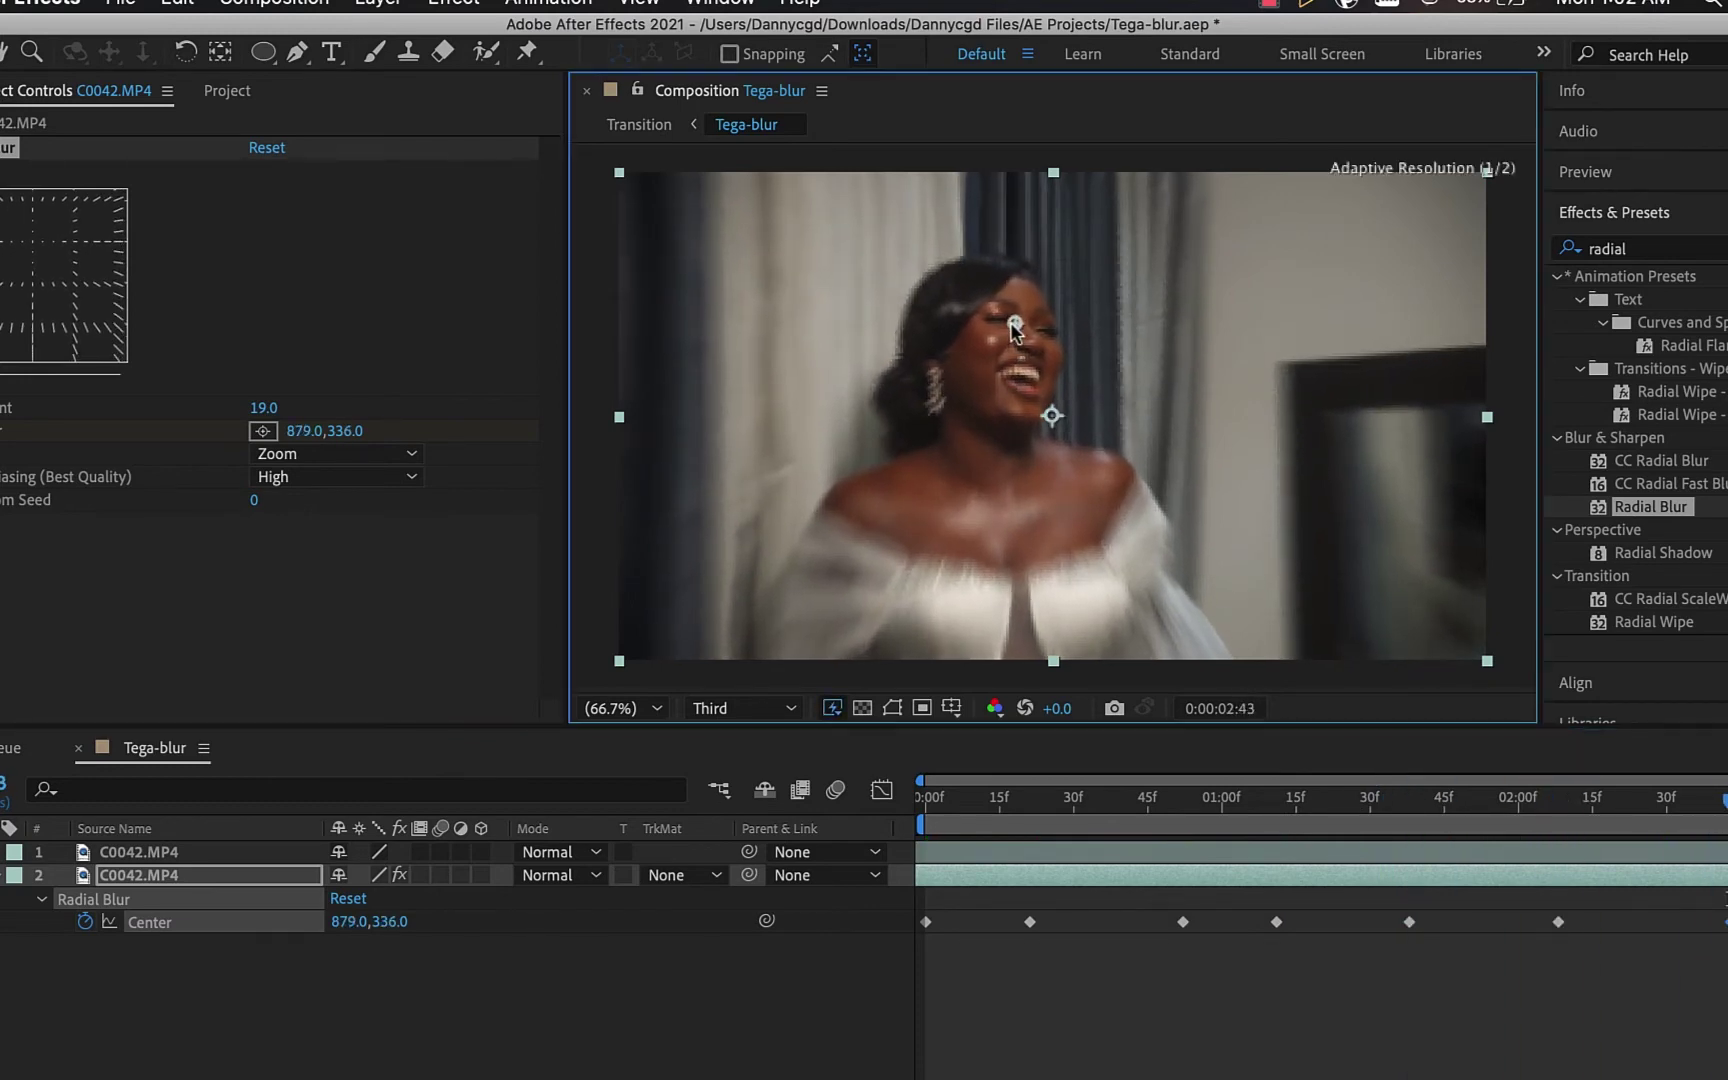
left_click_drag(1725, 803, 1727, 805)
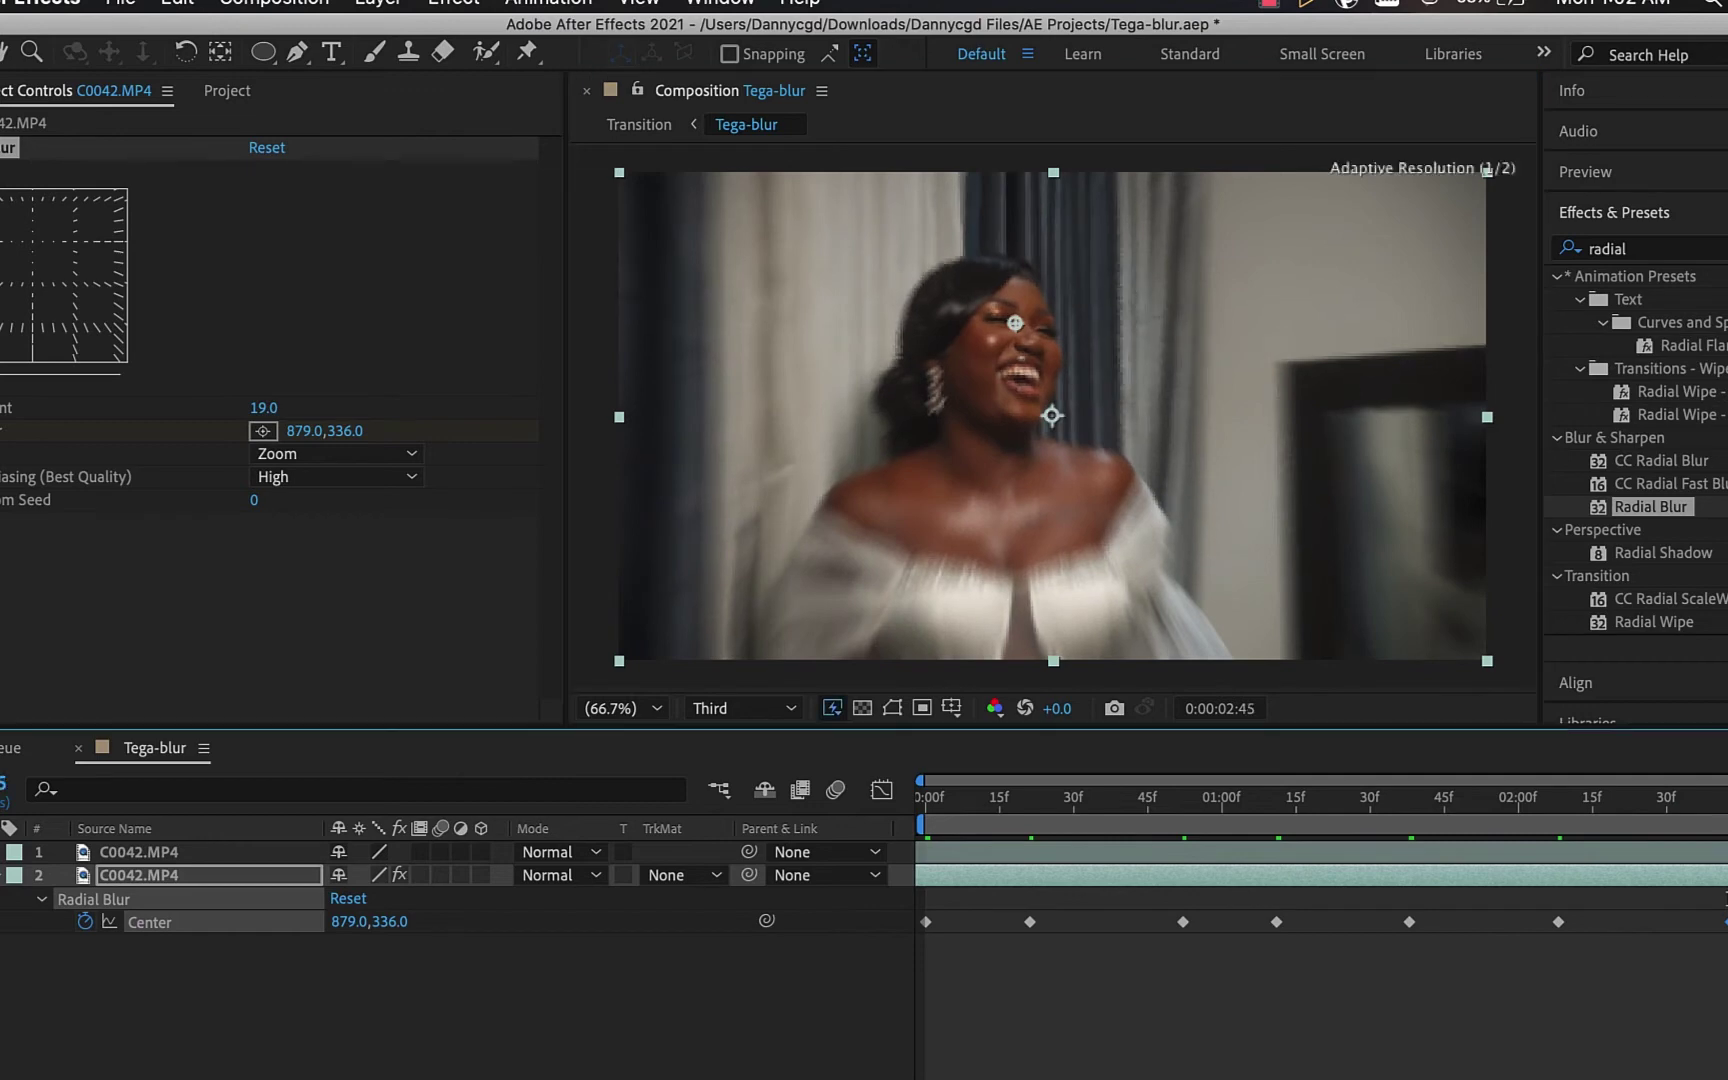
Apply Easy Ease to all Radial Blur Center keyframes and play back the result.
left_click_drag(1720, 965, 957, 908)
left_click_drag(1727, 1031, 920, 906)
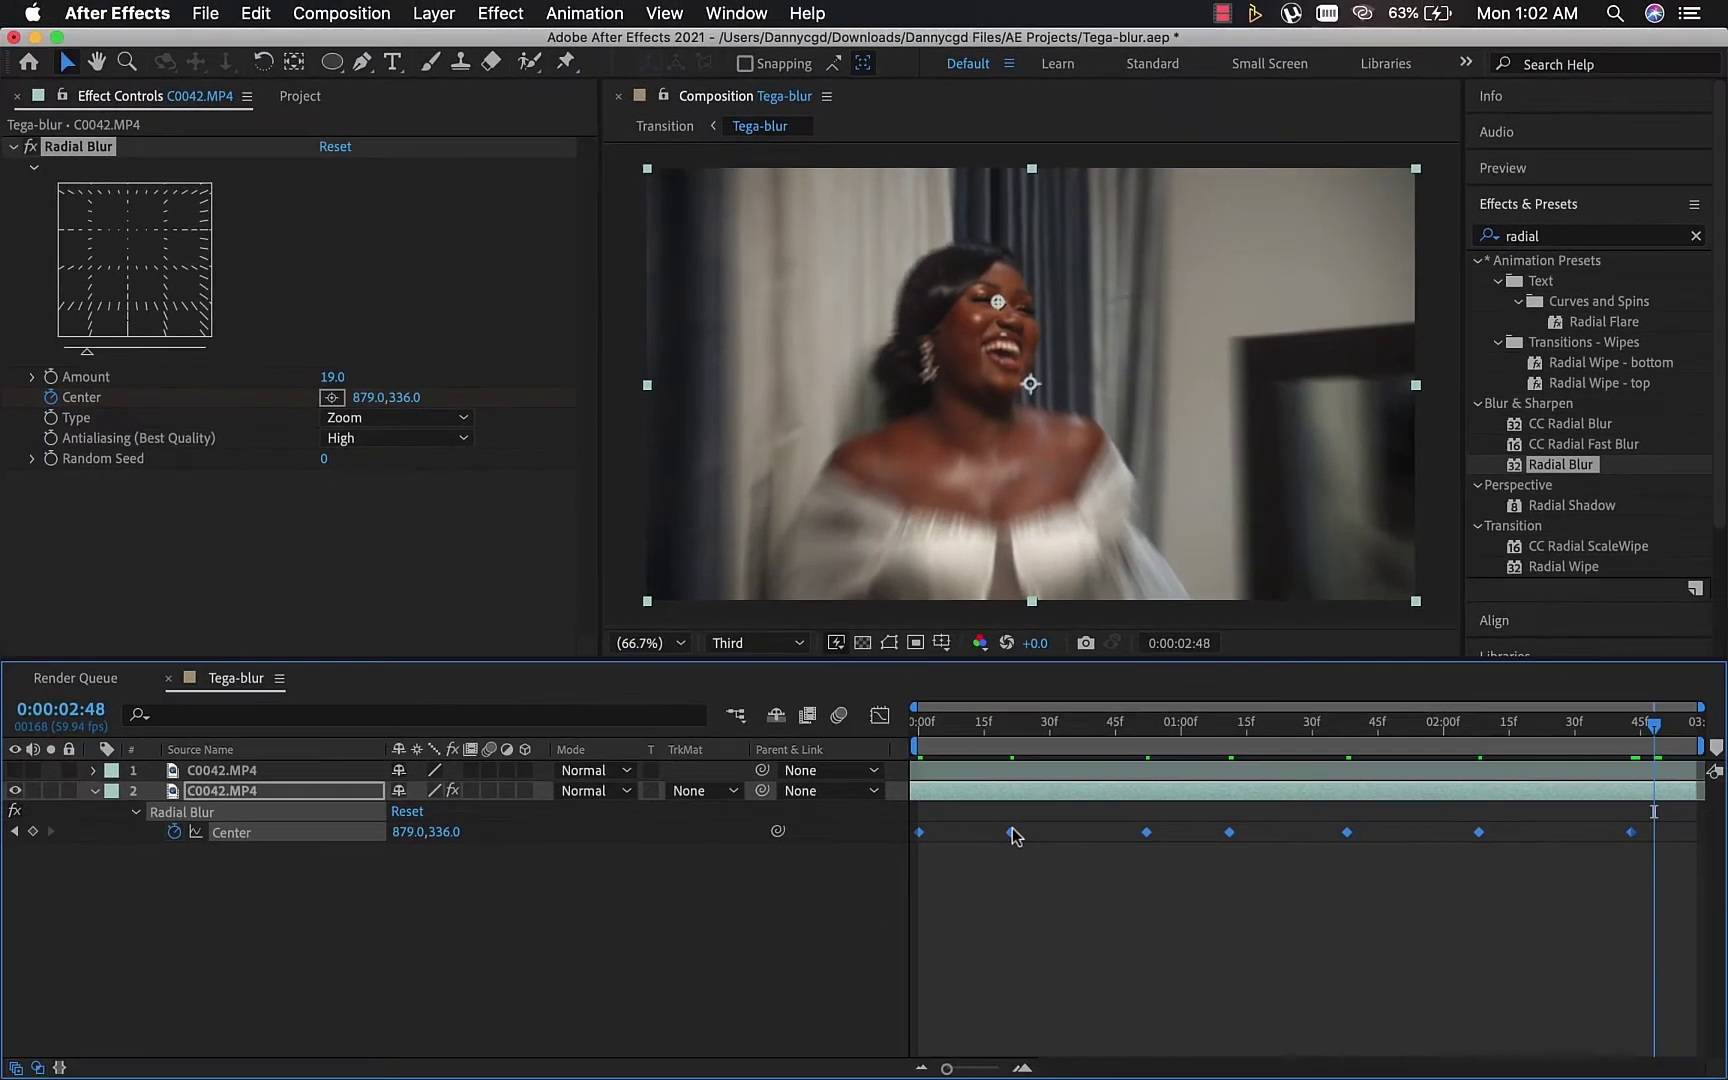
right_click(1028, 920)
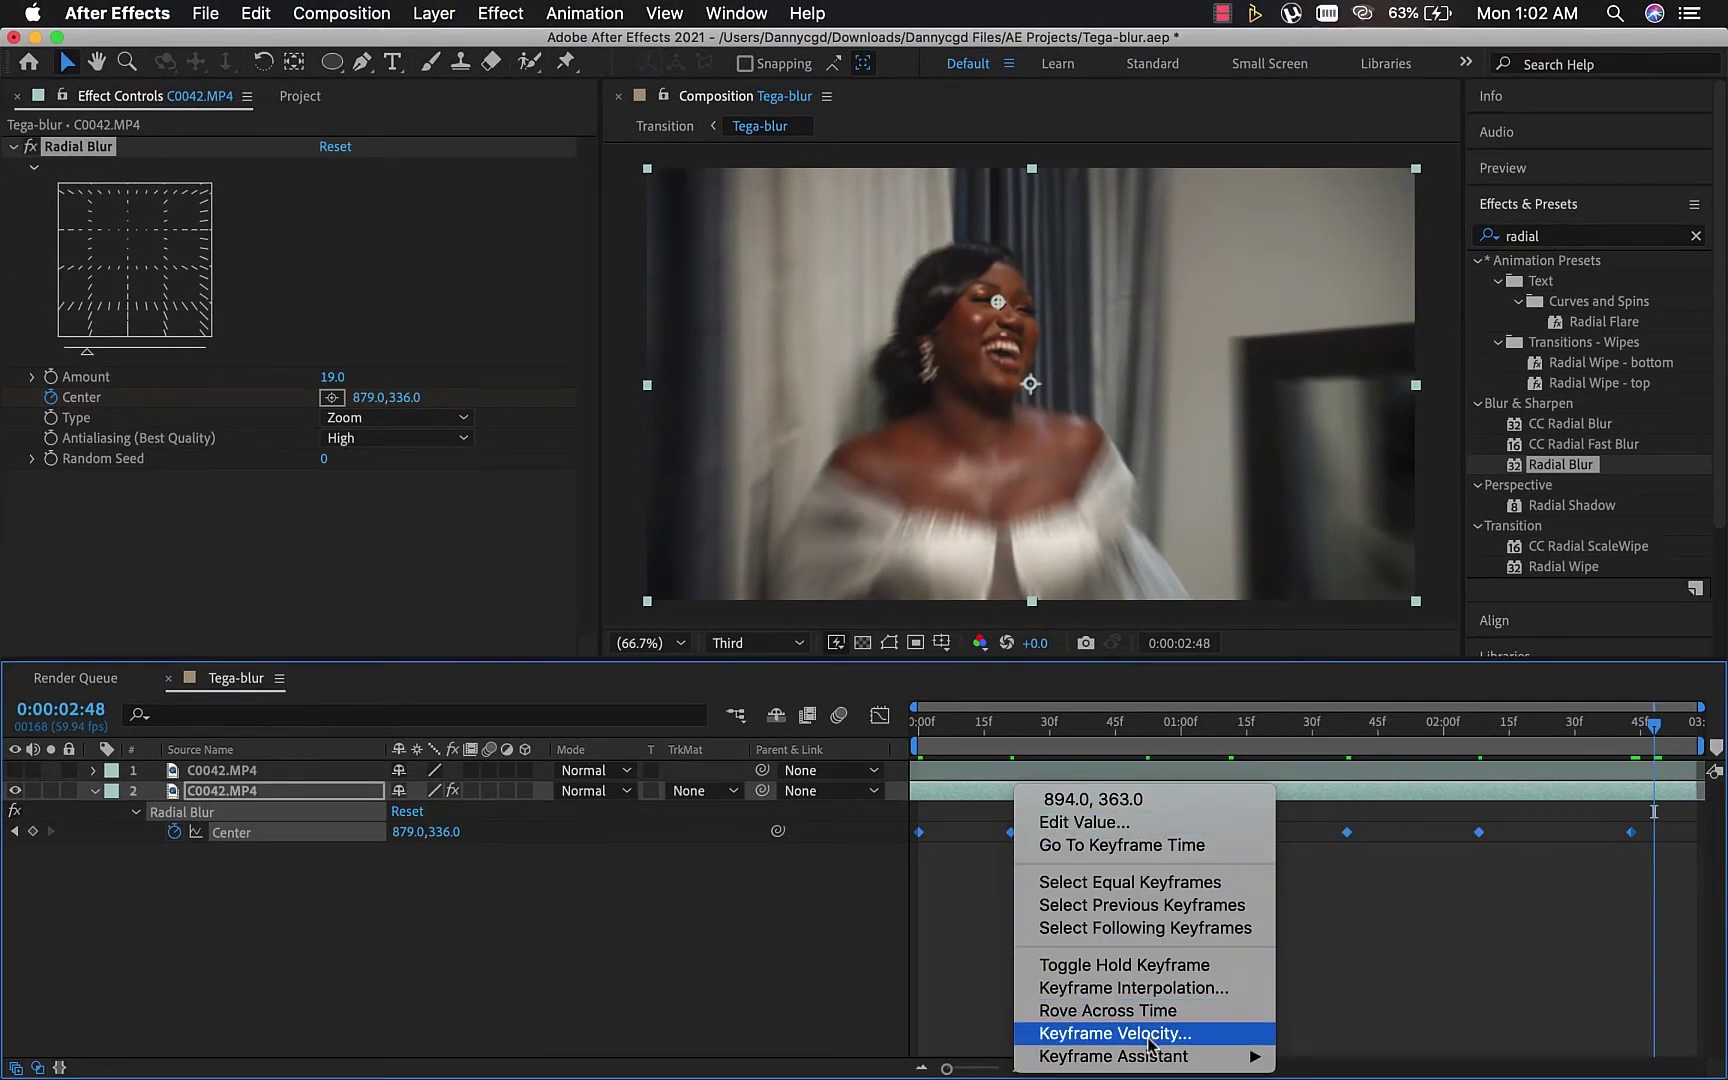
mouse_move(1158, 1060)
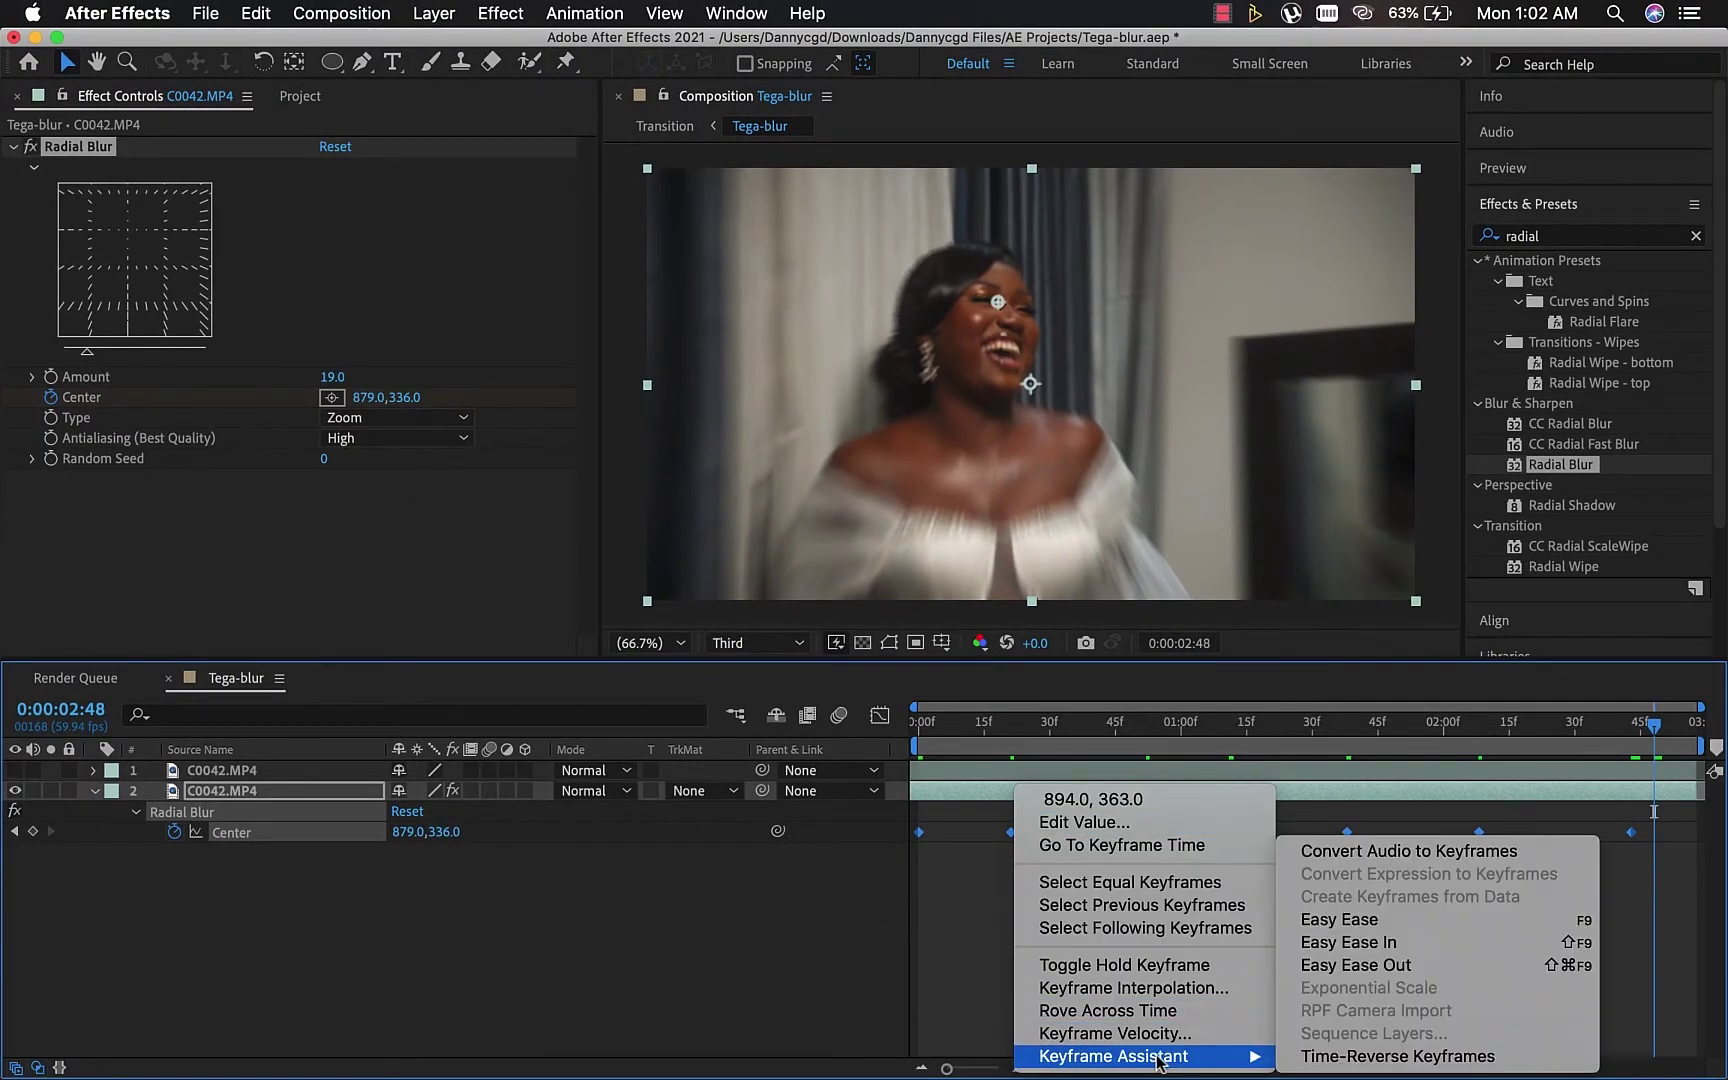
left_click(1404, 921)
left_click(1404, 922)
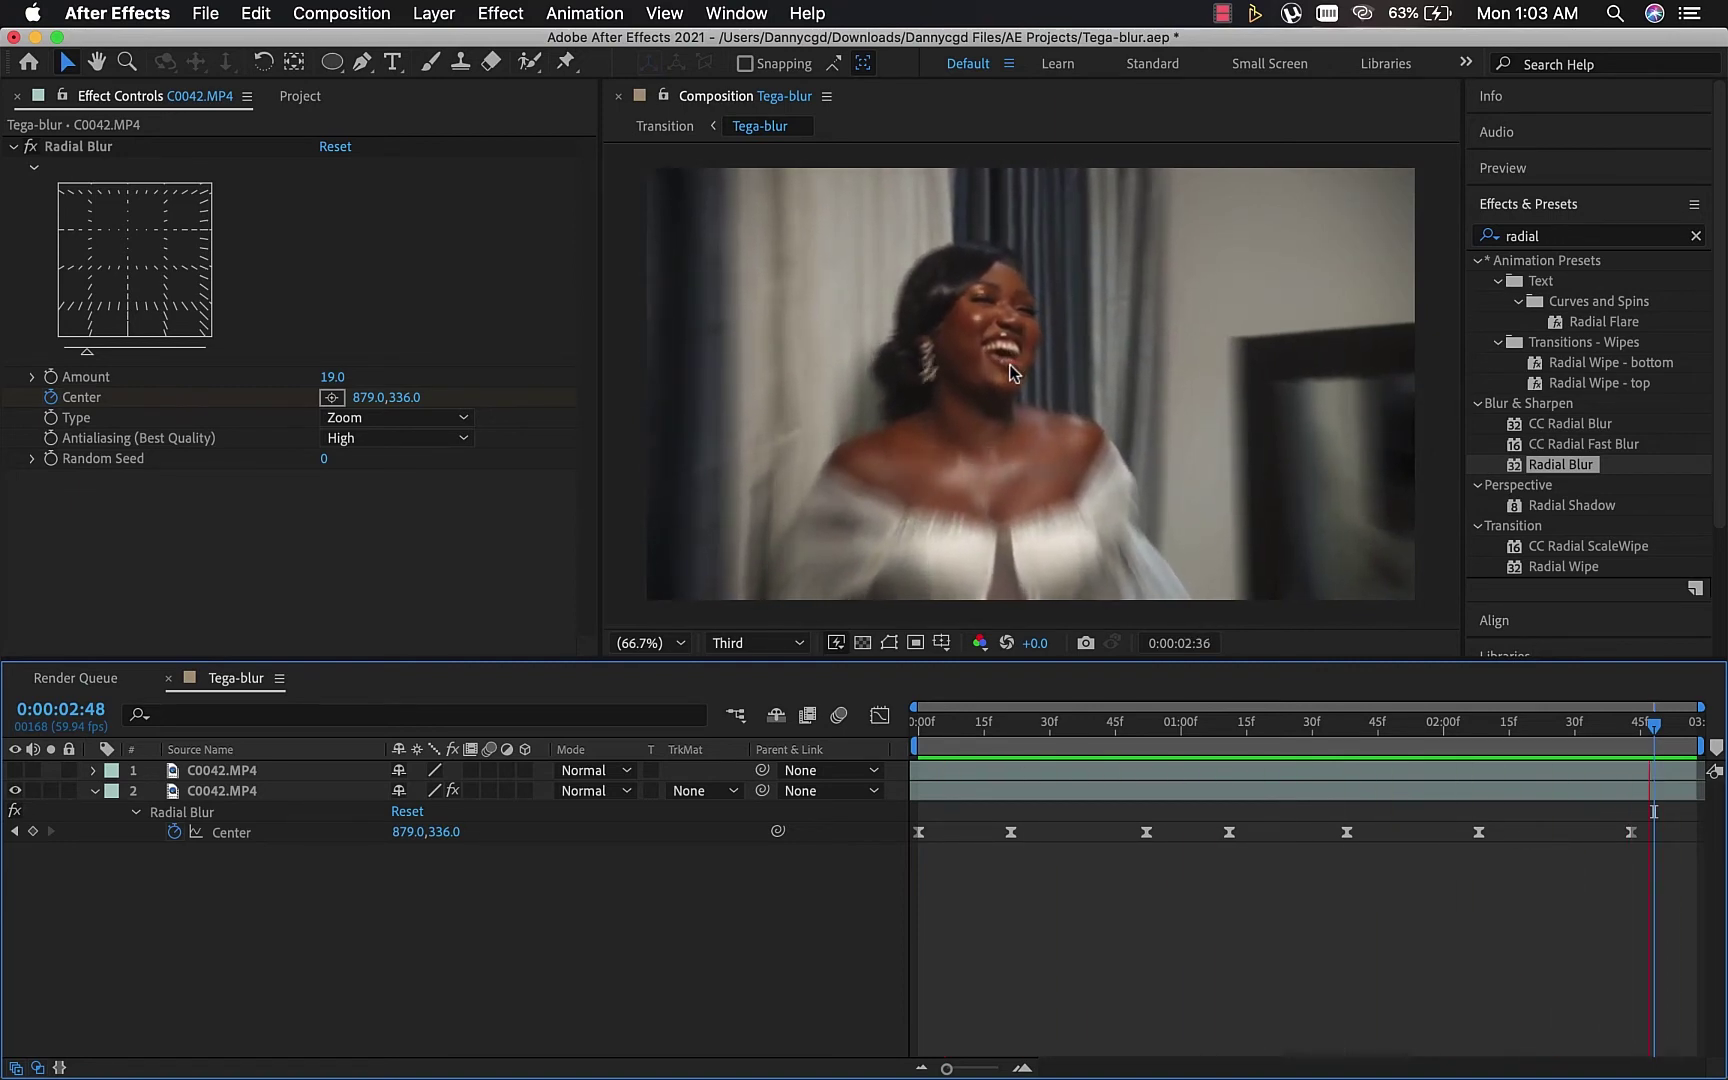
key("space")
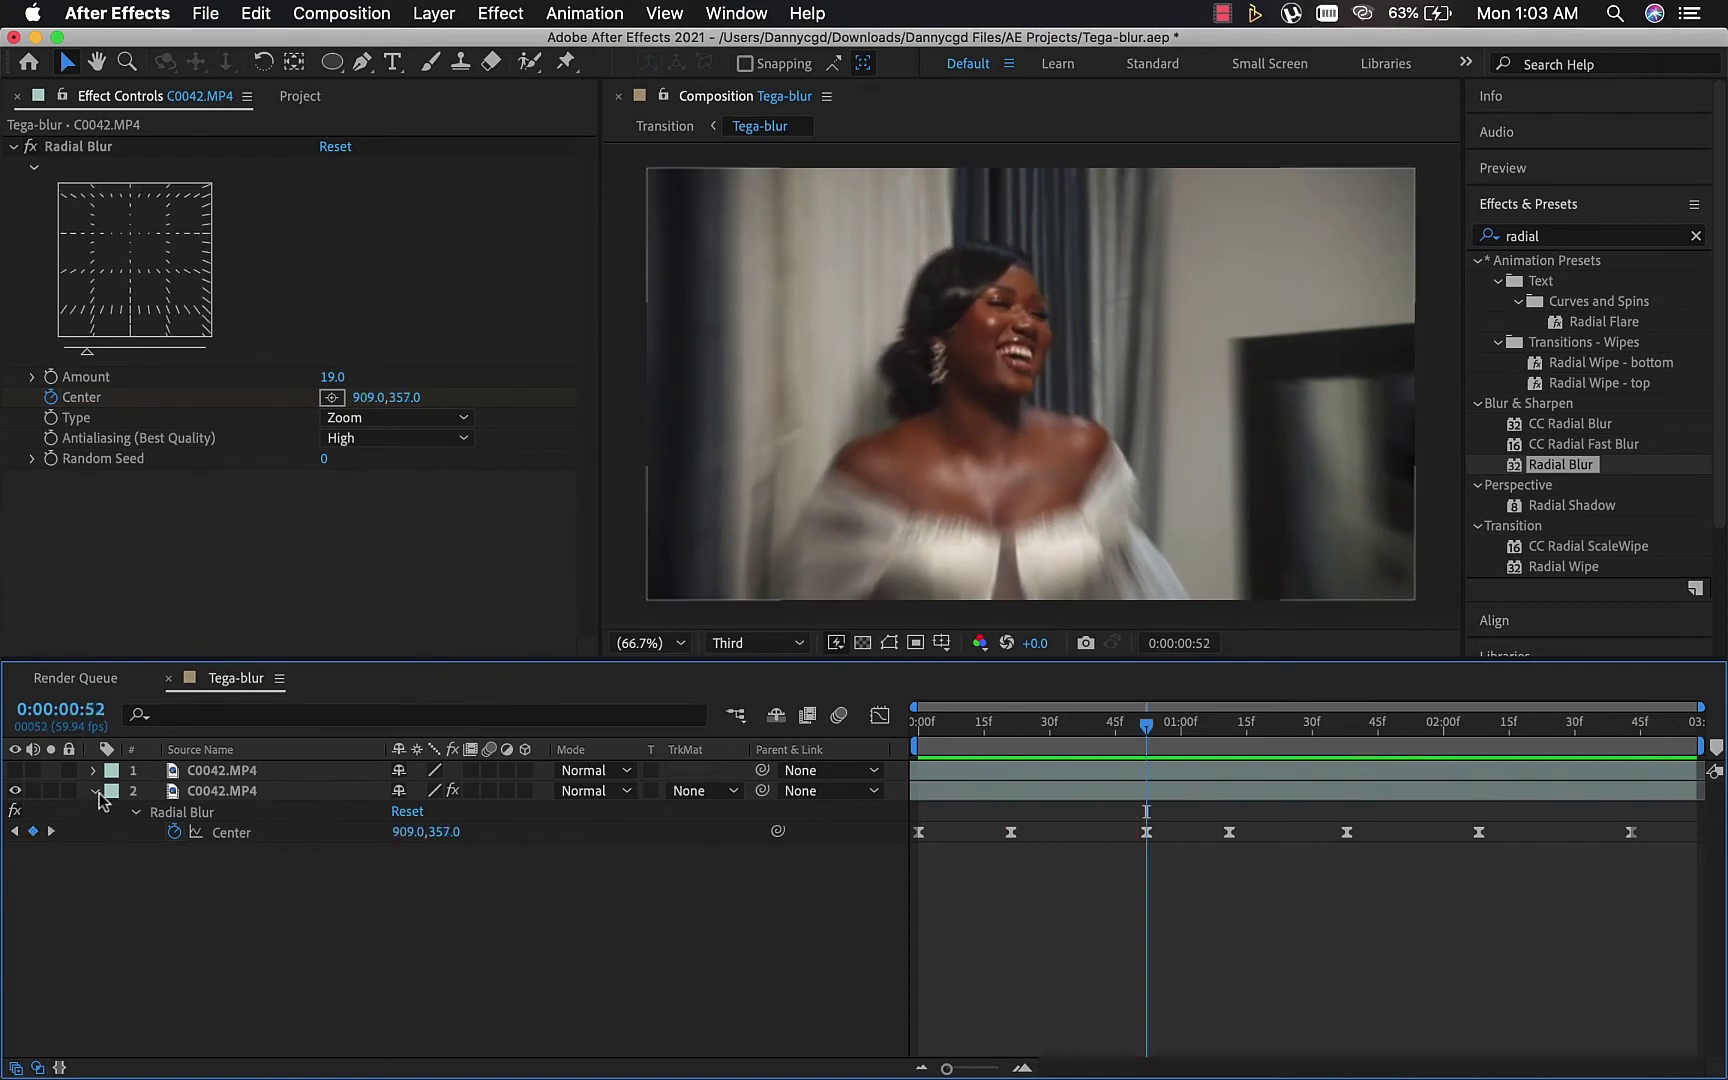
Collapse the blurred layer, select the upper C0042.MP4 layer at the first frame and make it visible.
left_click(95, 791)
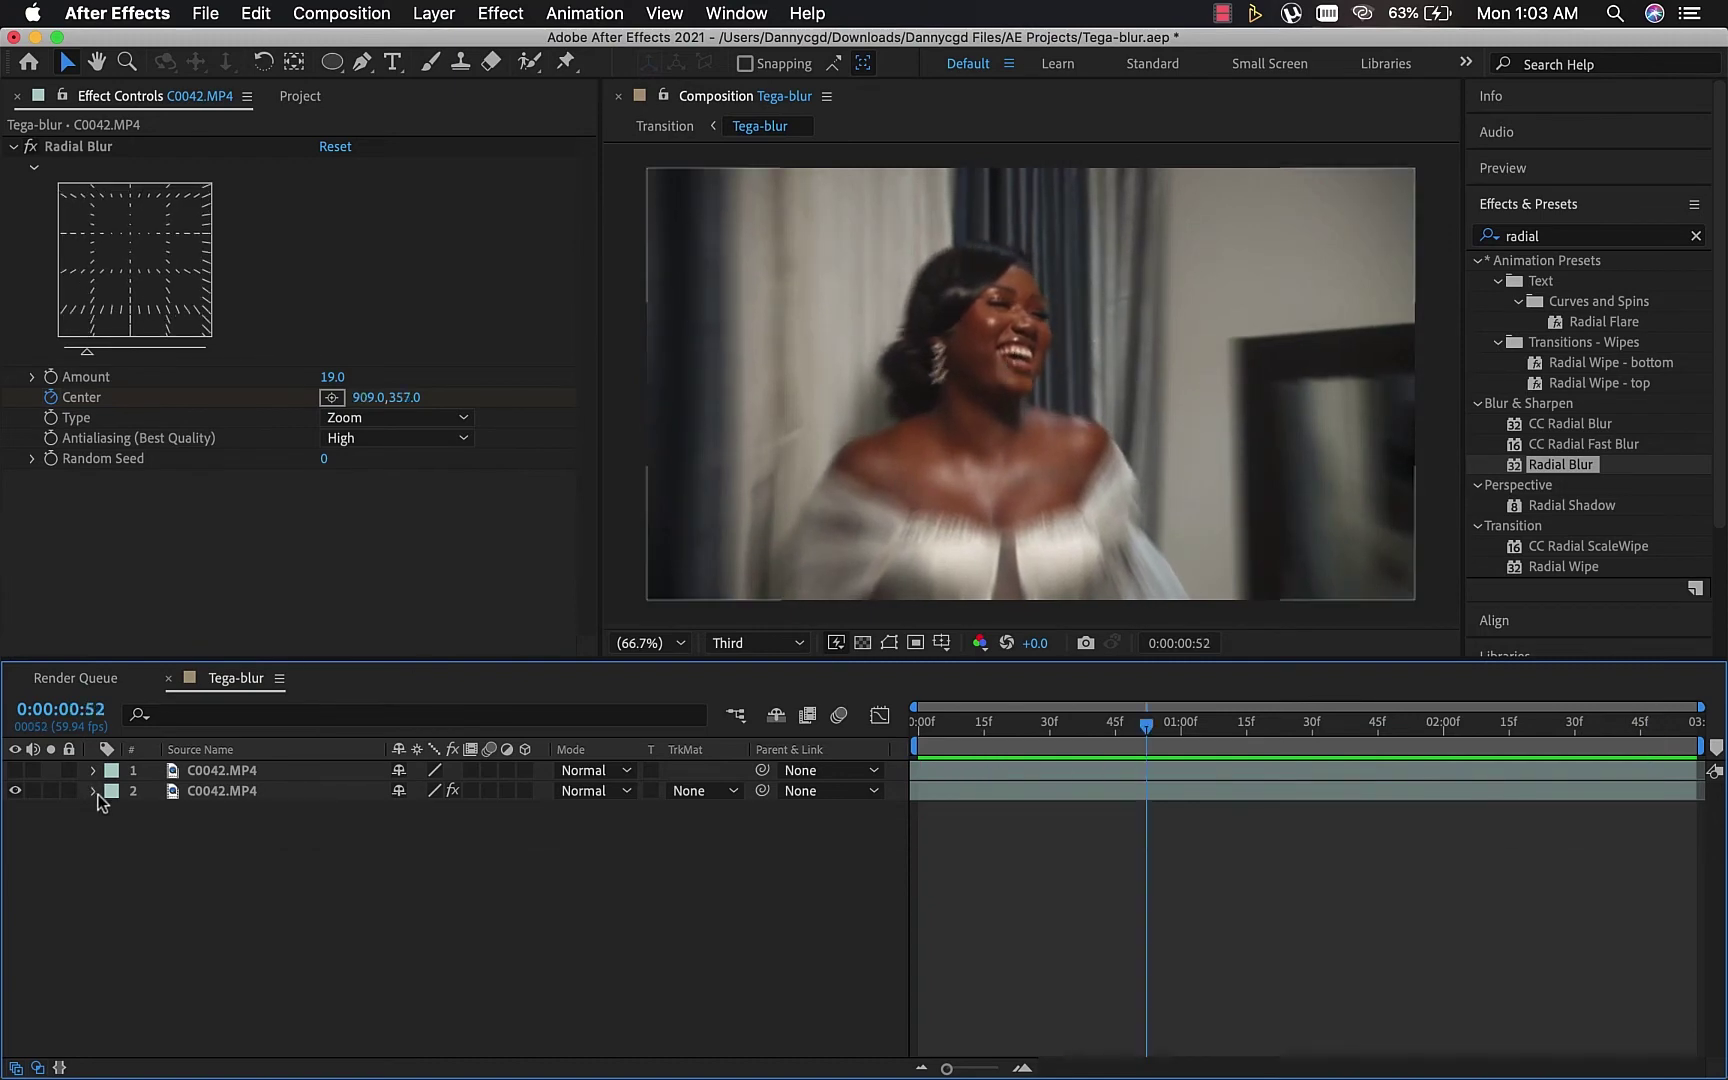
left_click(211, 775)
left_click_drag(930, 727, 906, 735)
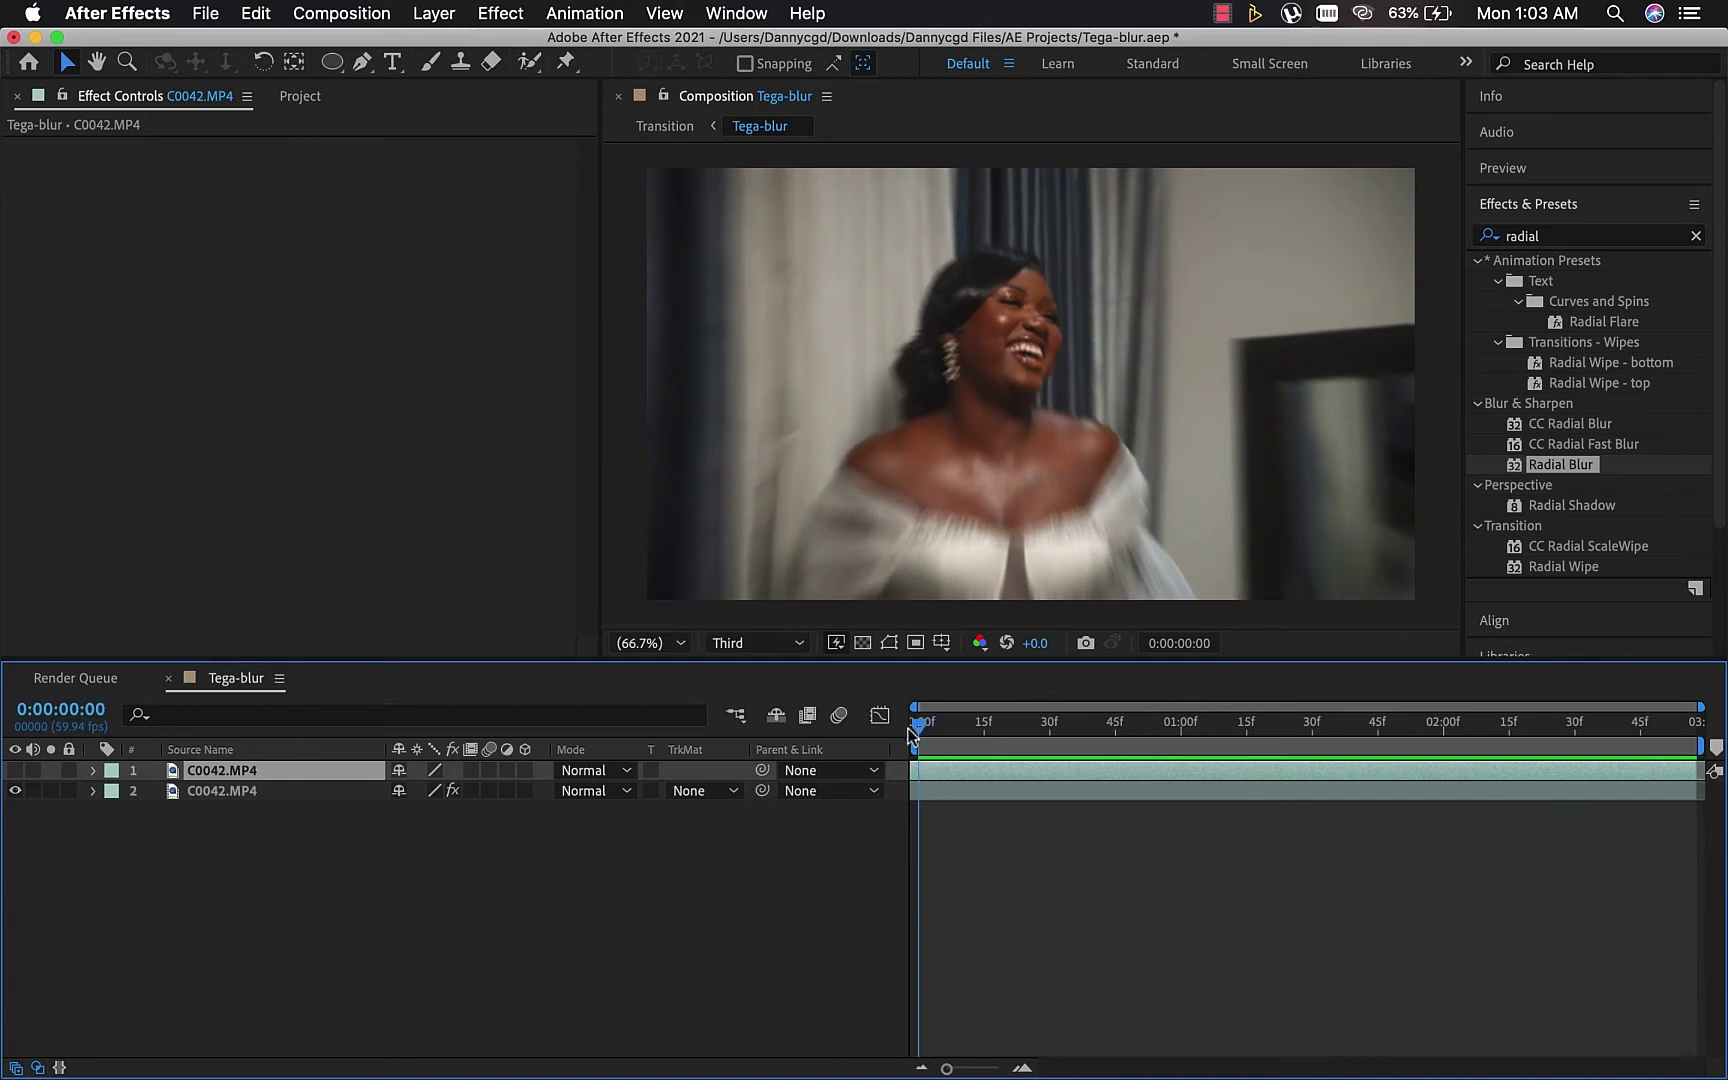
left_click(14, 771)
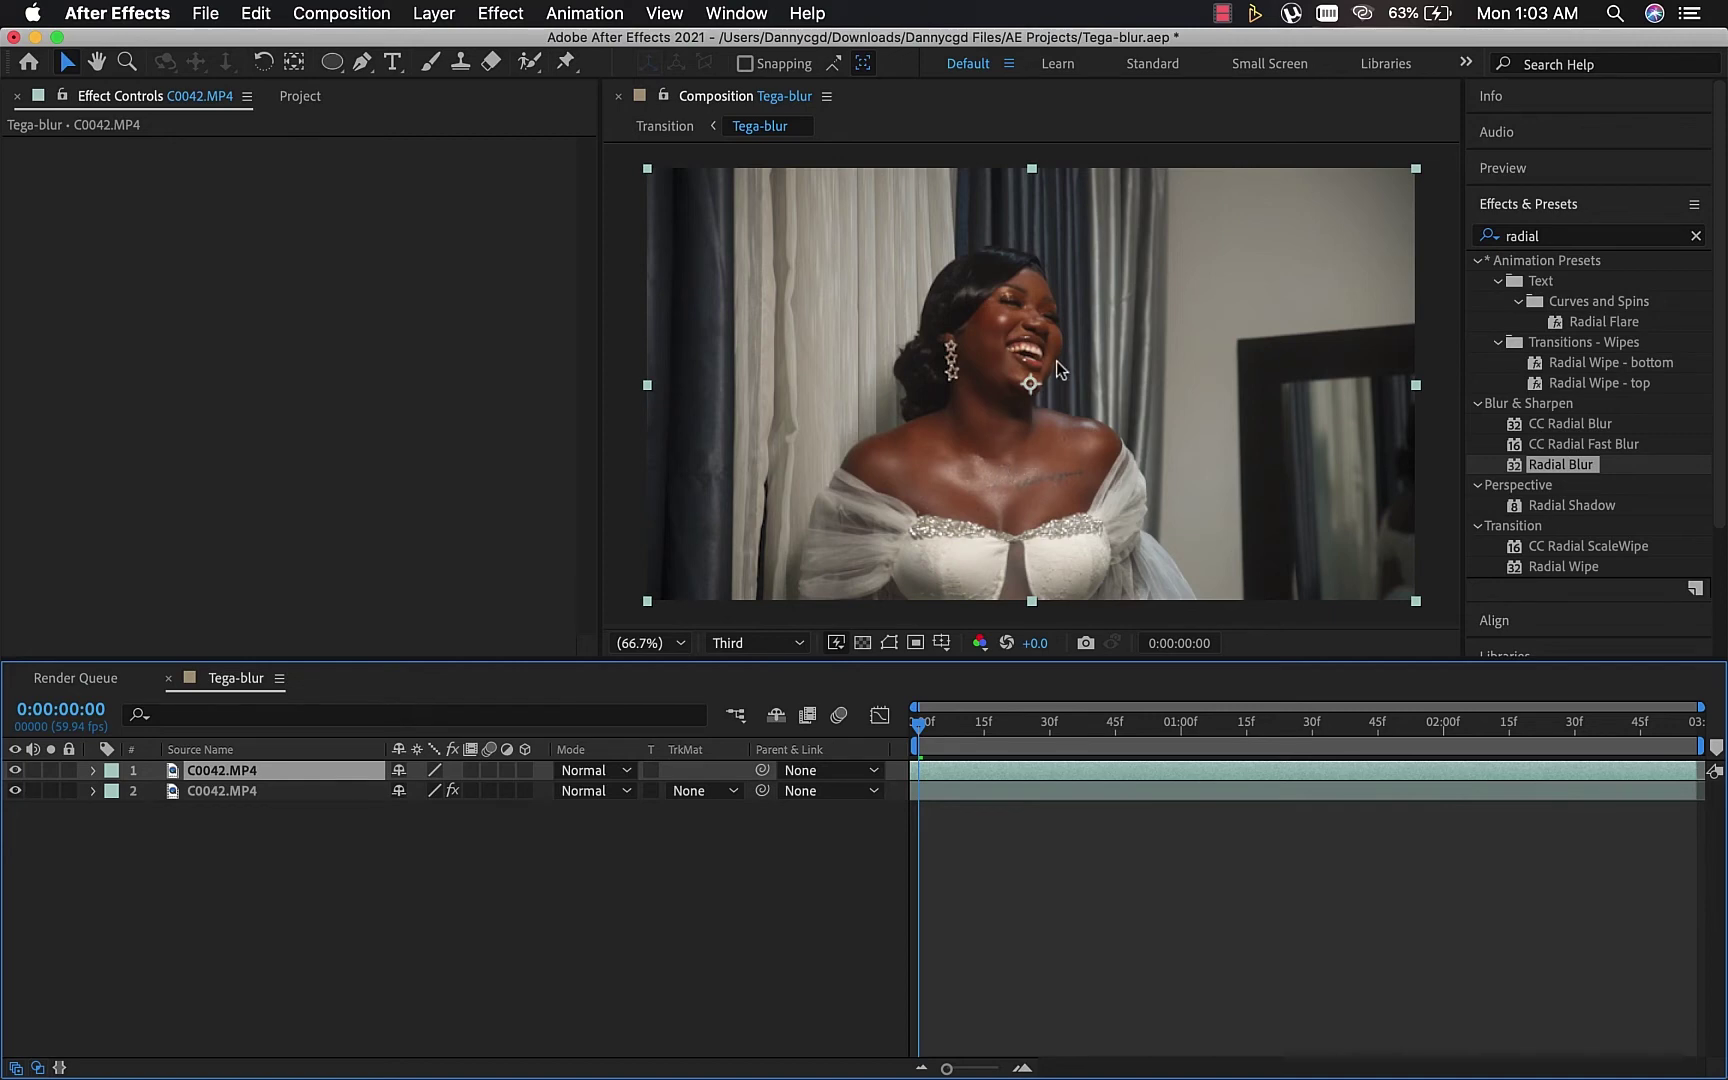
Draw a circular mask around the woman's head on the upper layer and shift it slightly down to centre on her face.
left_click(332, 62)
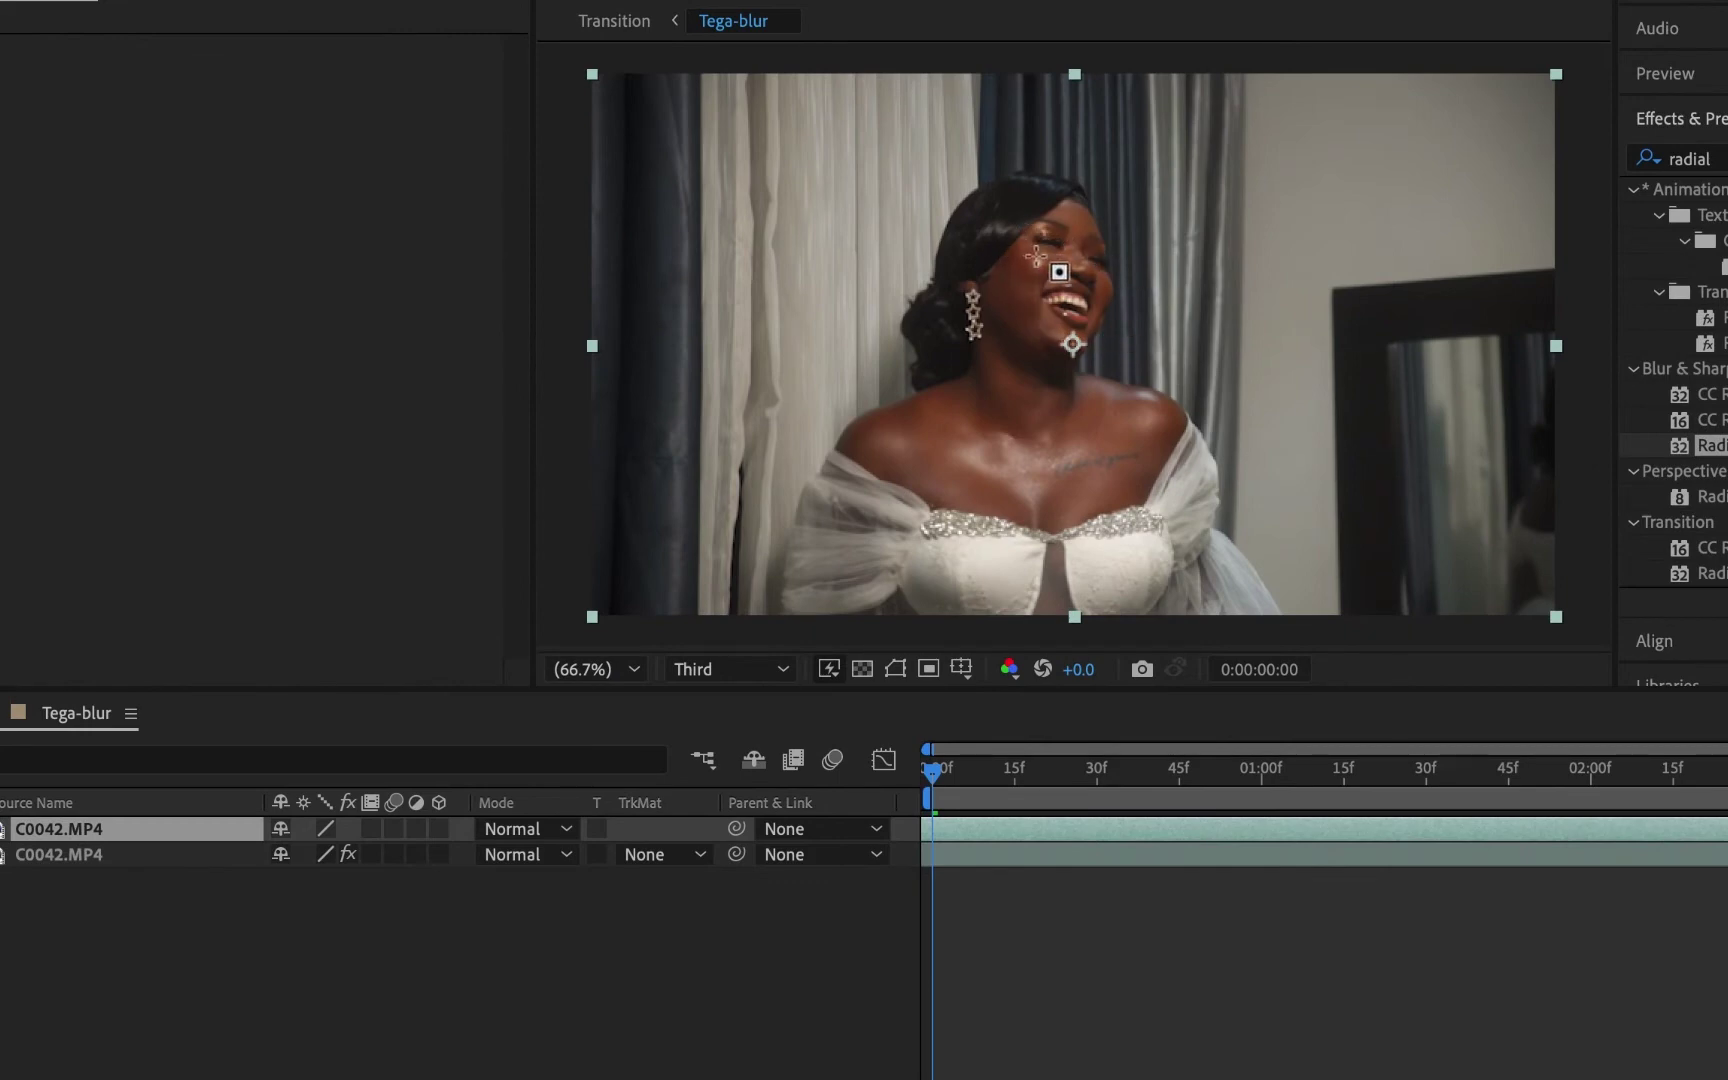
mouse_move(1035, 253)
left_mouse_down()
mouse_move(1110, 328)
mouse_move(1085, 350)
mouse_move(1143, 417)
left_mouse_up()
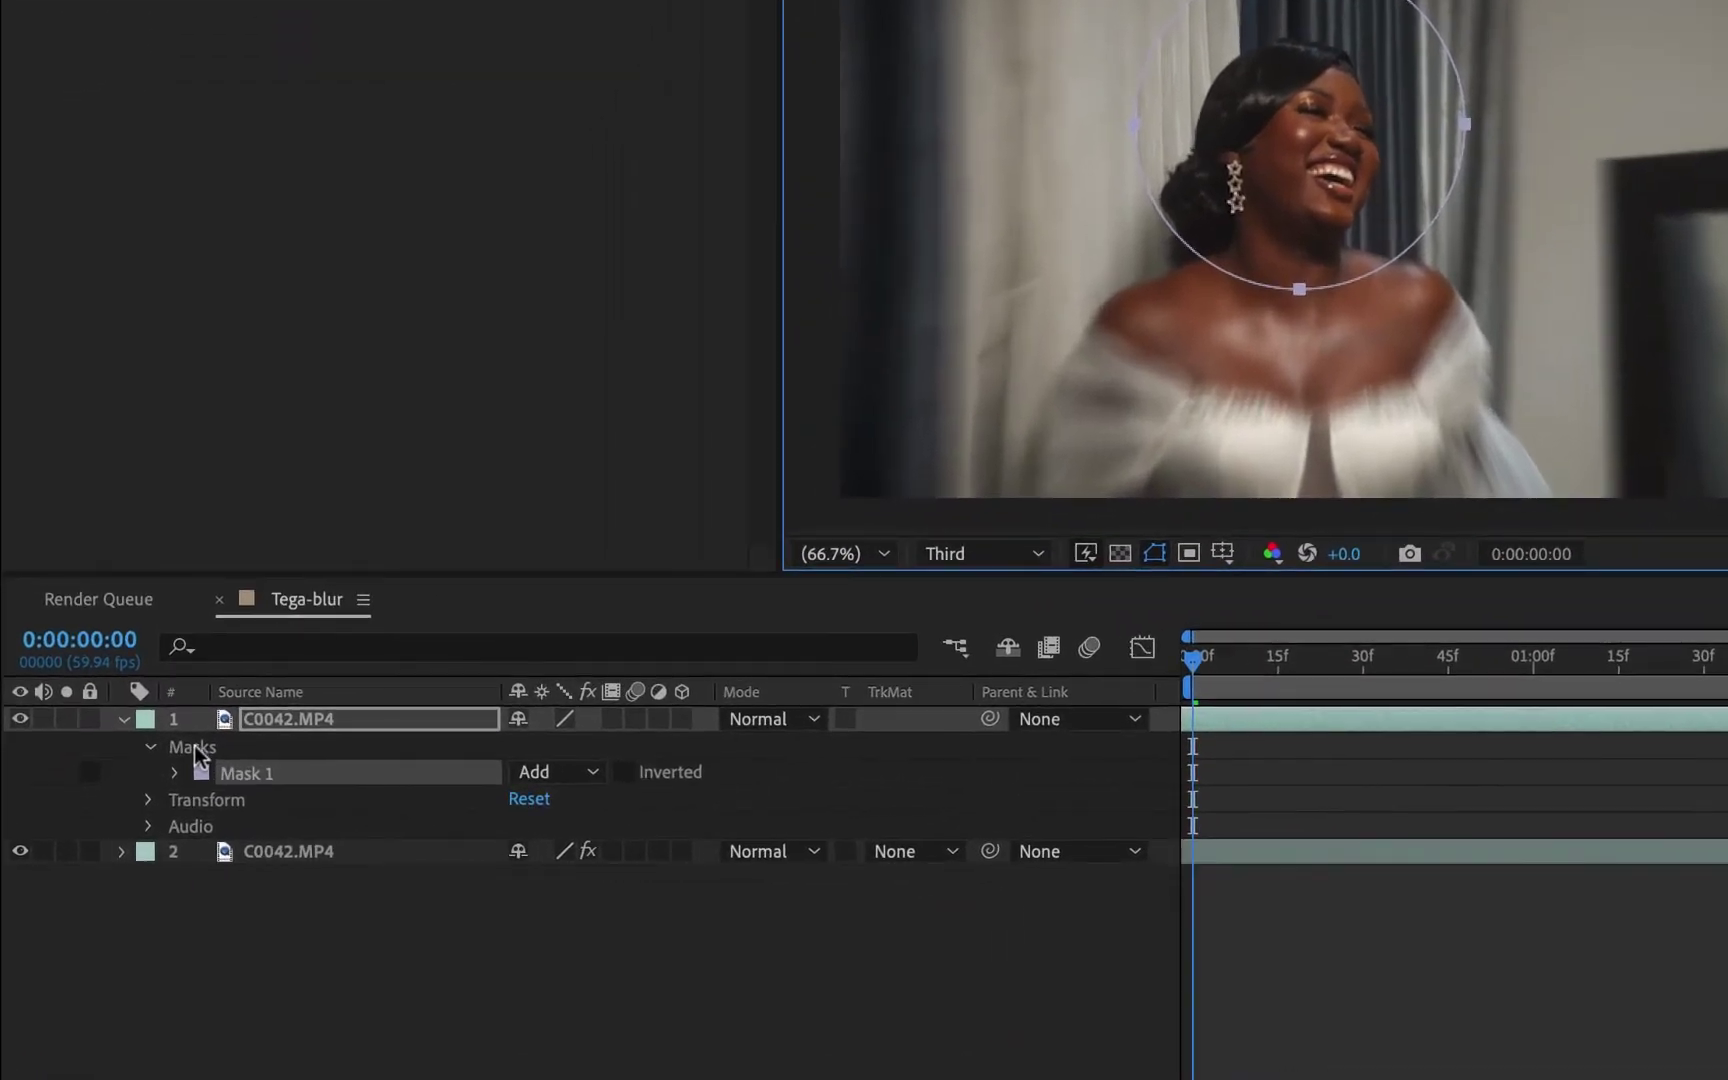
left_click(150, 792)
left_click(174, 772)
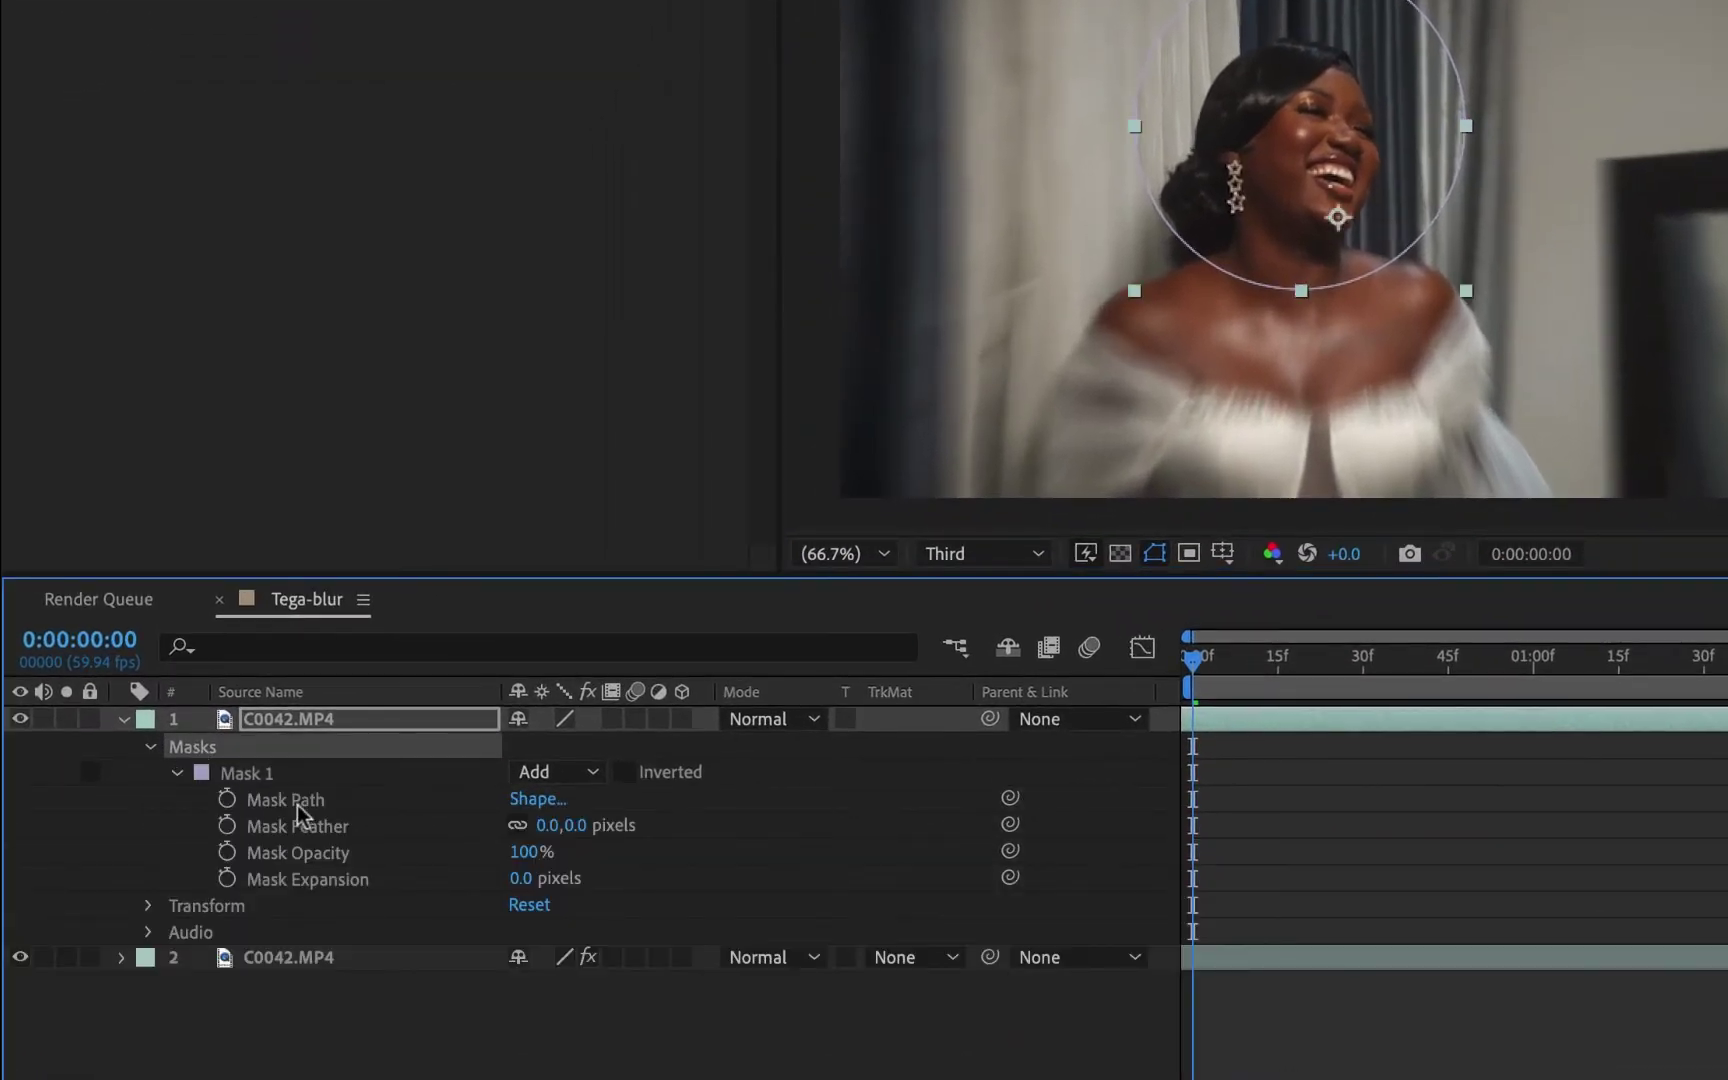
left_click(292, 801)
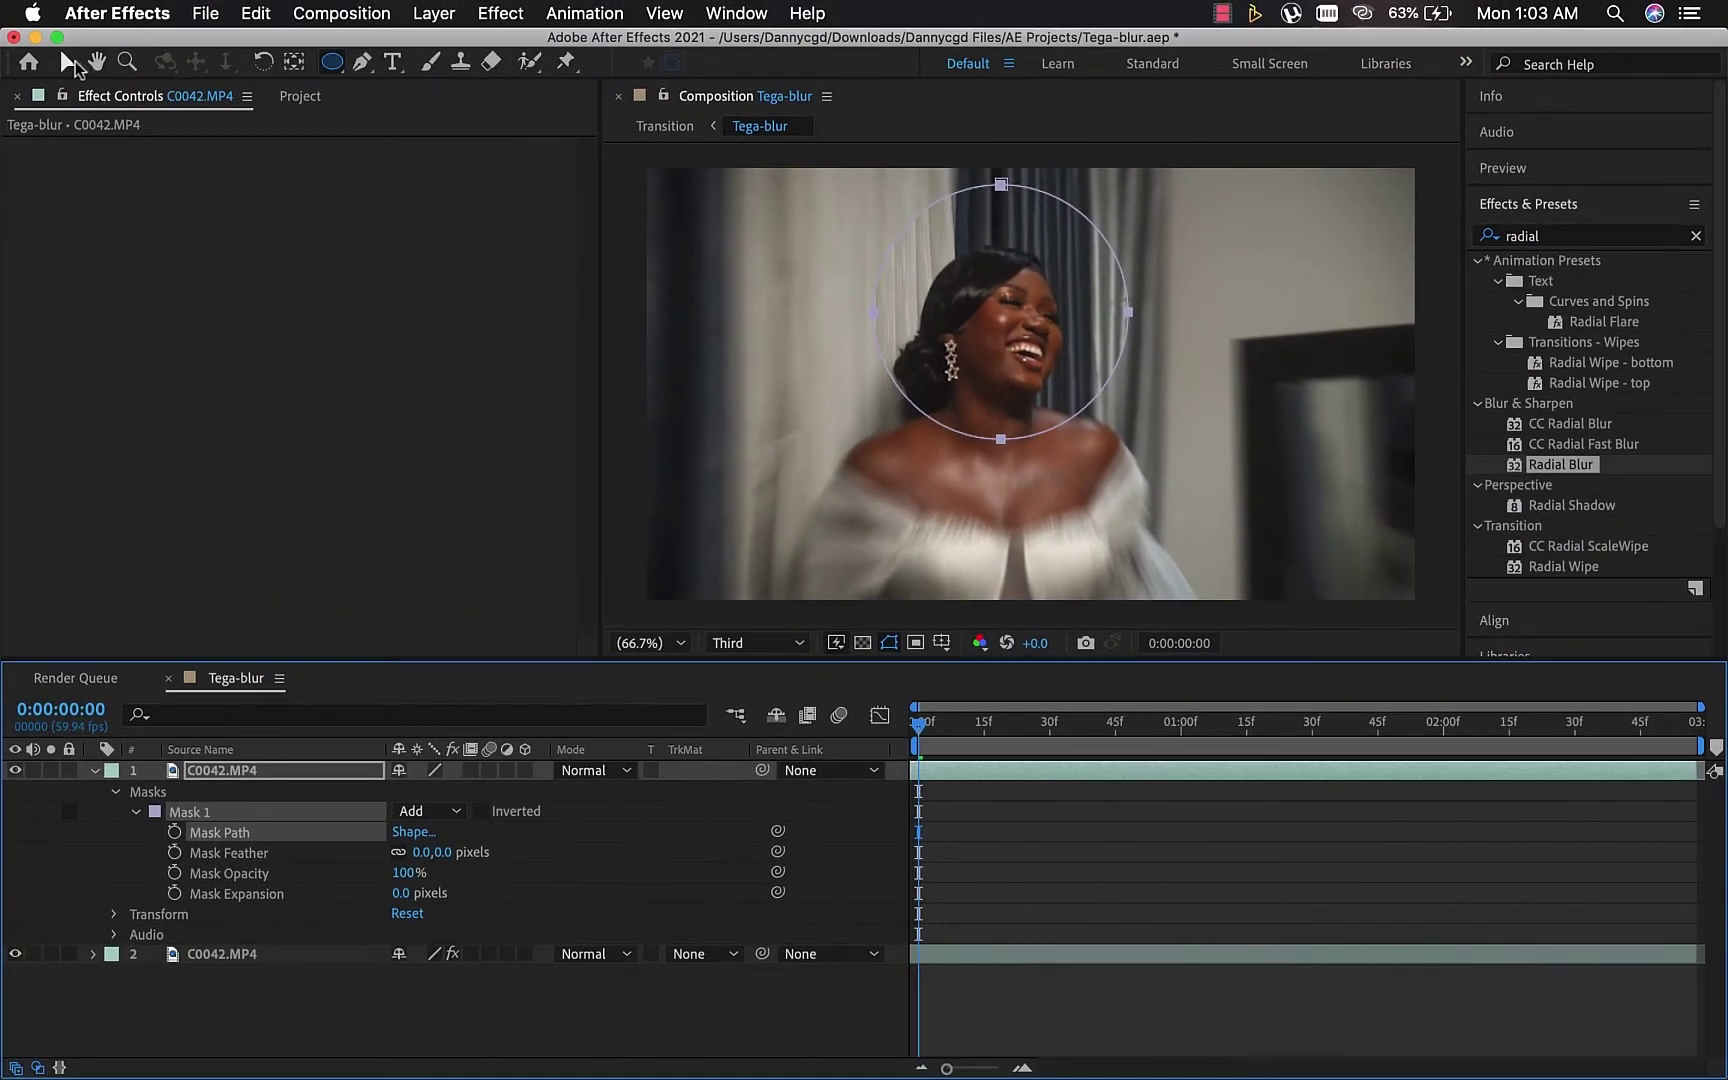
left_click(70, 62)
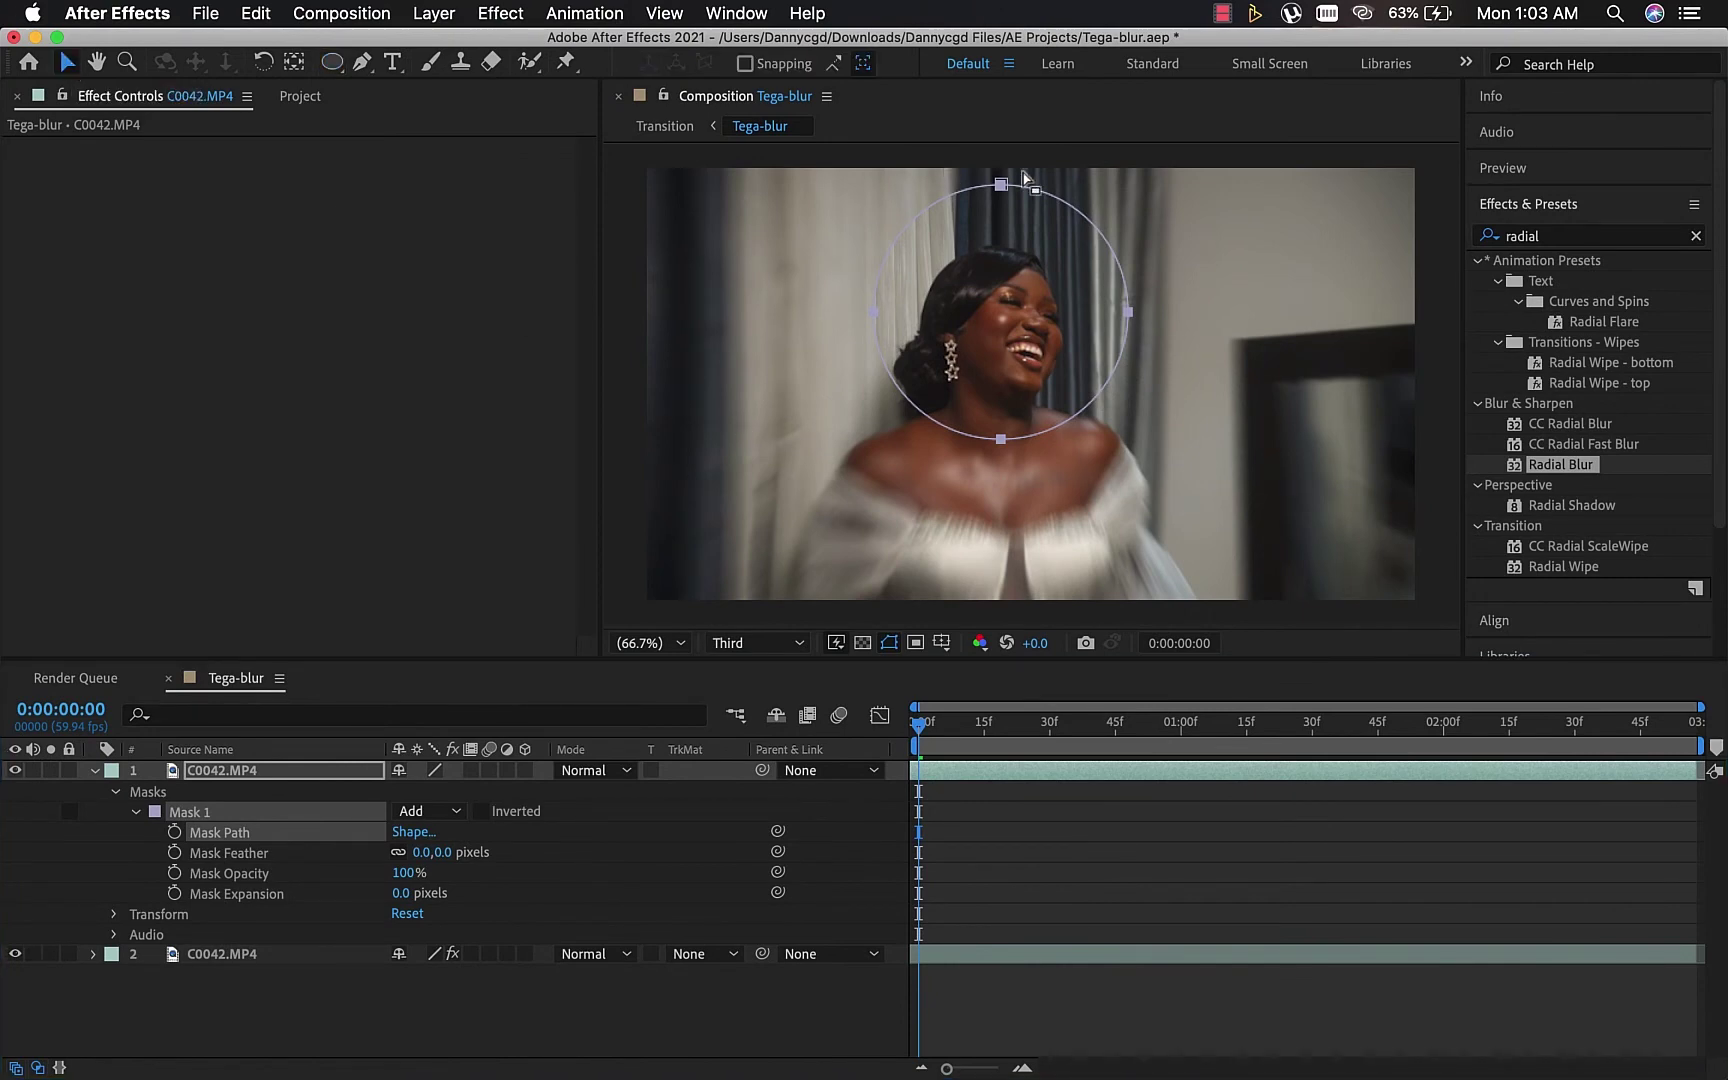
left_click_drag(1004, 184, 992, 227)
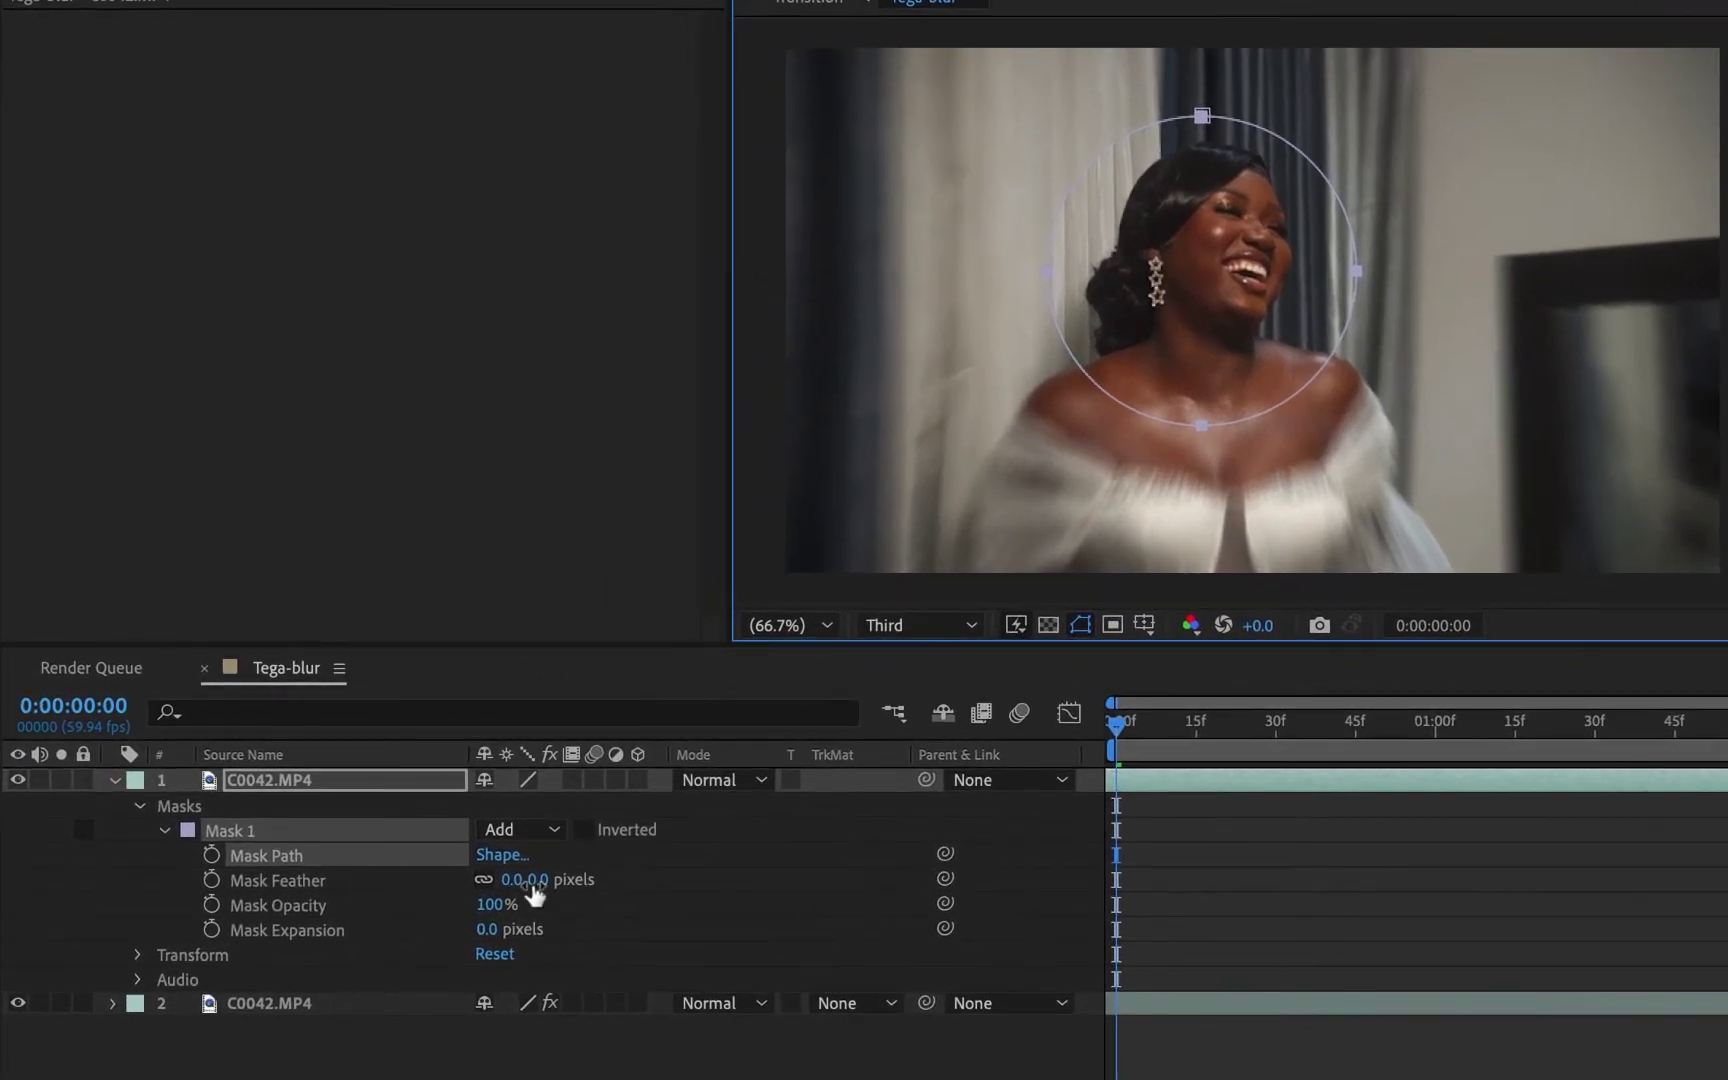
Set Mask 1's feather to 140 pixels and hide the mask outline in the viewer.
left_click(511, 880)
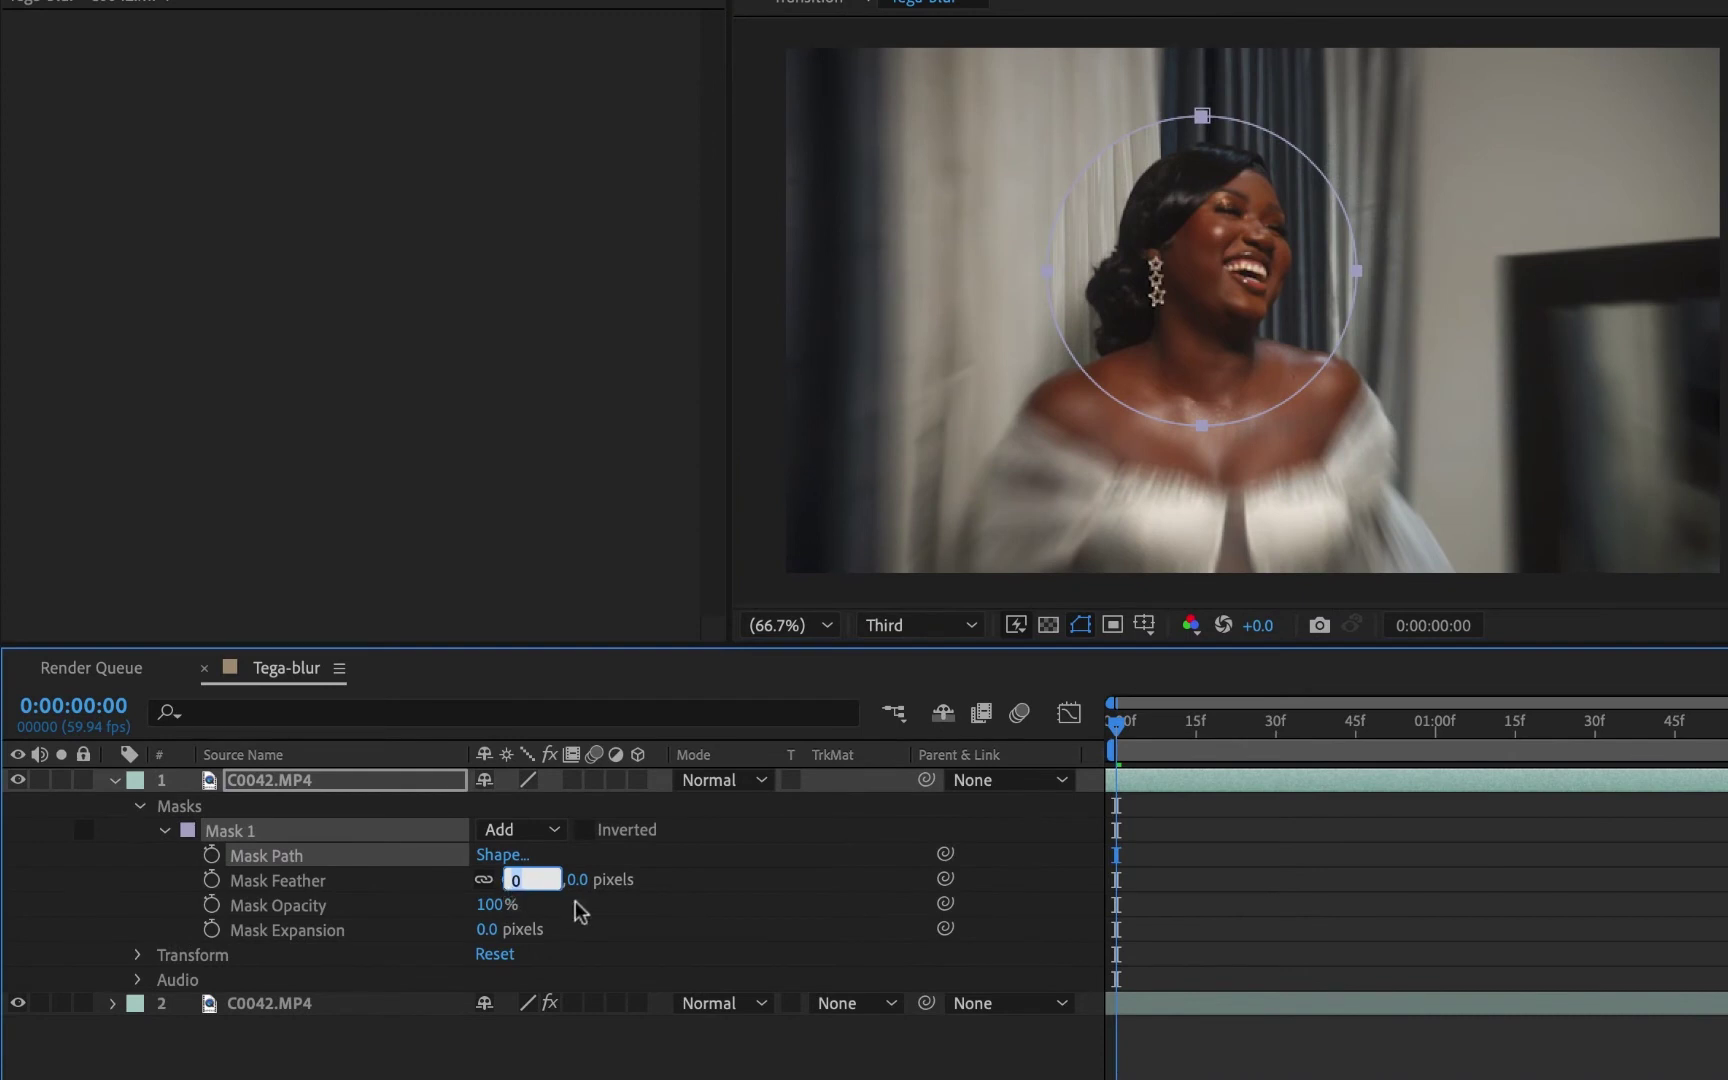
key("Return")
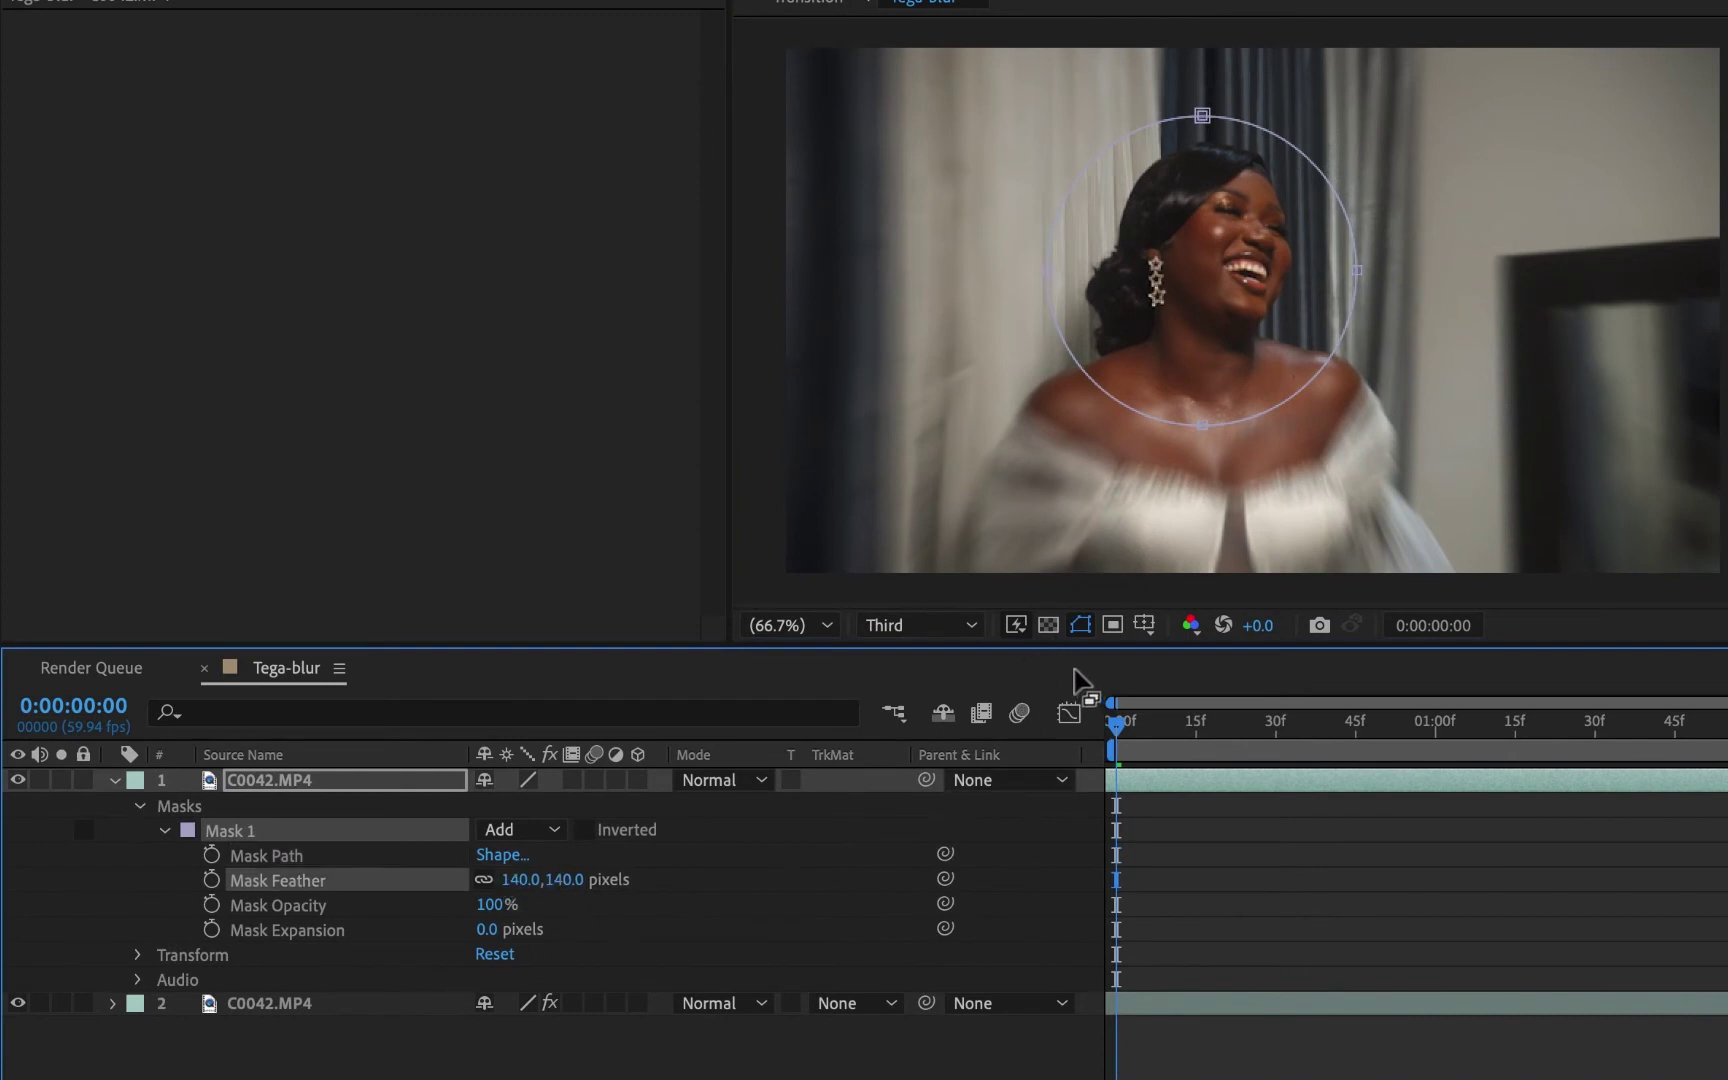
left_click(1078, 625)
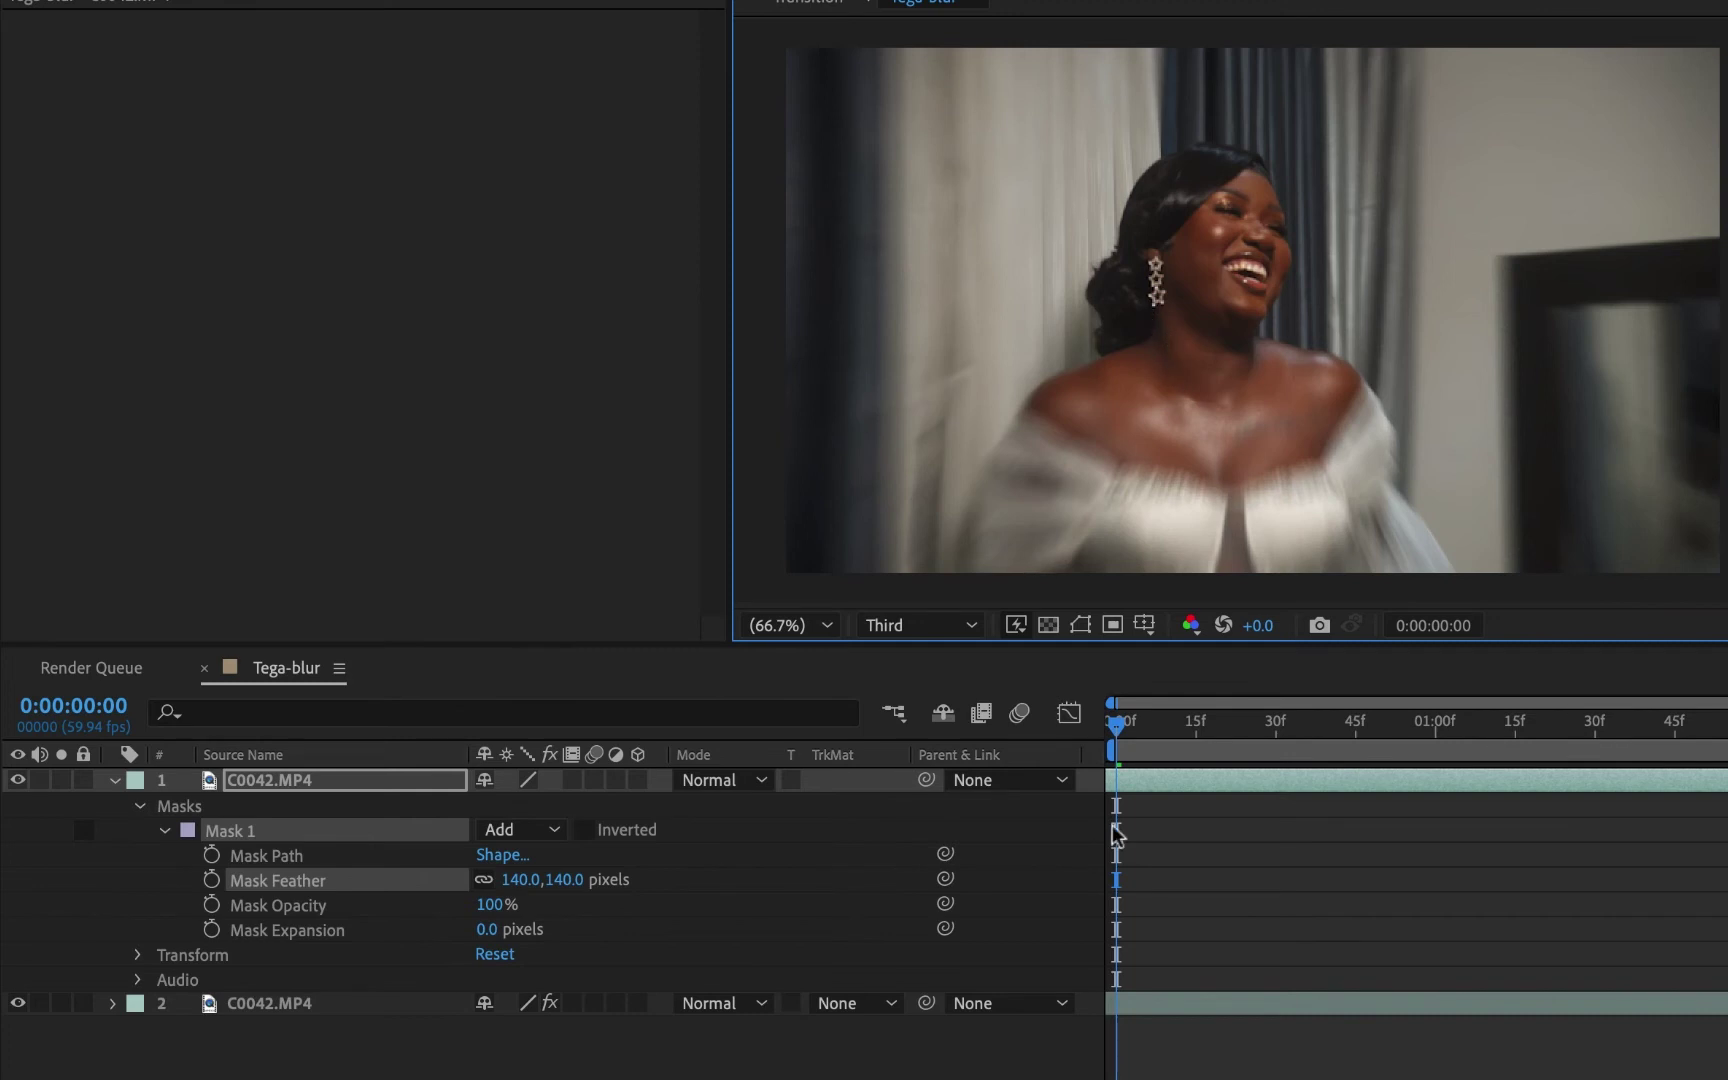
At the first frame, enable keyframing for Mask 1's Mask Path and check the Radial Blur Center keyframes on the lower layer.
left_click(1117, 733)
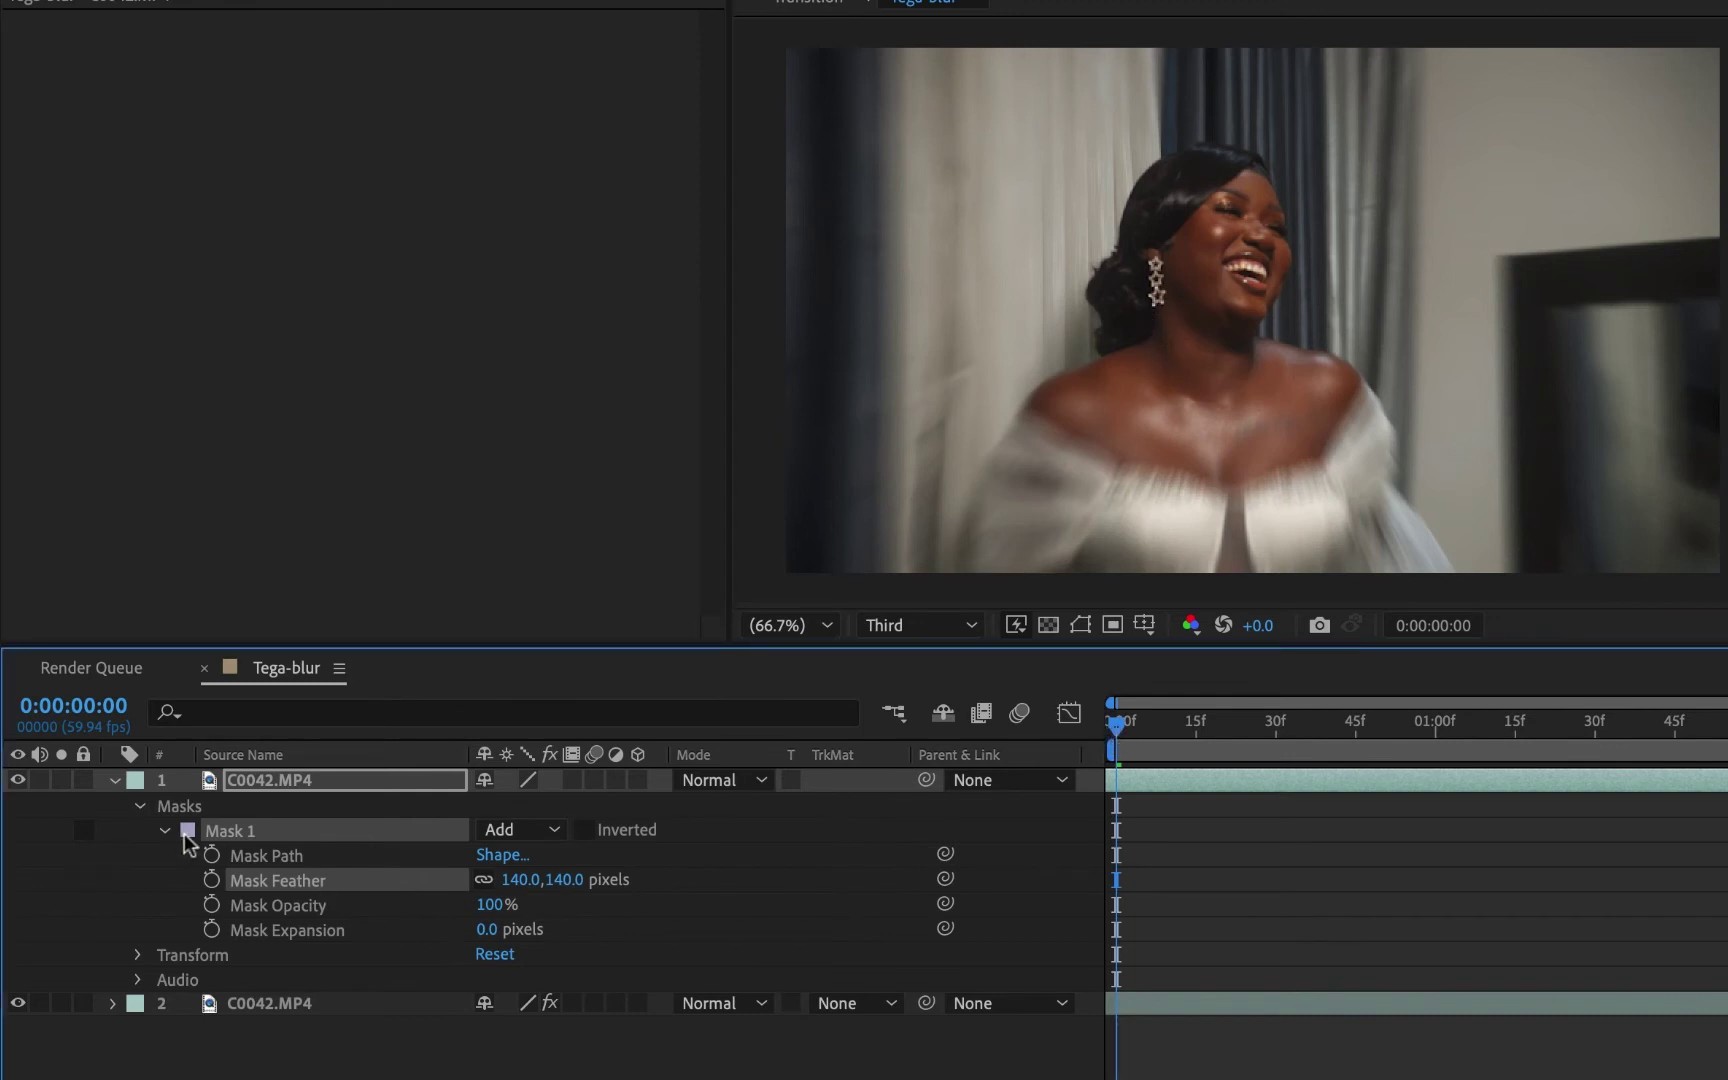
left_click(281, 862)
left_click(211, 857)
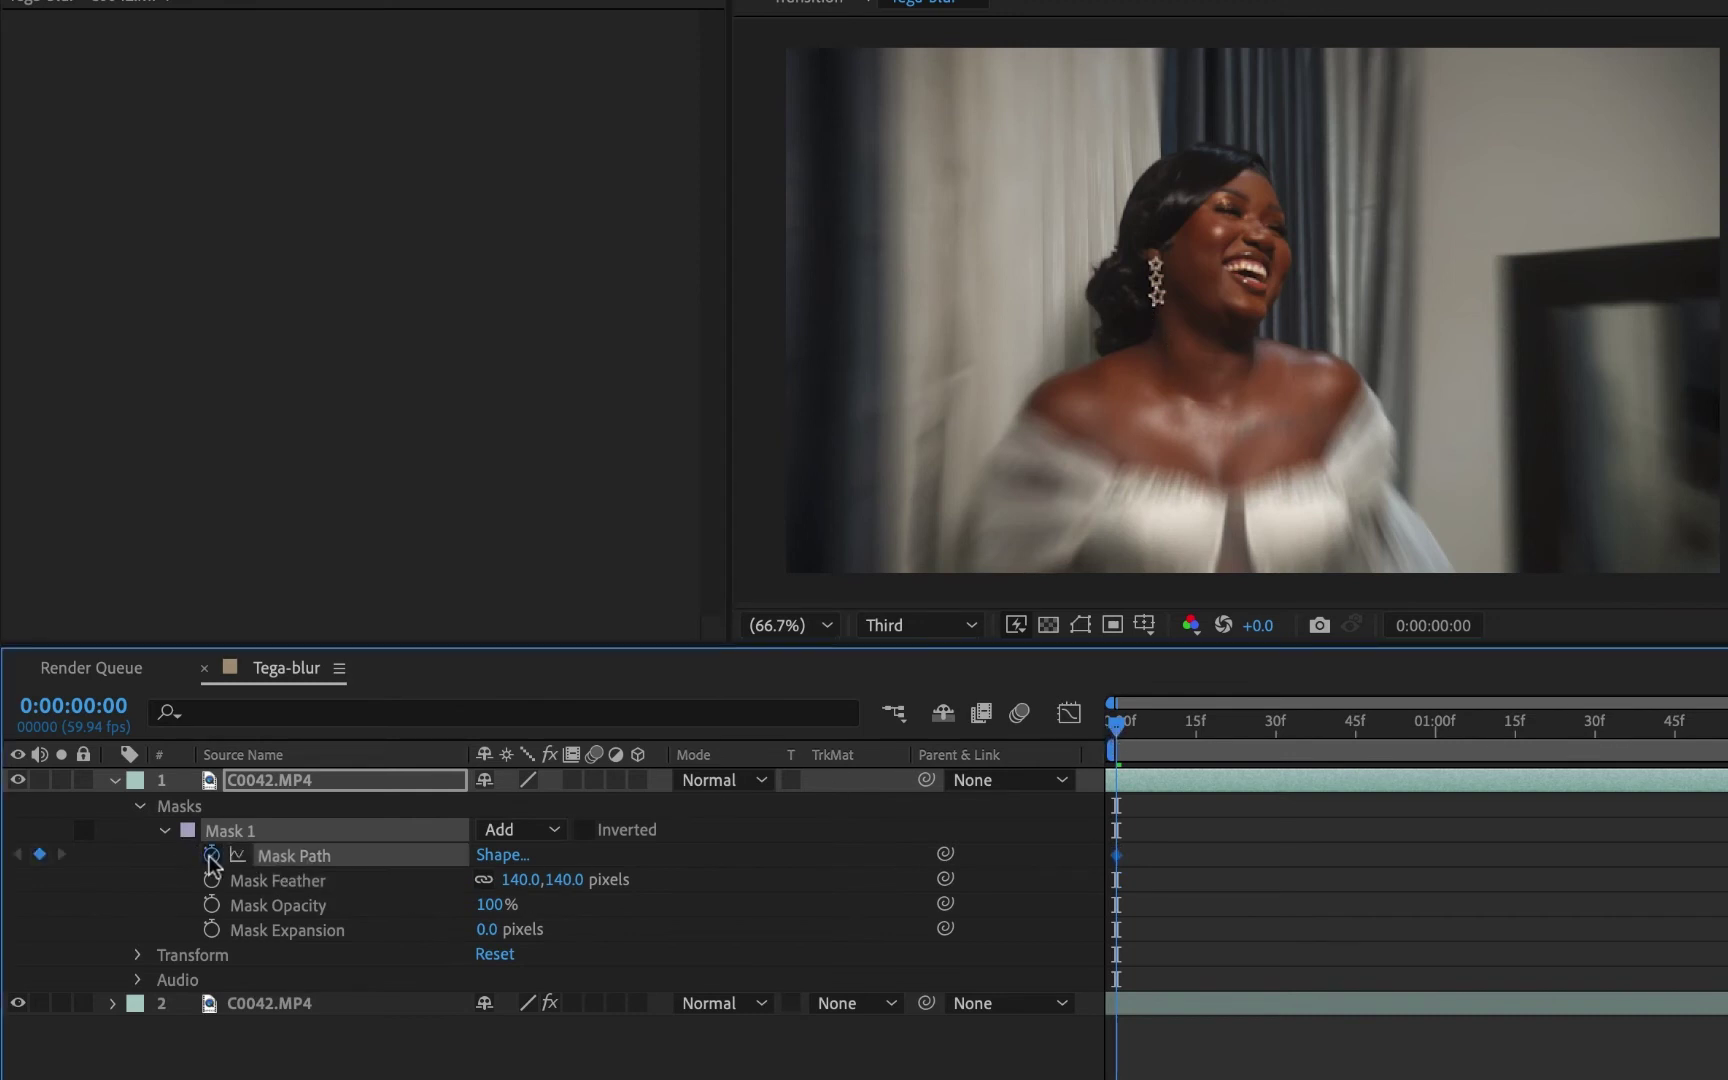
left_click(111, 1004)
scroll(215, 927, "down", 3)
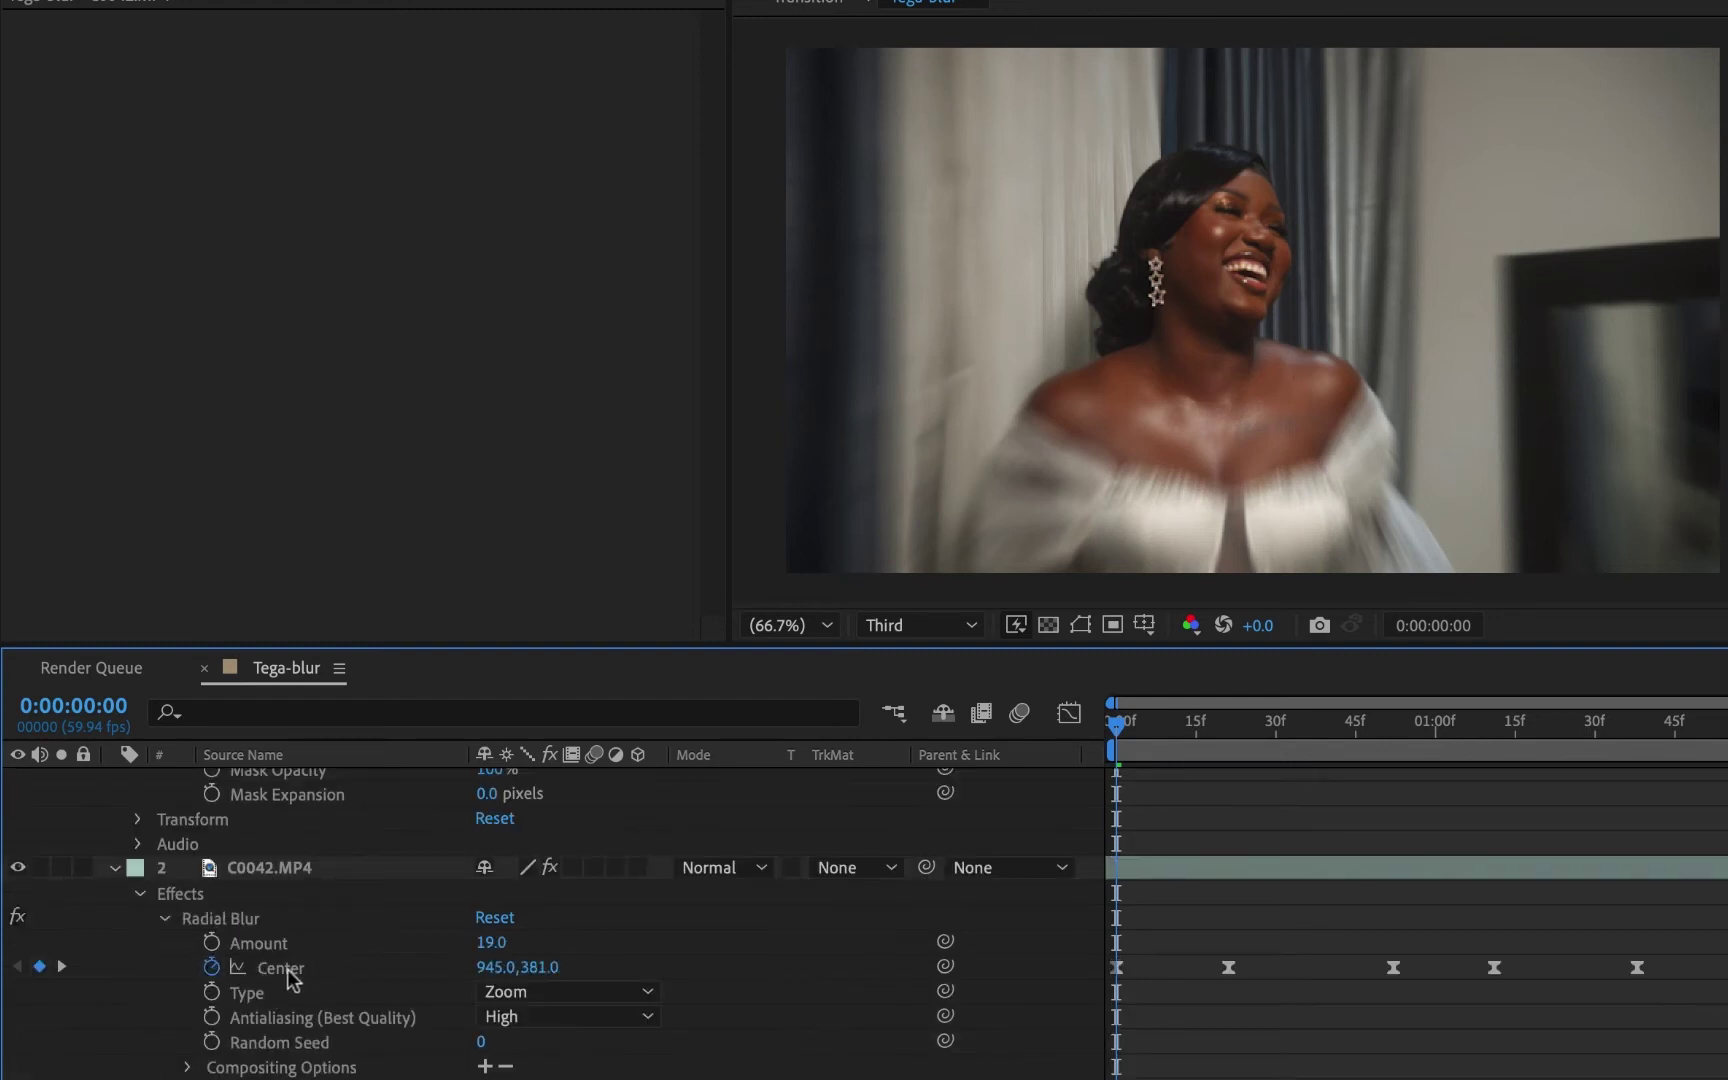
left_click(115, 868)
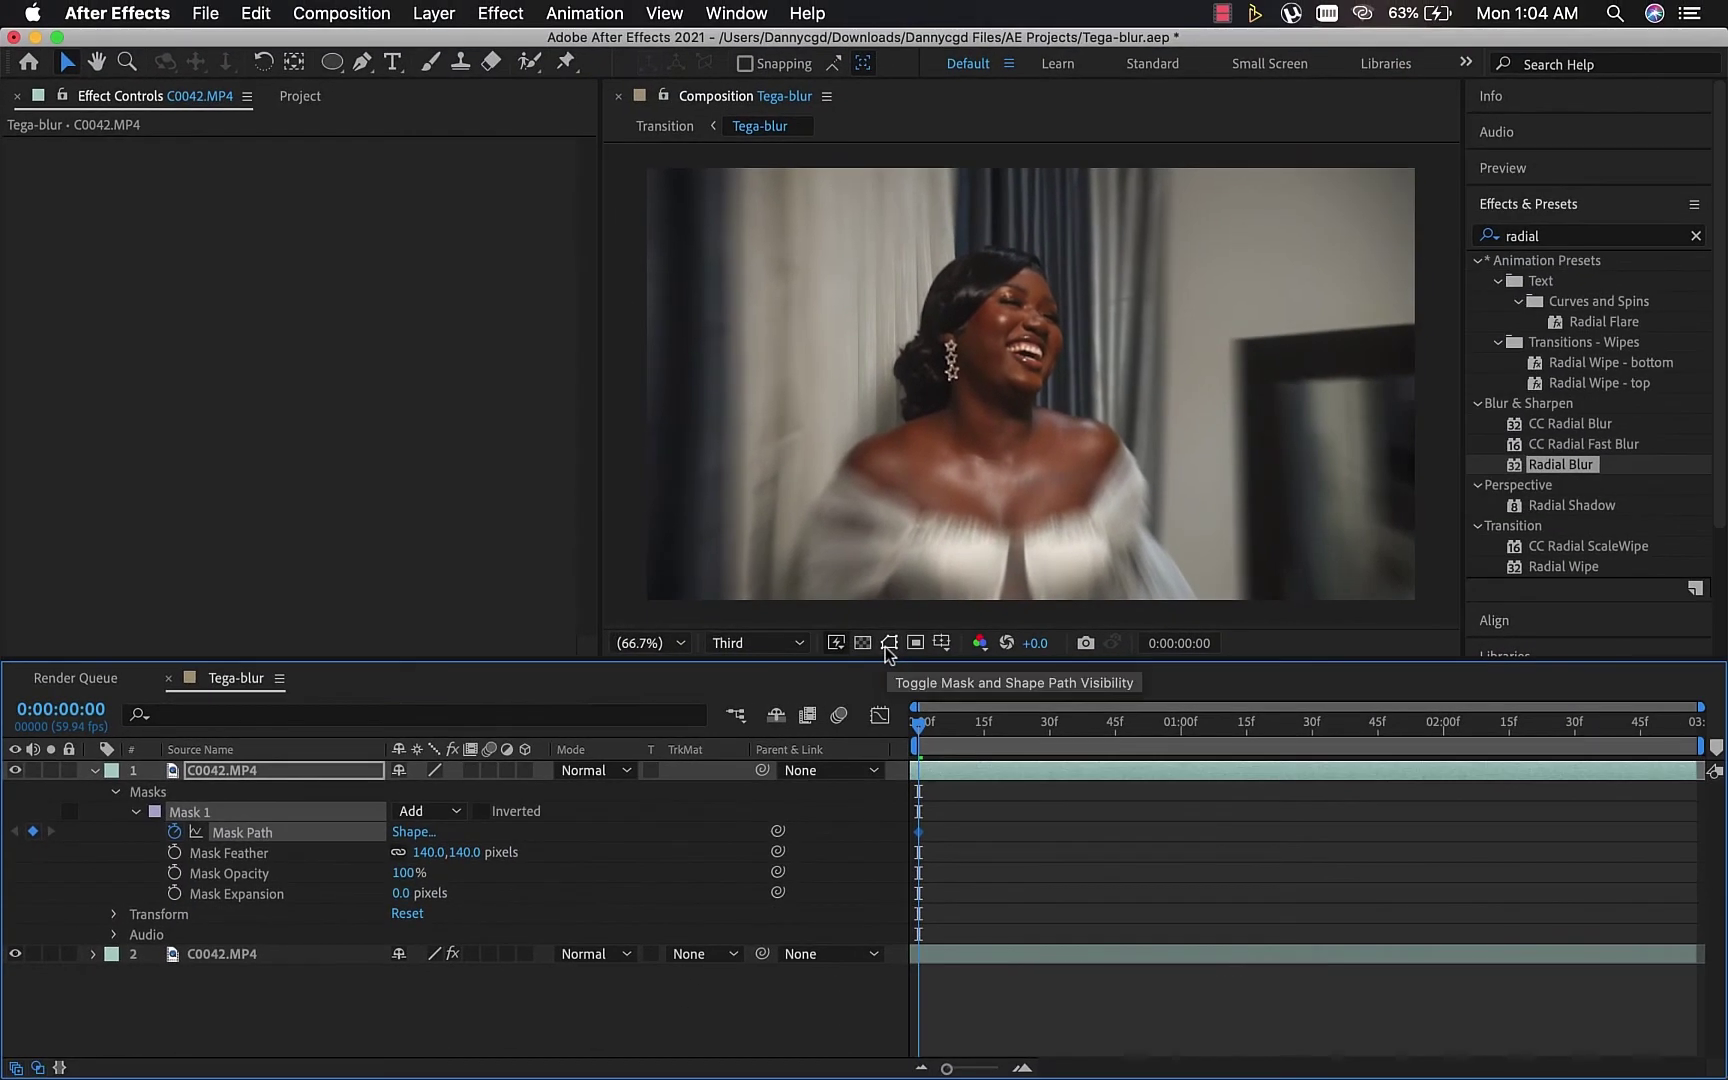
Show the mask outline and reposition the mask over the face at 0:00:00:16, 0:00:00:43, 0:00:01:25, 0:00:02:17 and near the clip's end.
left_click(1080, 628)
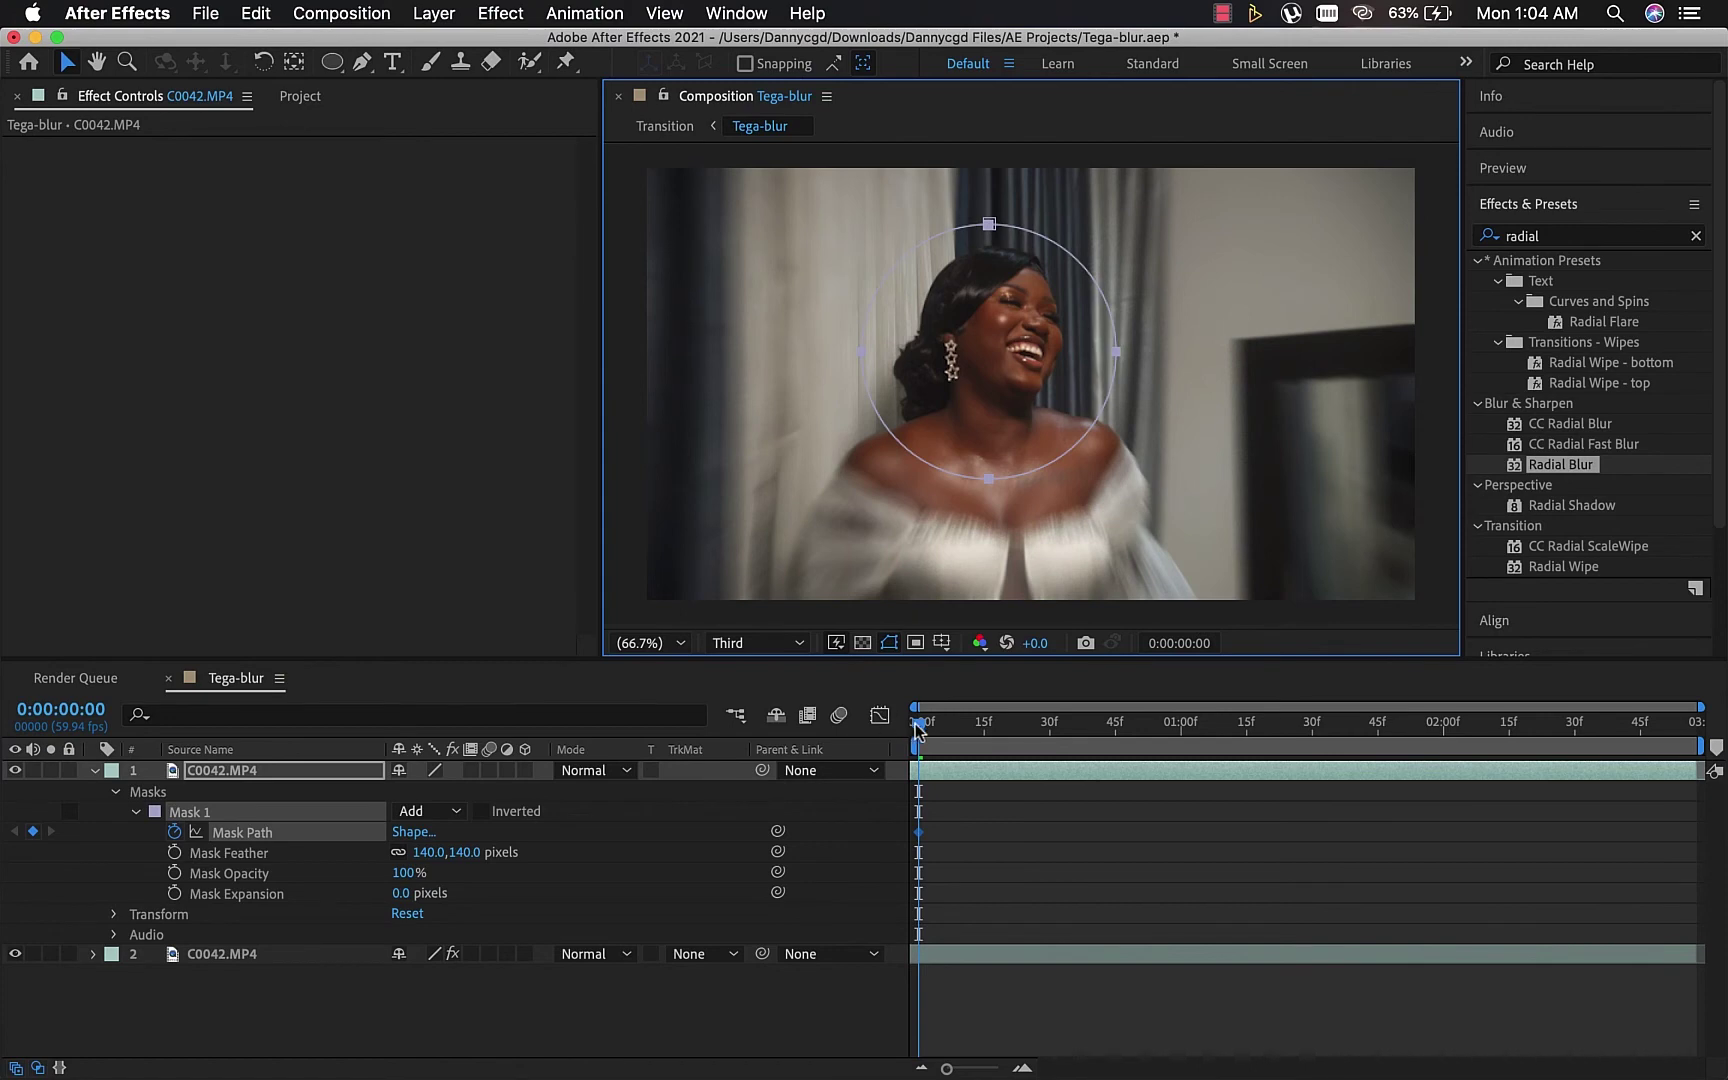
left_click_drag(918, 728, 988, 728)
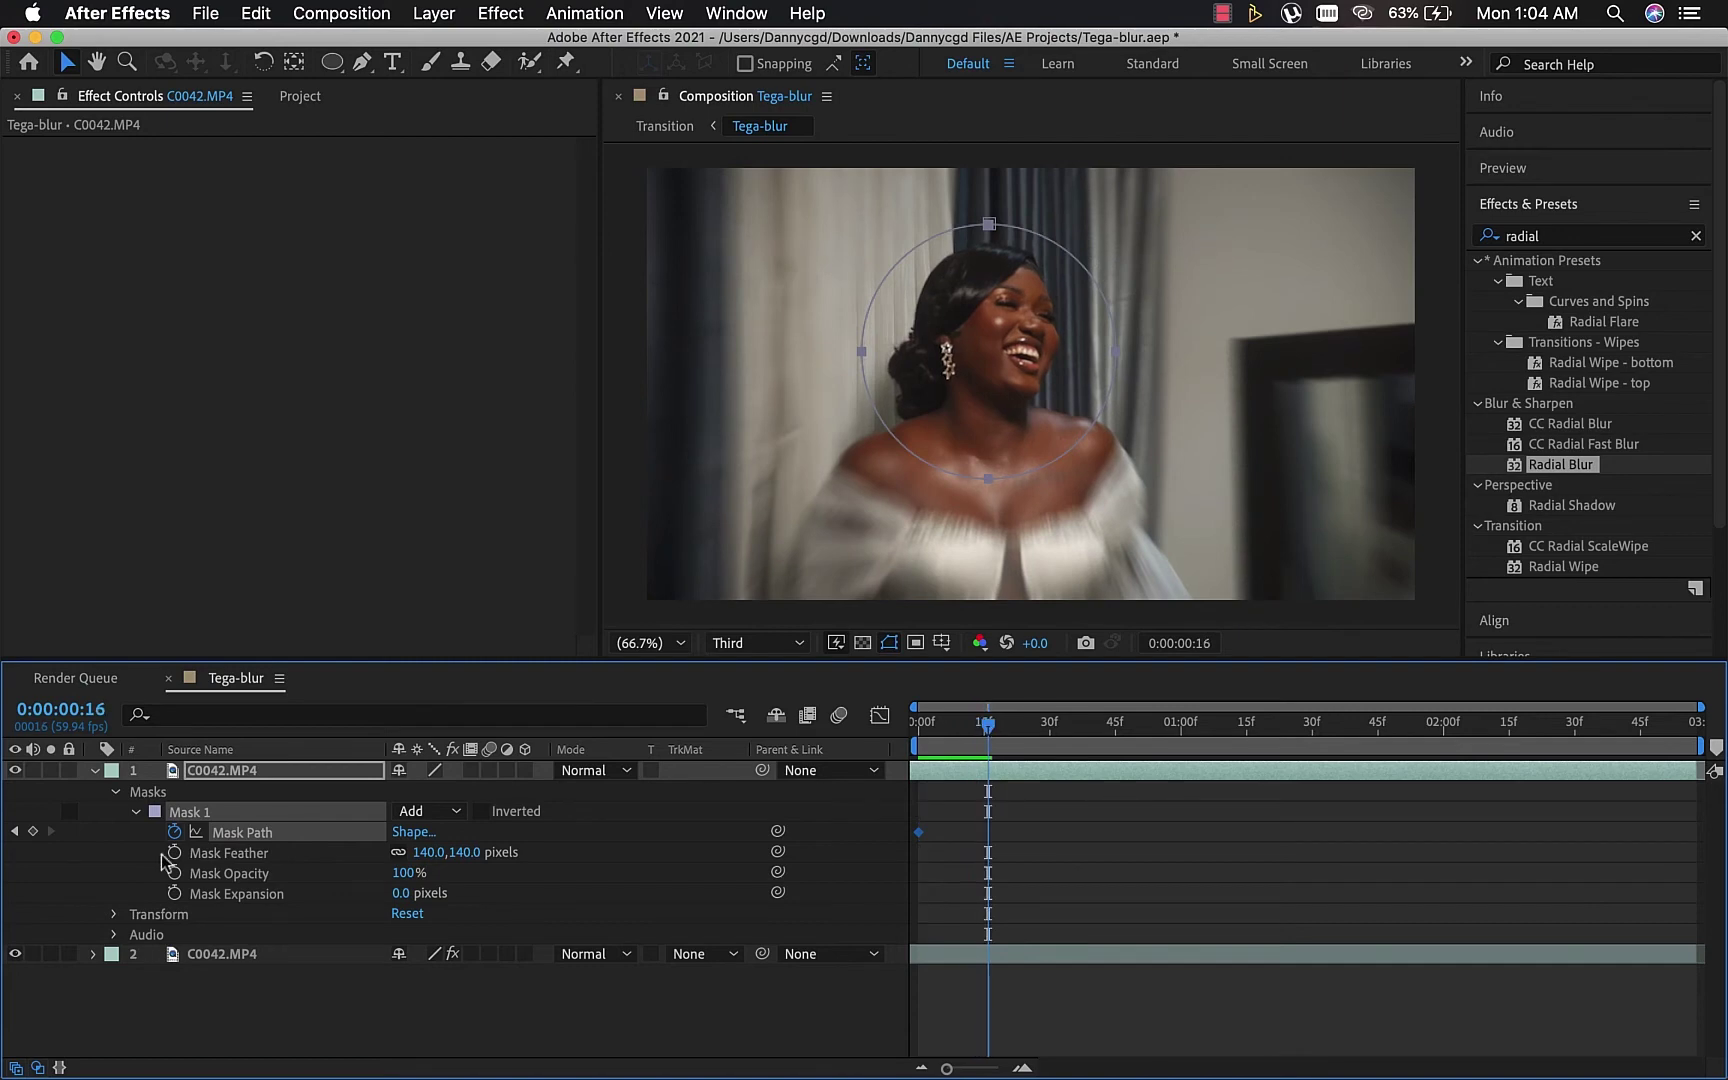
left_click_drag(988, 226, 973, 213)
left_click_drag(988, 726, 1107, 727)
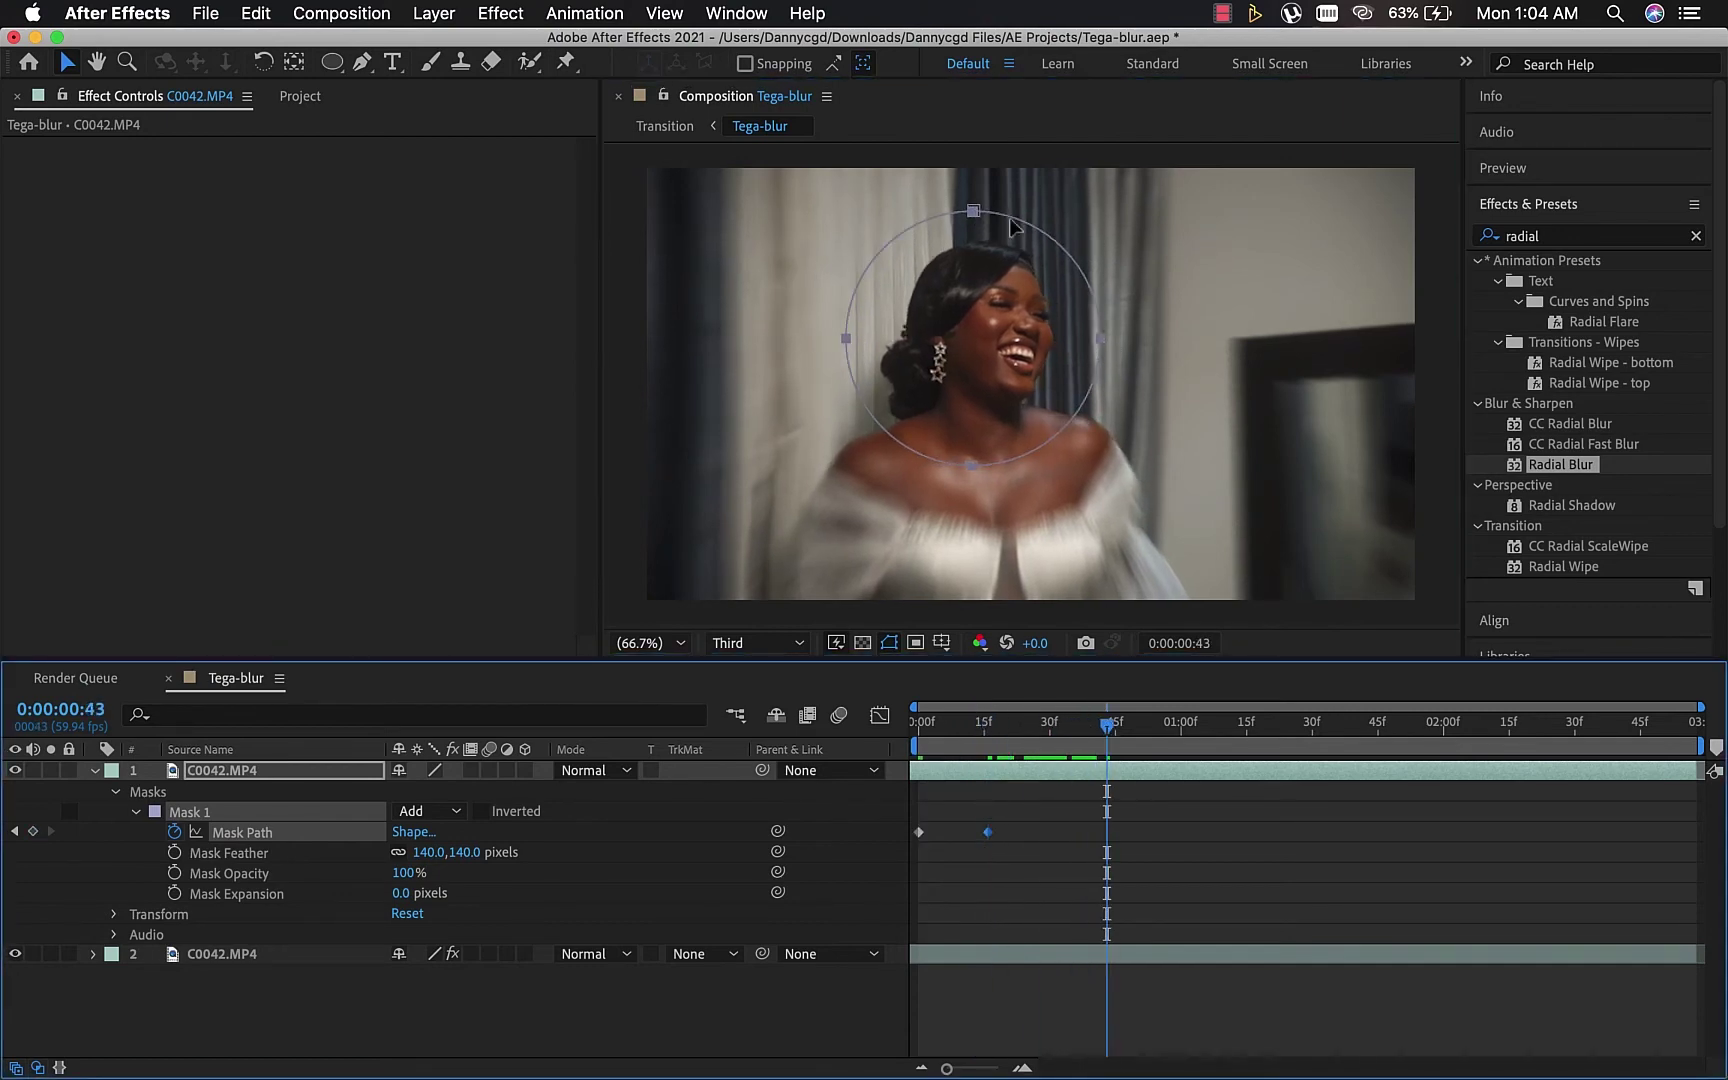
left_click_drag(974, 215, 970, 218)
left_click_drag(1110, 727, 1292, 727)
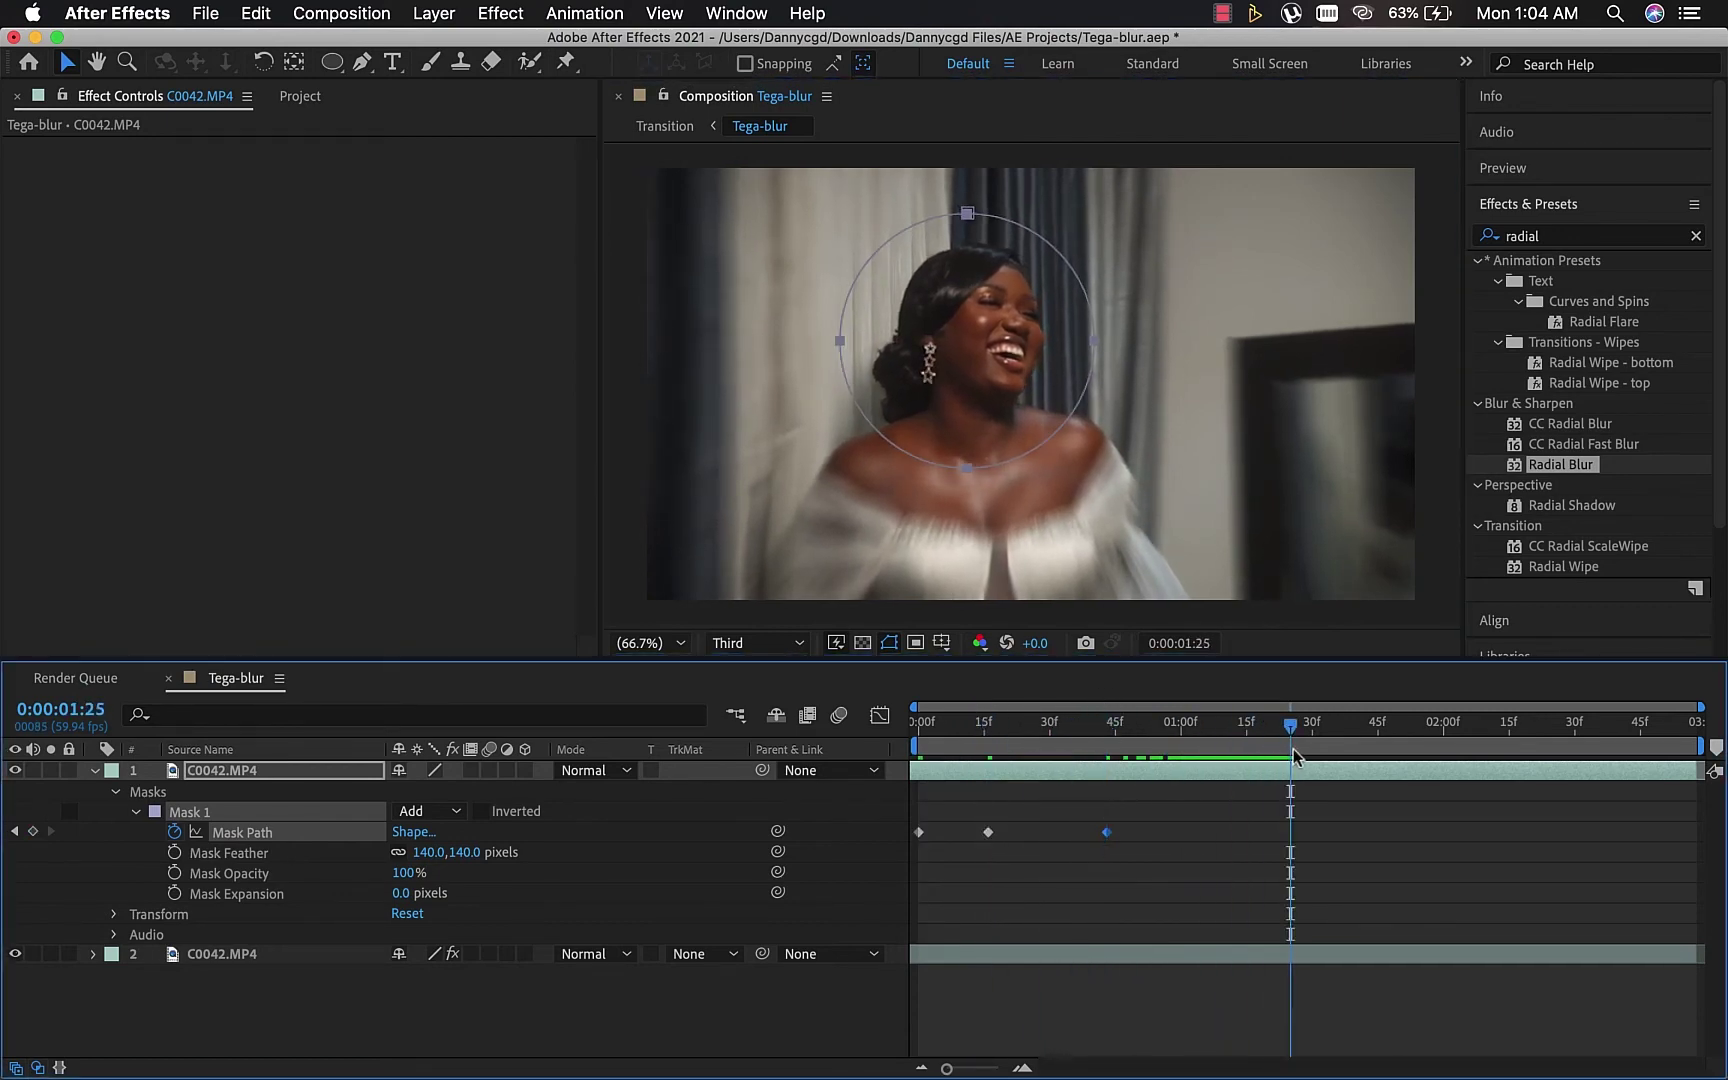
left_click_drag(968, 216, 963, 211)
left_click_drag(1300, 728, 1518, 728)
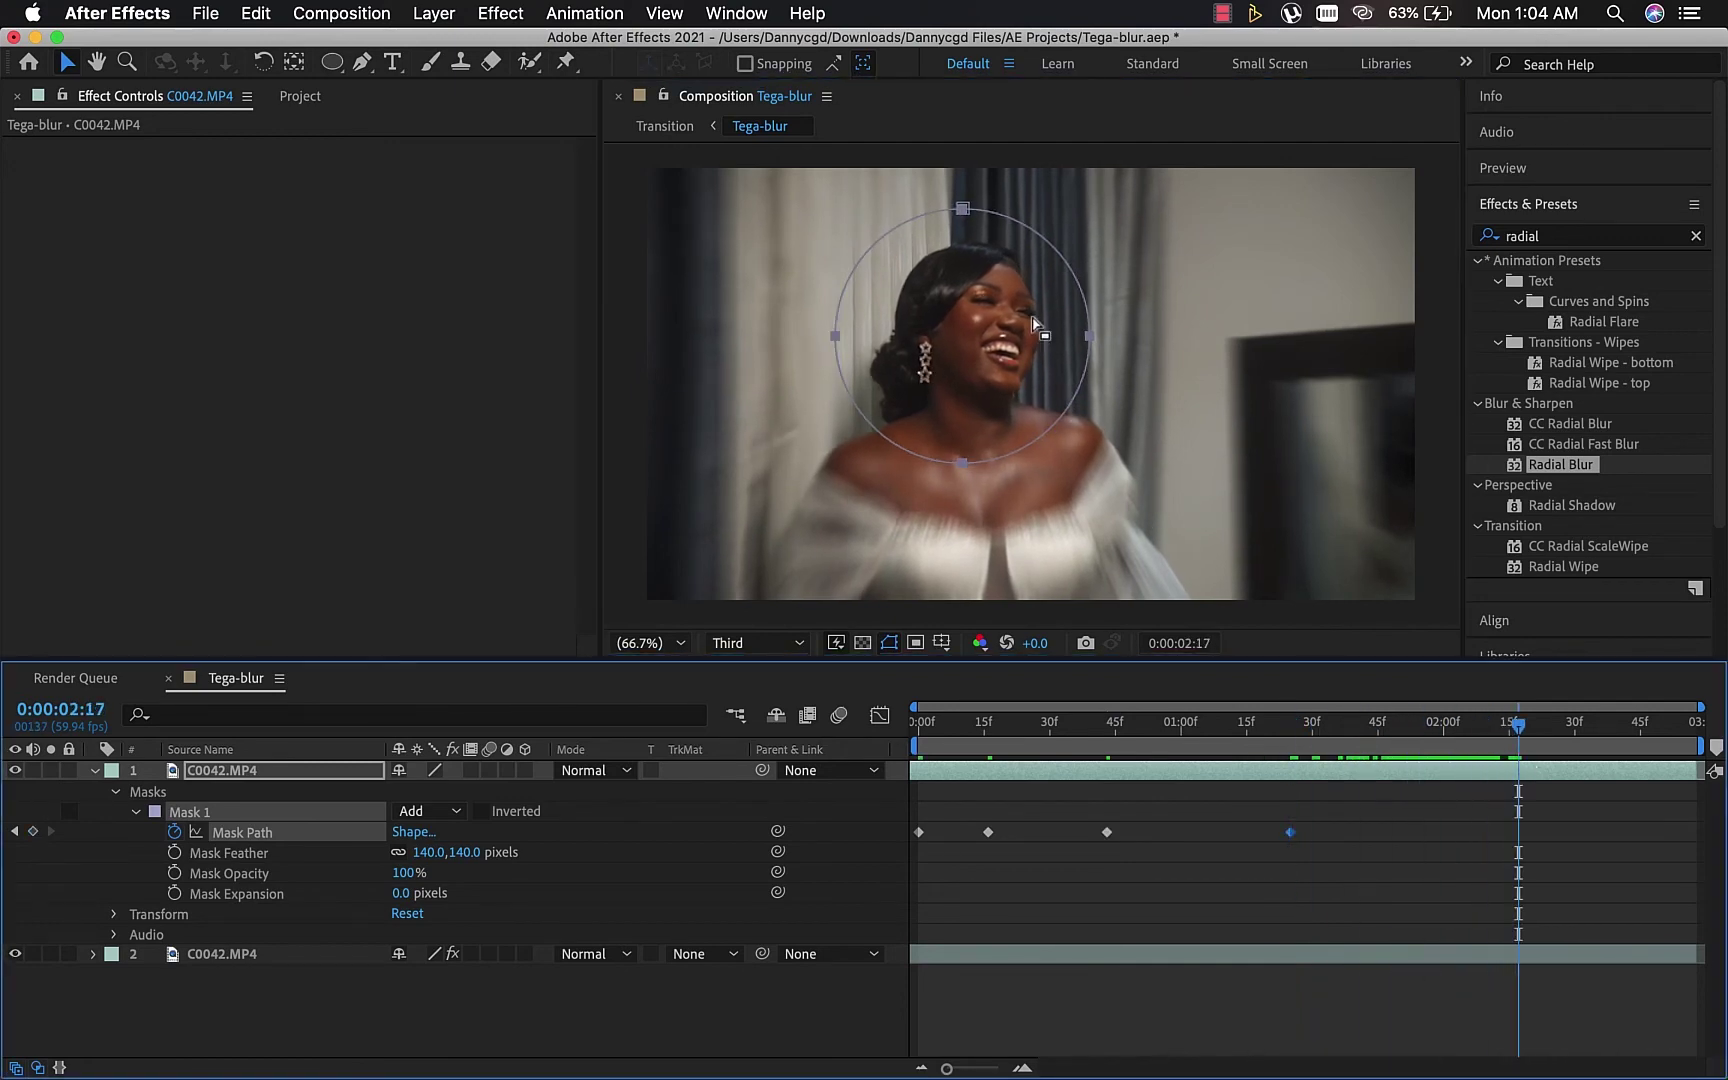
left_click_drag(964, 210, 962, 212)
left_click_drag(1569, 728, 1662, 728)
left_click_drag(962, 212, 961, 211)
left_click_drag(1635, 728, 1695, 728)
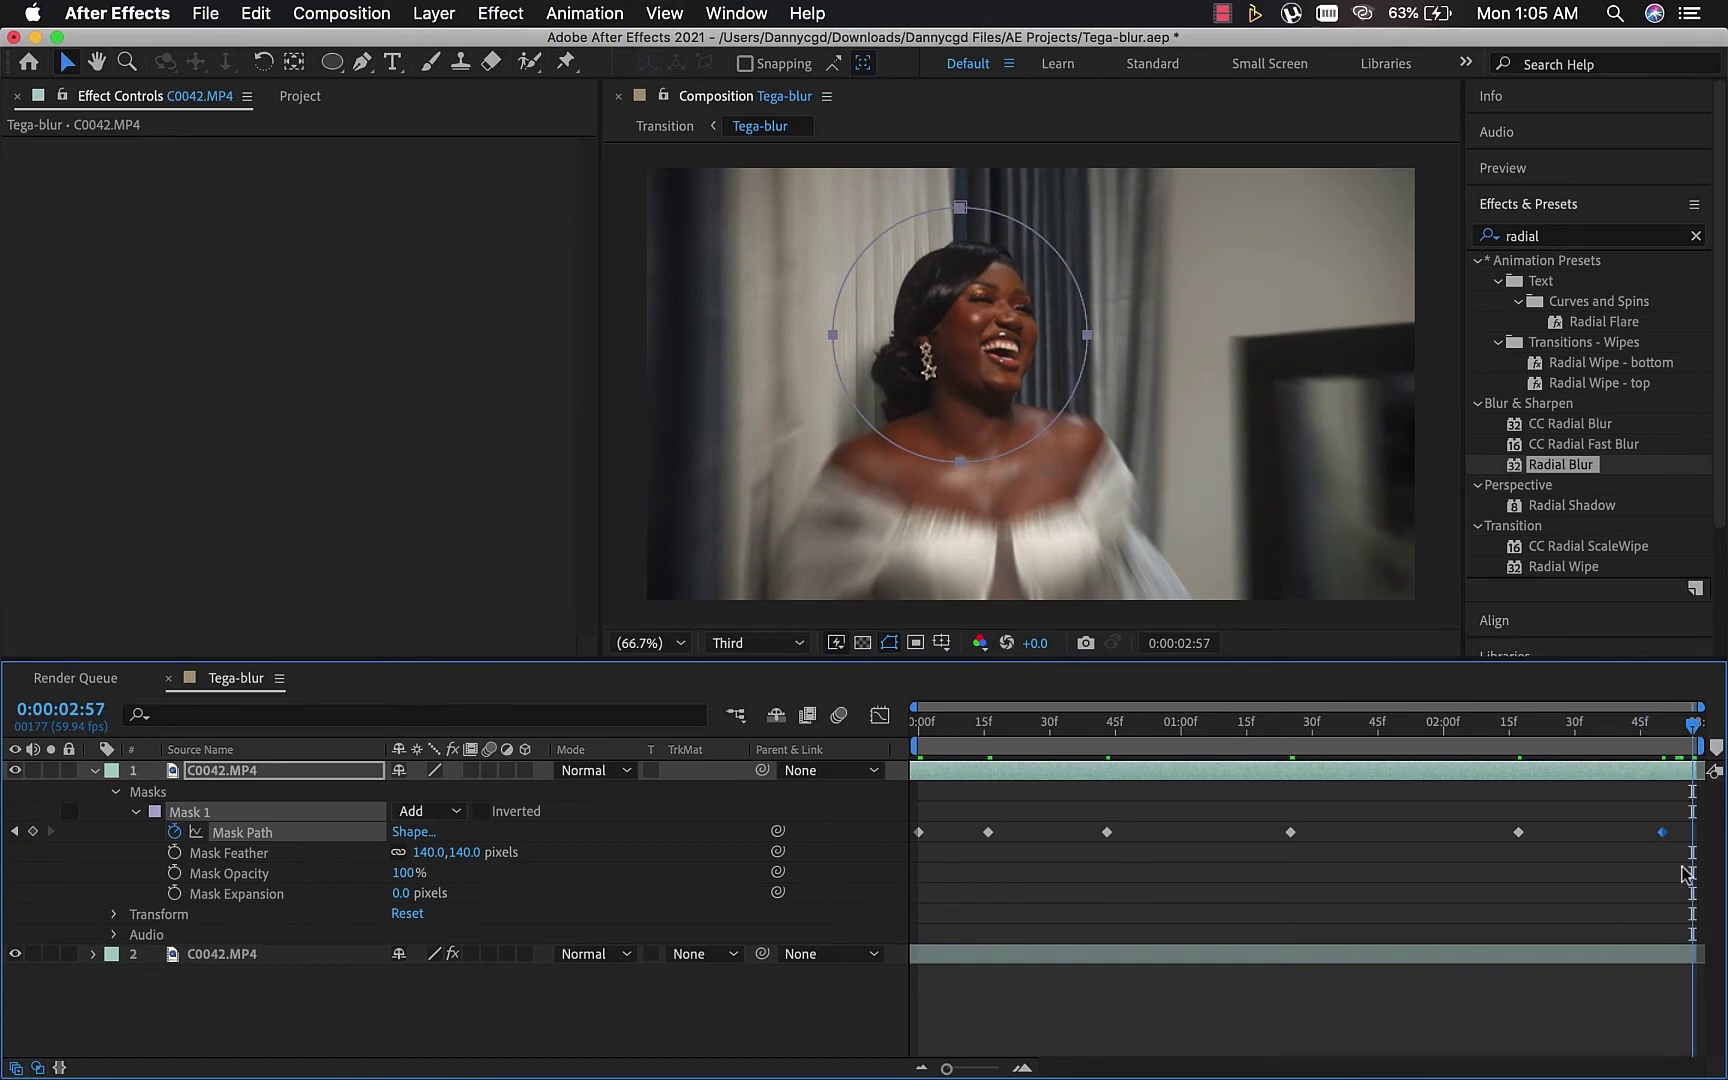
Apply Easy Ease to all Mask Path keyframes and collapse the upper layer.
left_click_drag(1684, 866, 913, 812)
right_click(1110, 833)
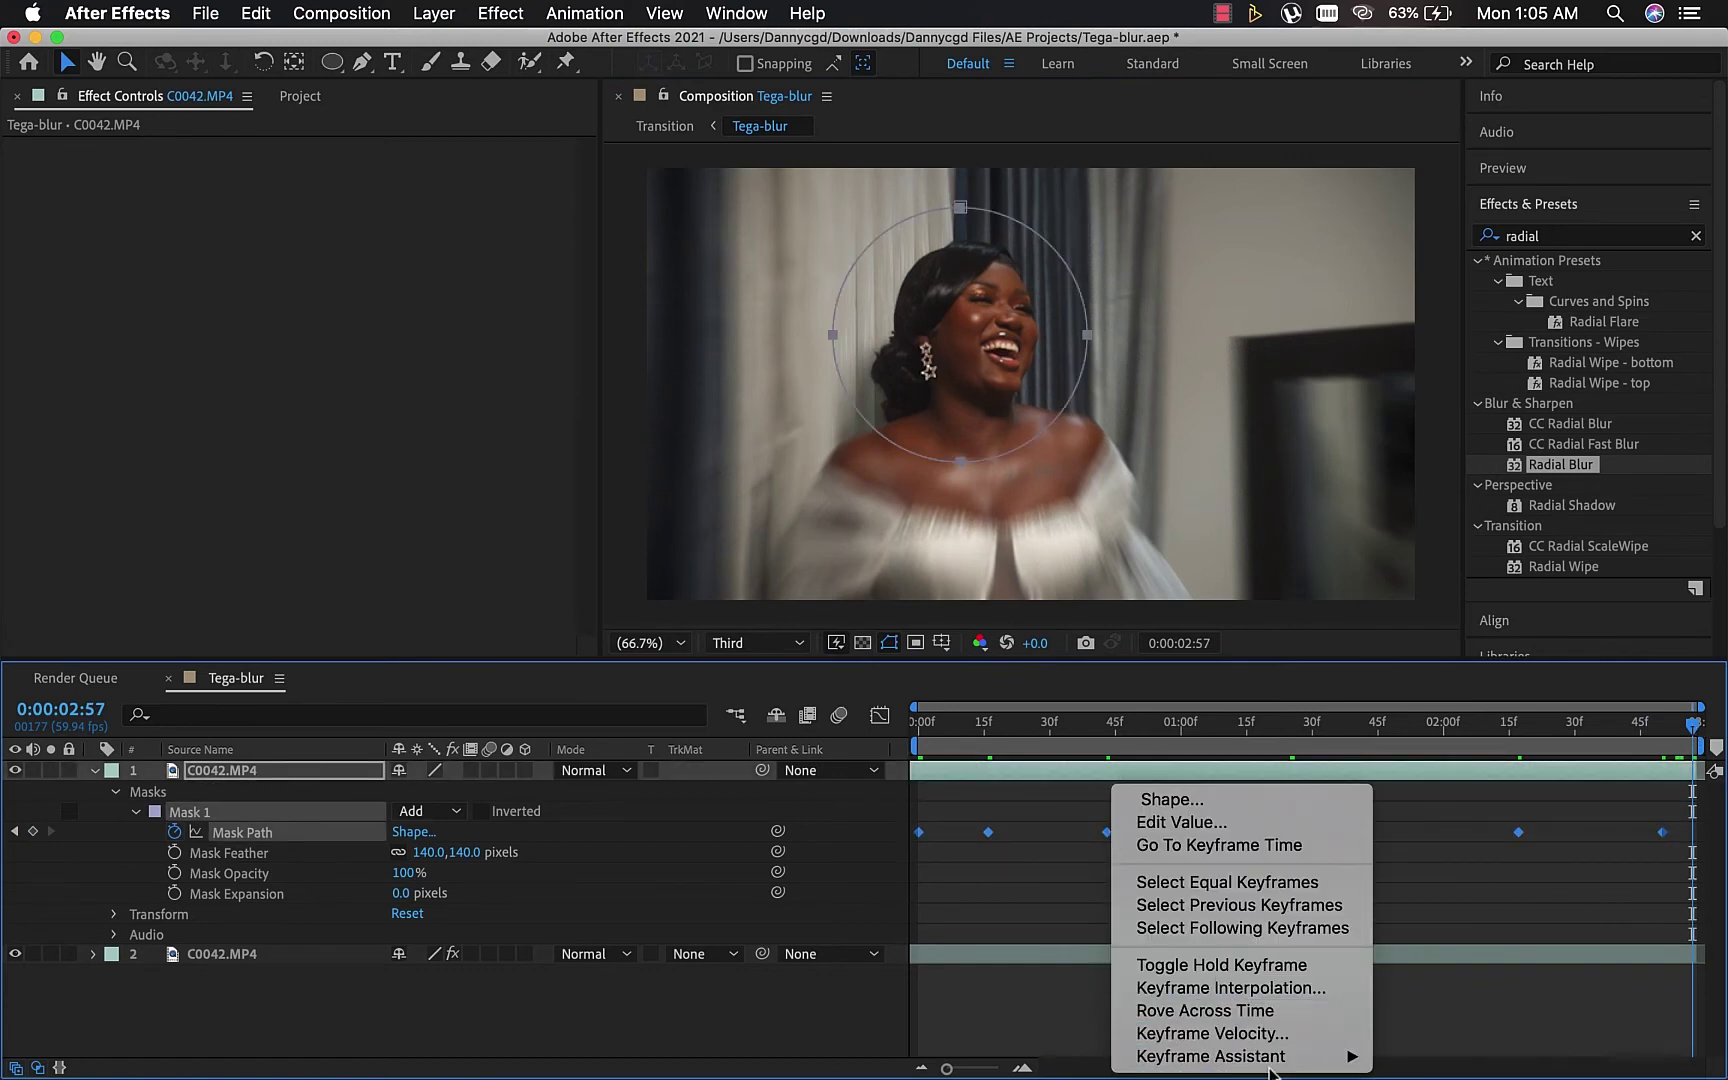
mouse_move(1270, 1064)
left_click(1456, 924)
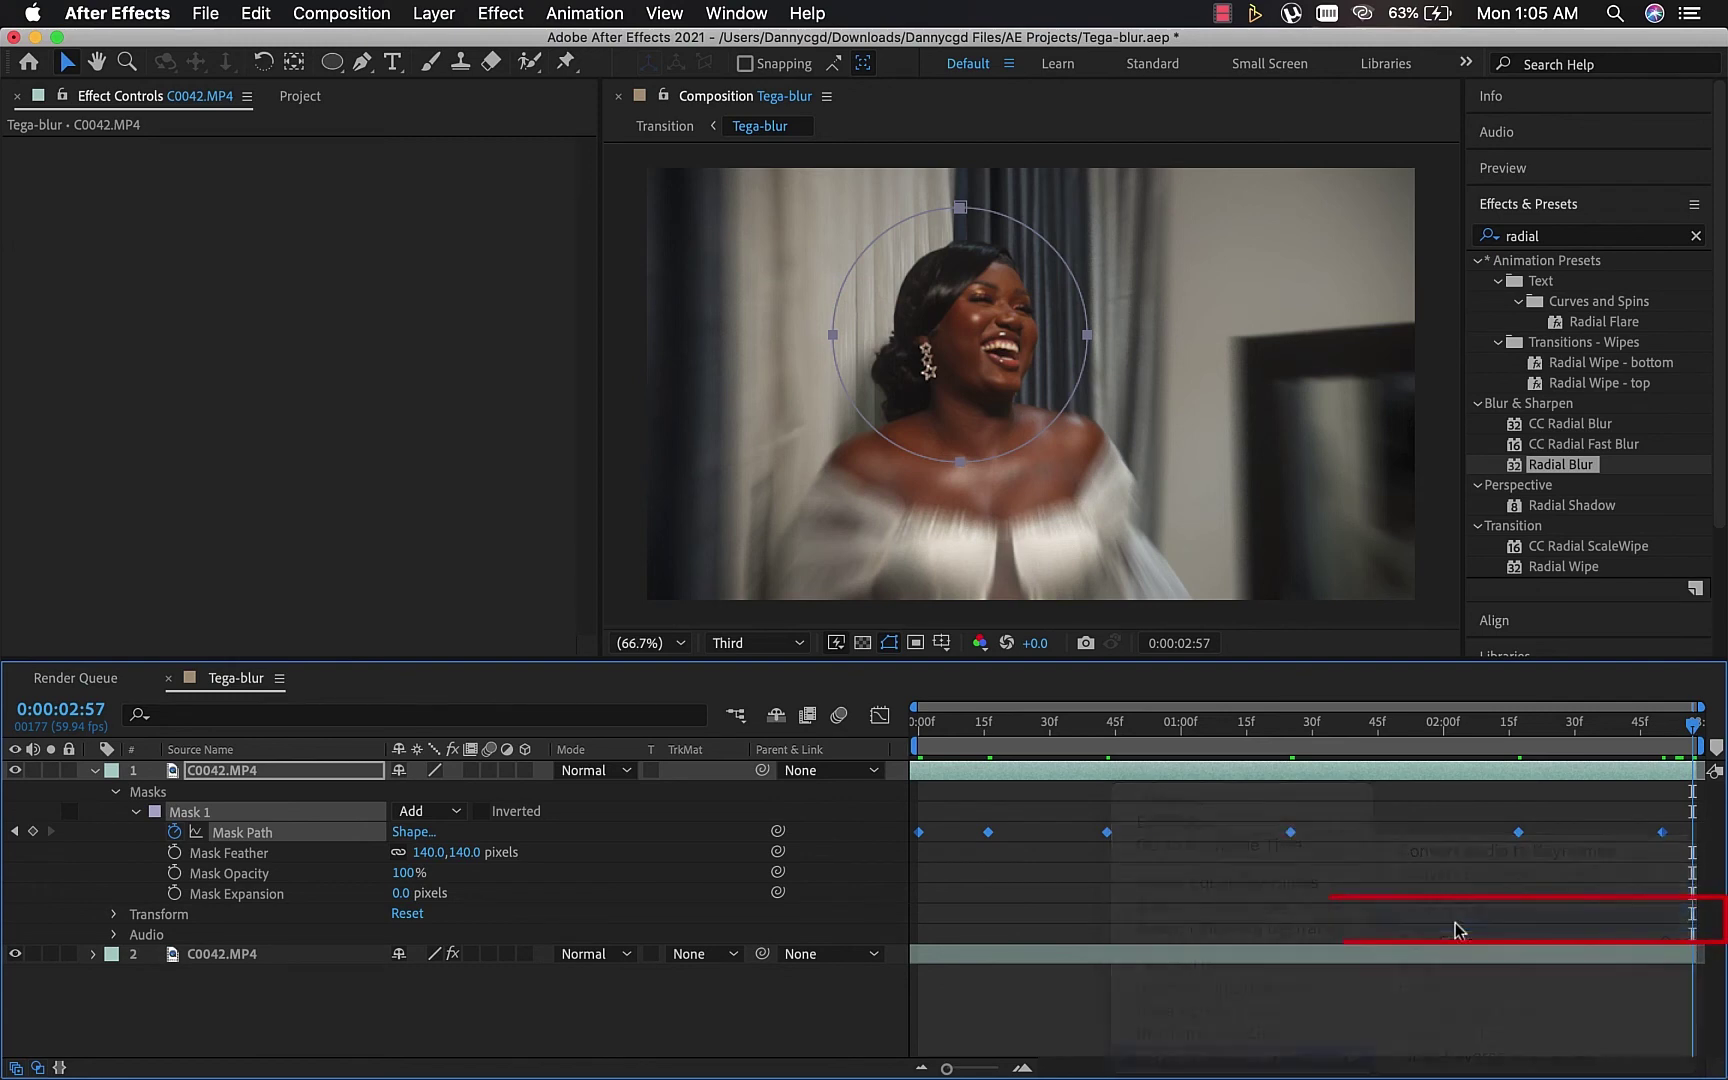
left_click(1262, 900)
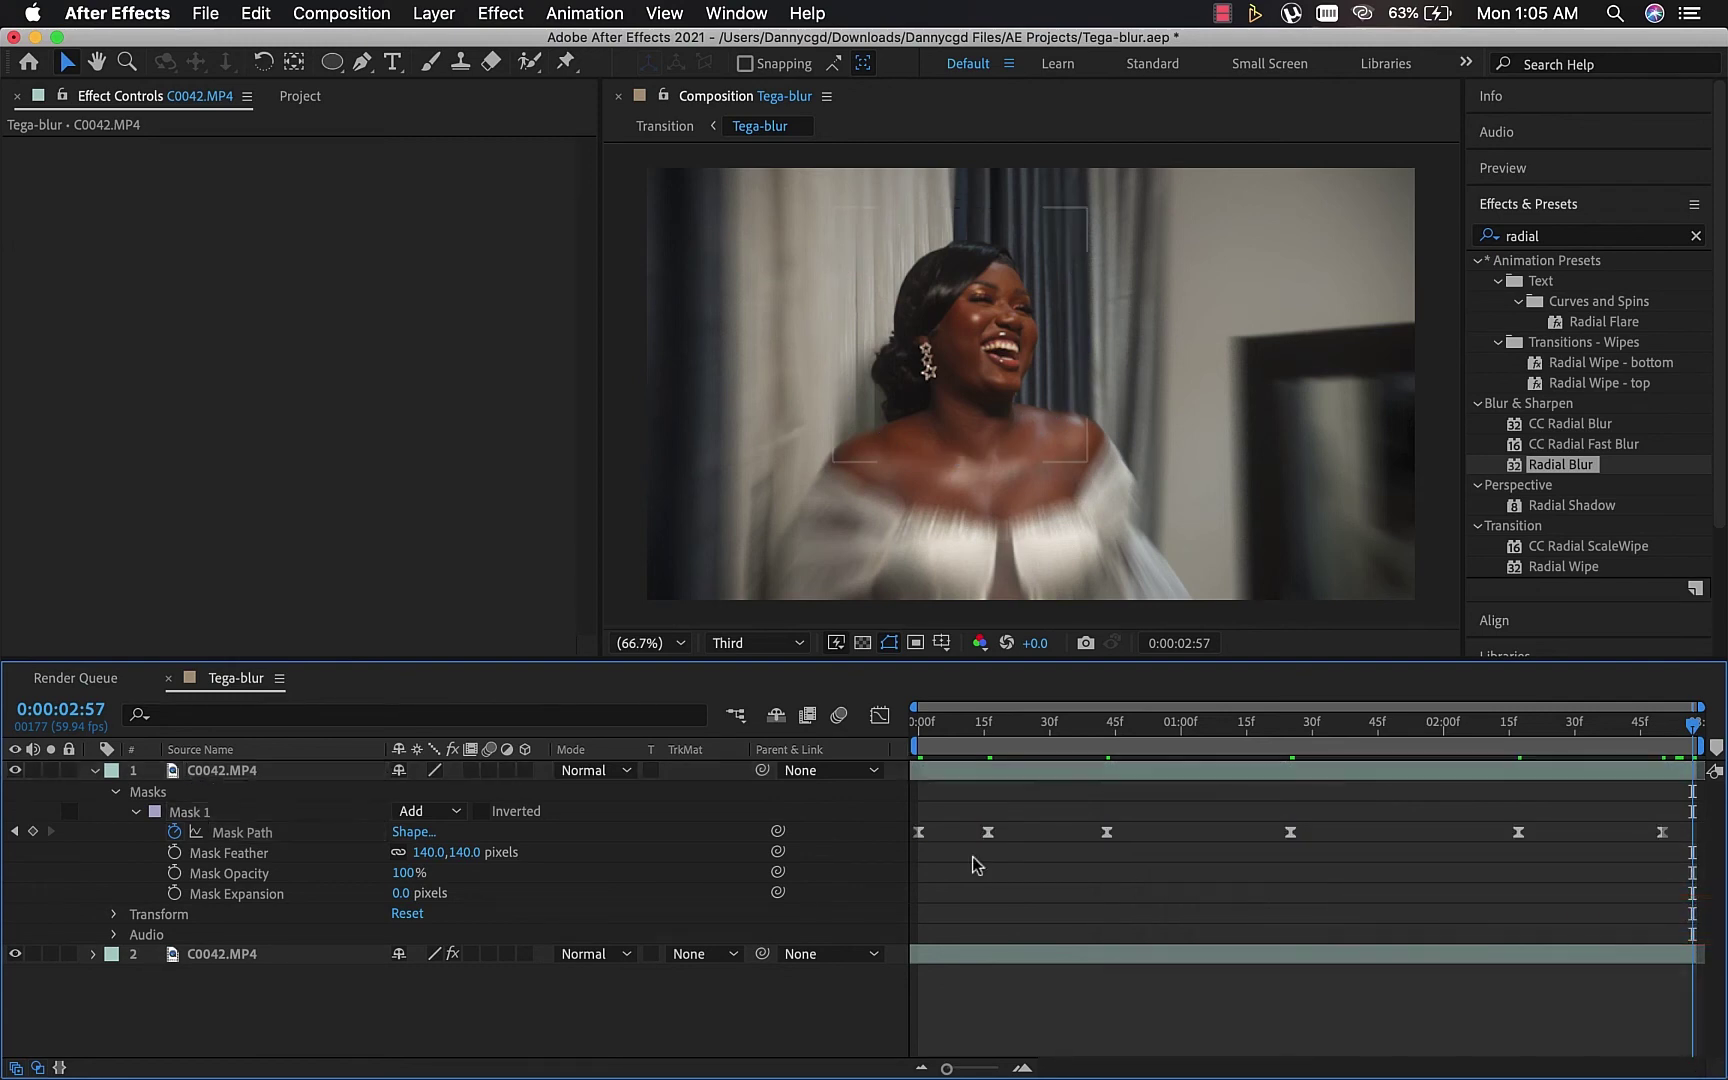
left_click(95, 771)
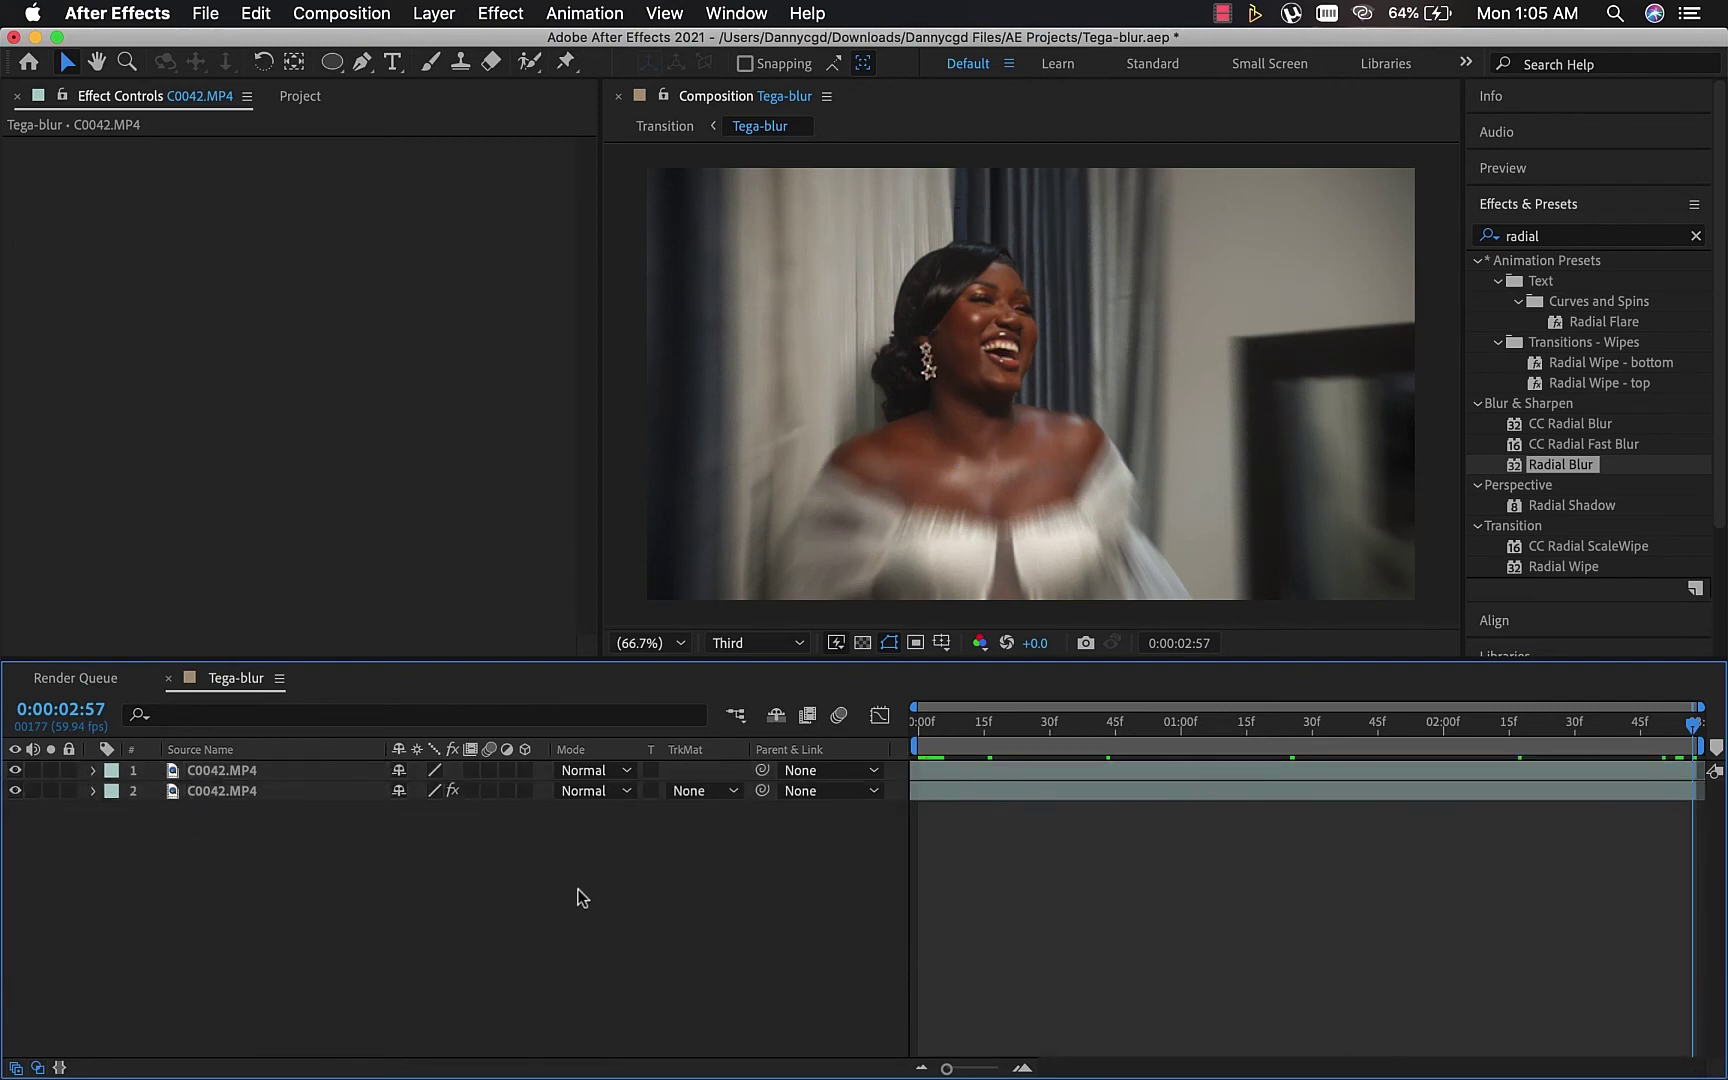
Play back the masked zoom blur, set the preview resolution to Half and play it back again.
key("space")
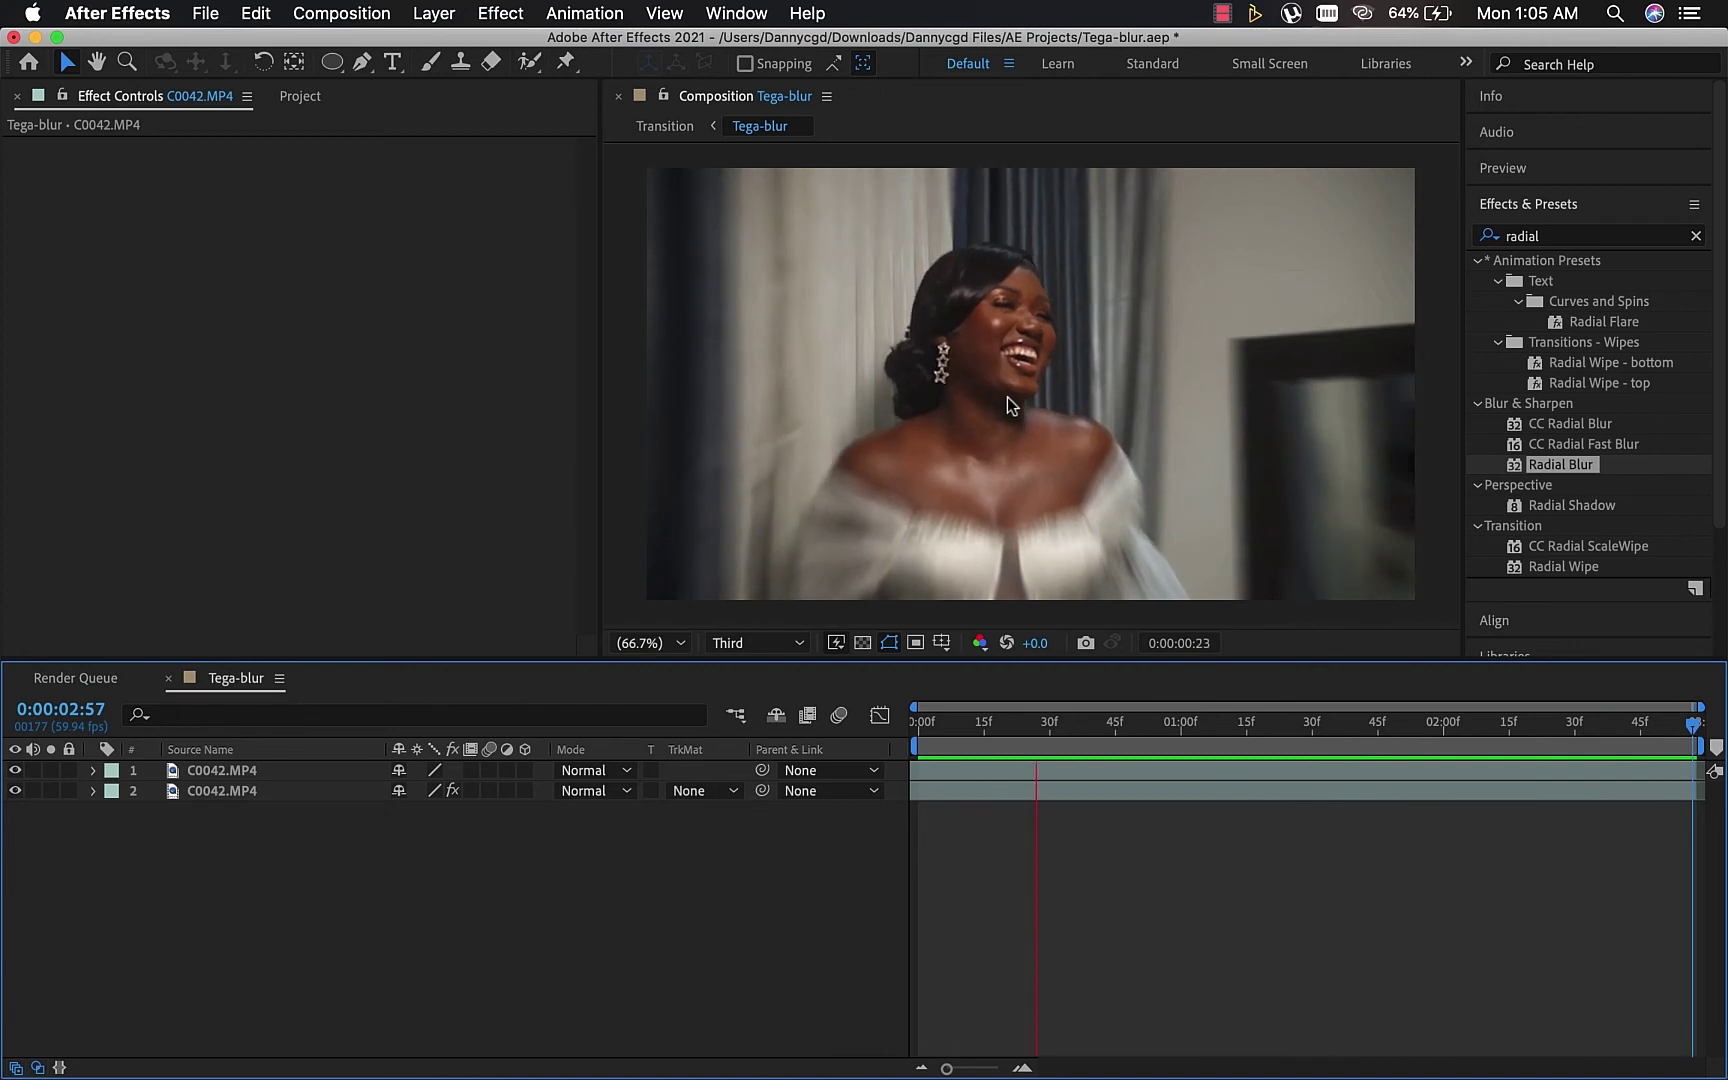
left_click(770, 643)
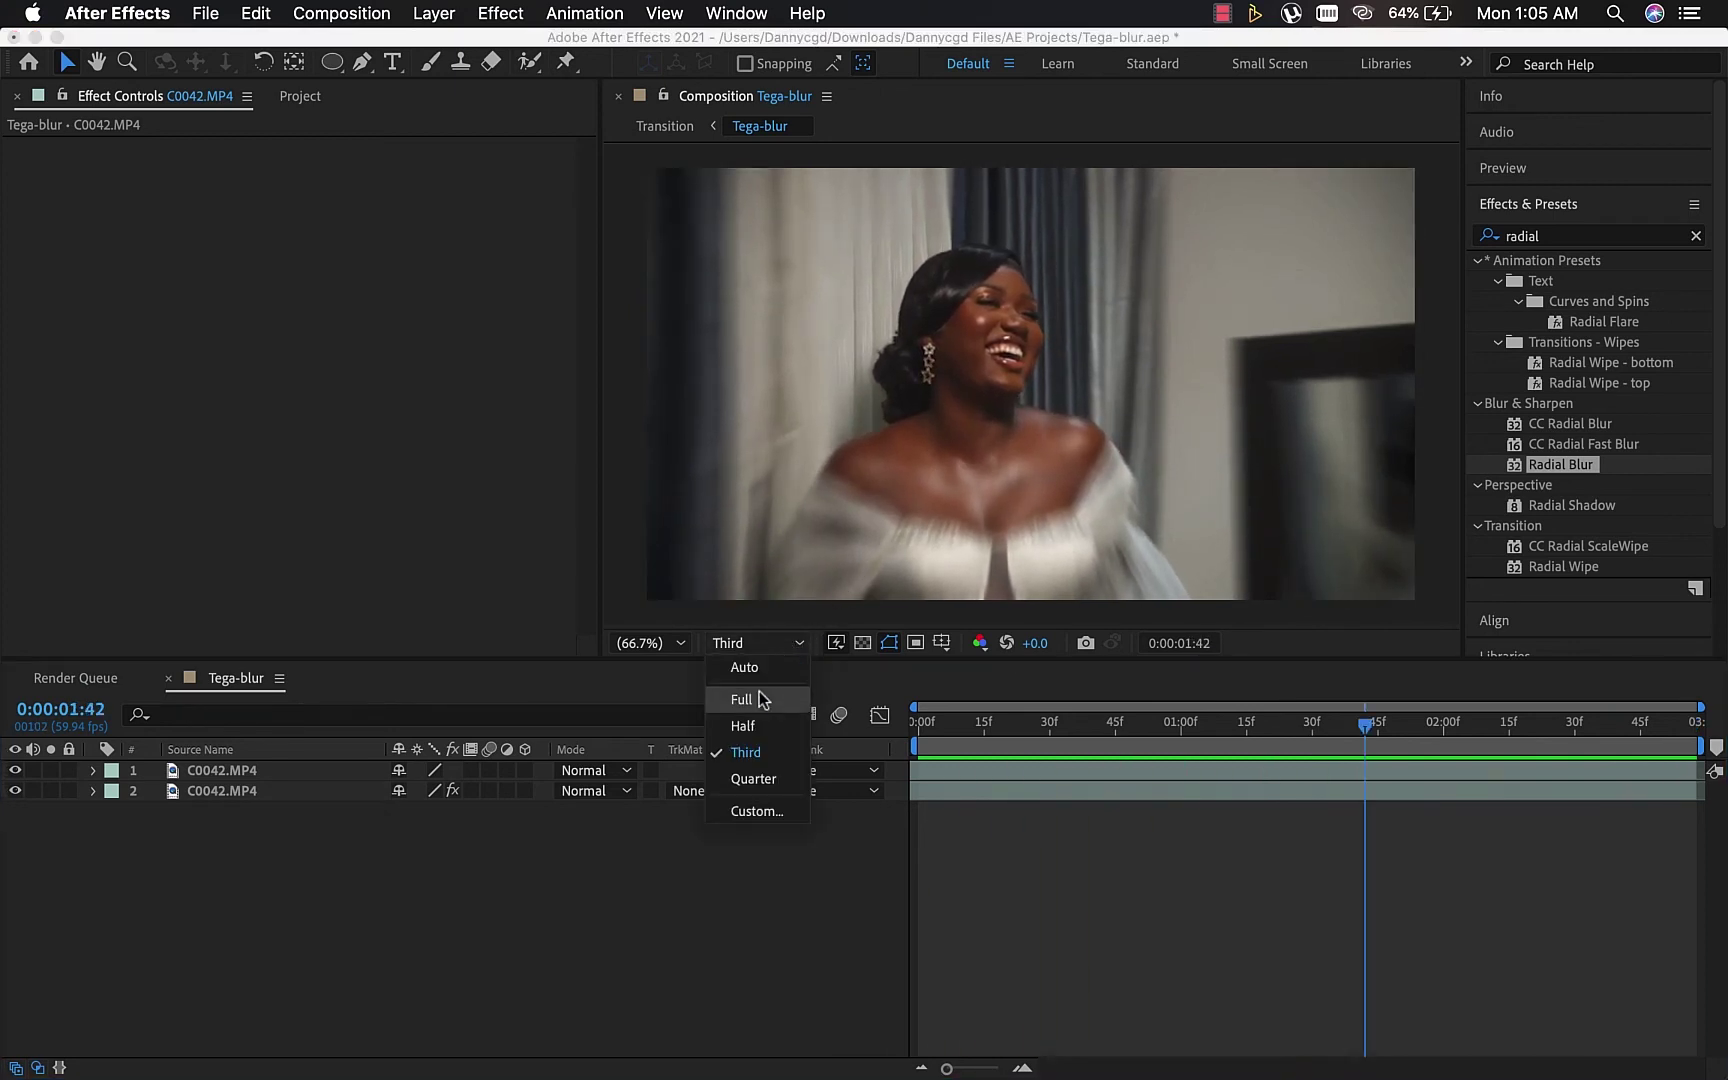
left_click(745, 725)
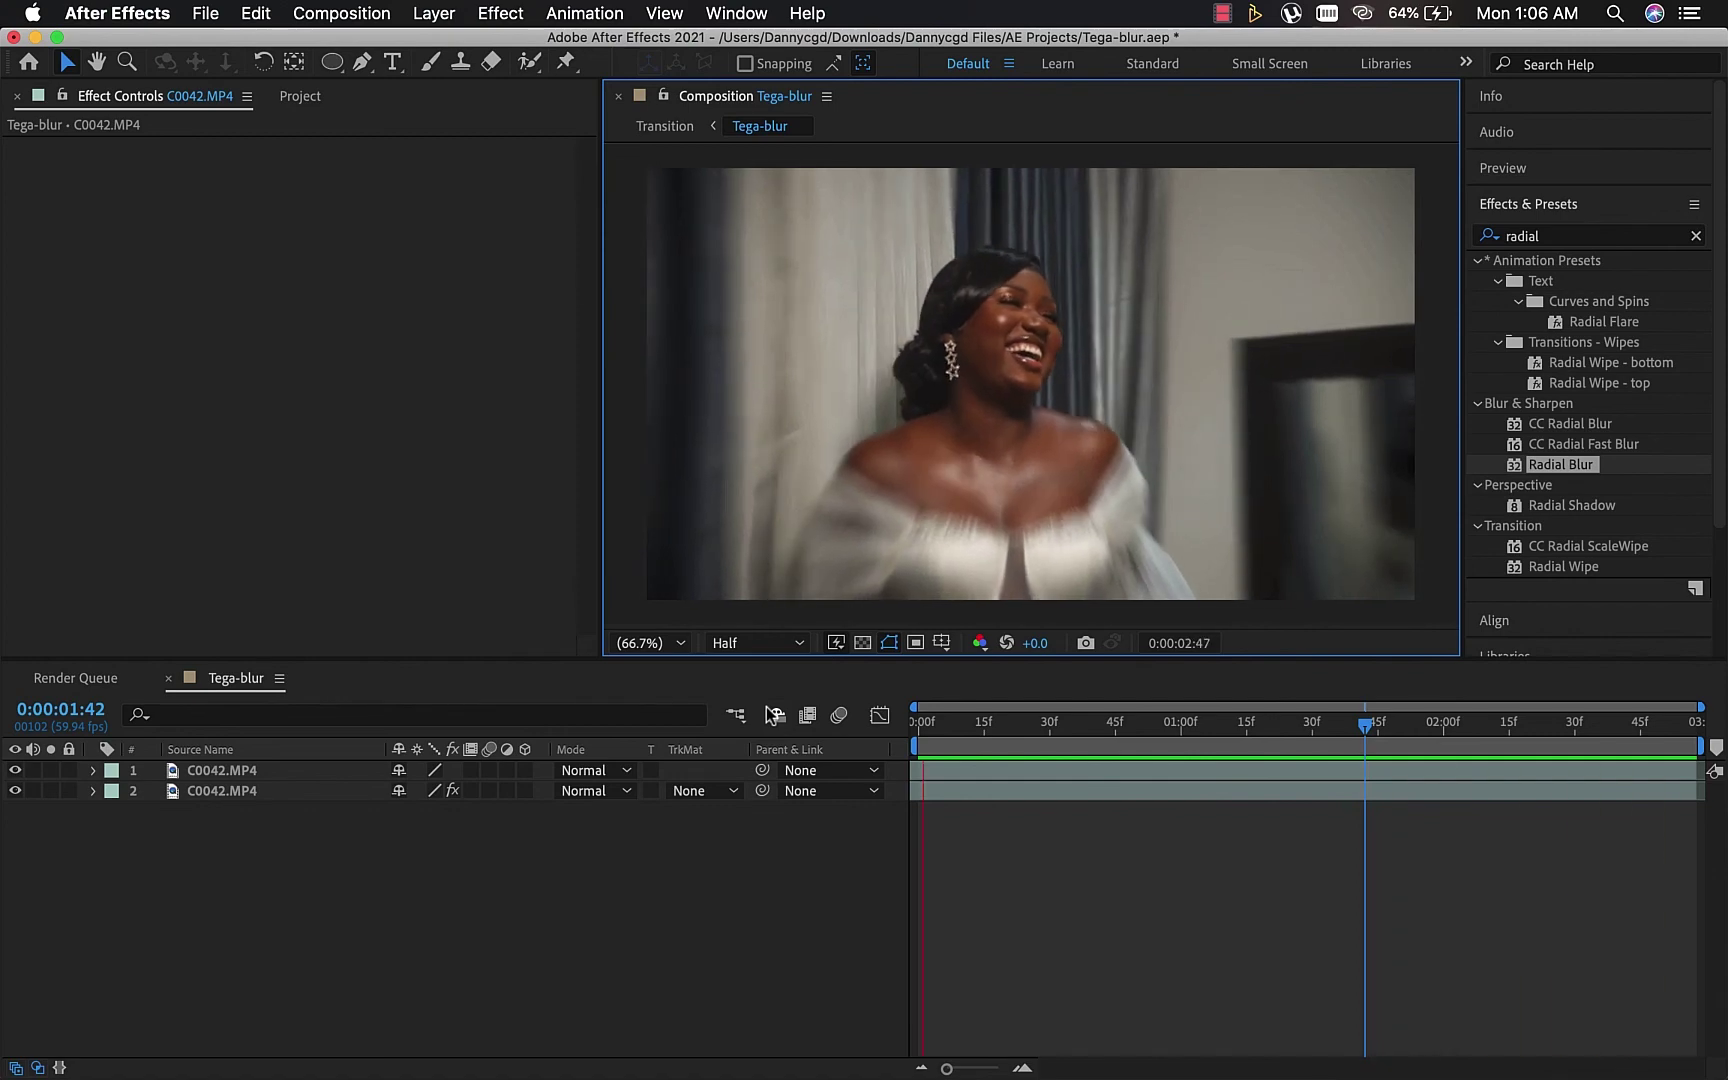
key("space")
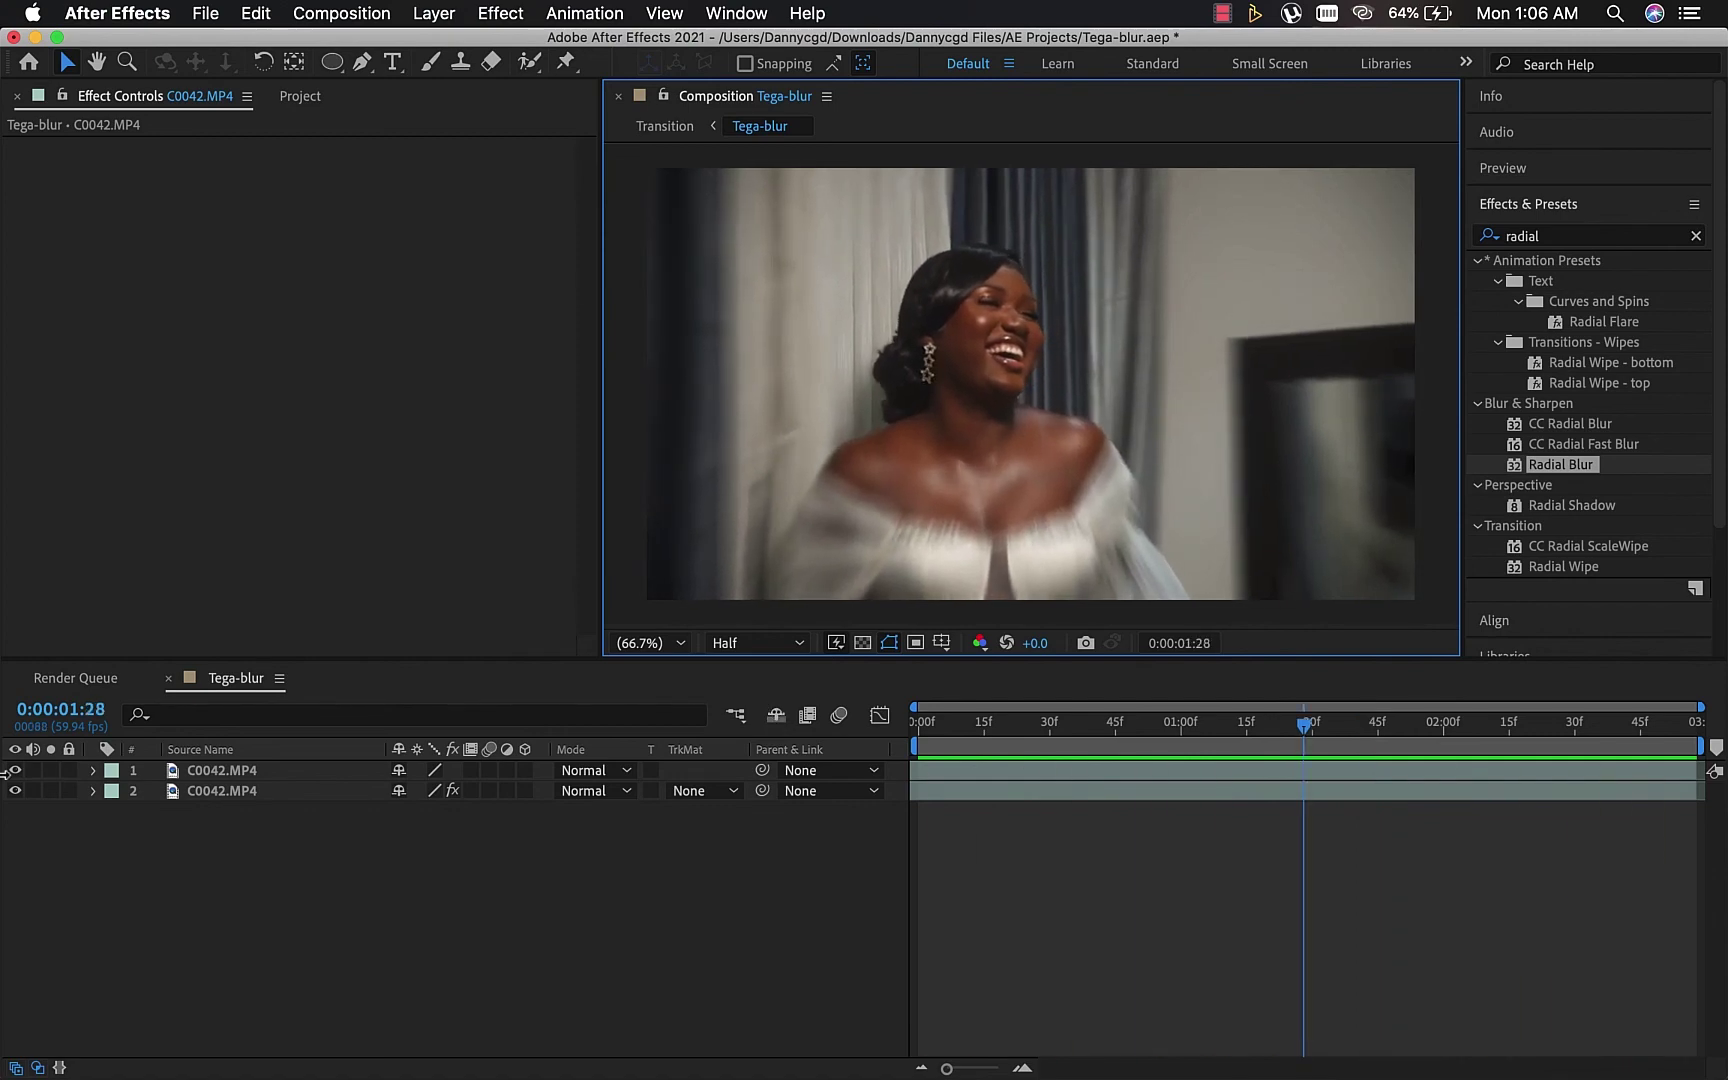
Change the lower layer's Radial Blur to the Spin type with an Amount of 9.0 and play back the result.
left_click(200, 790)
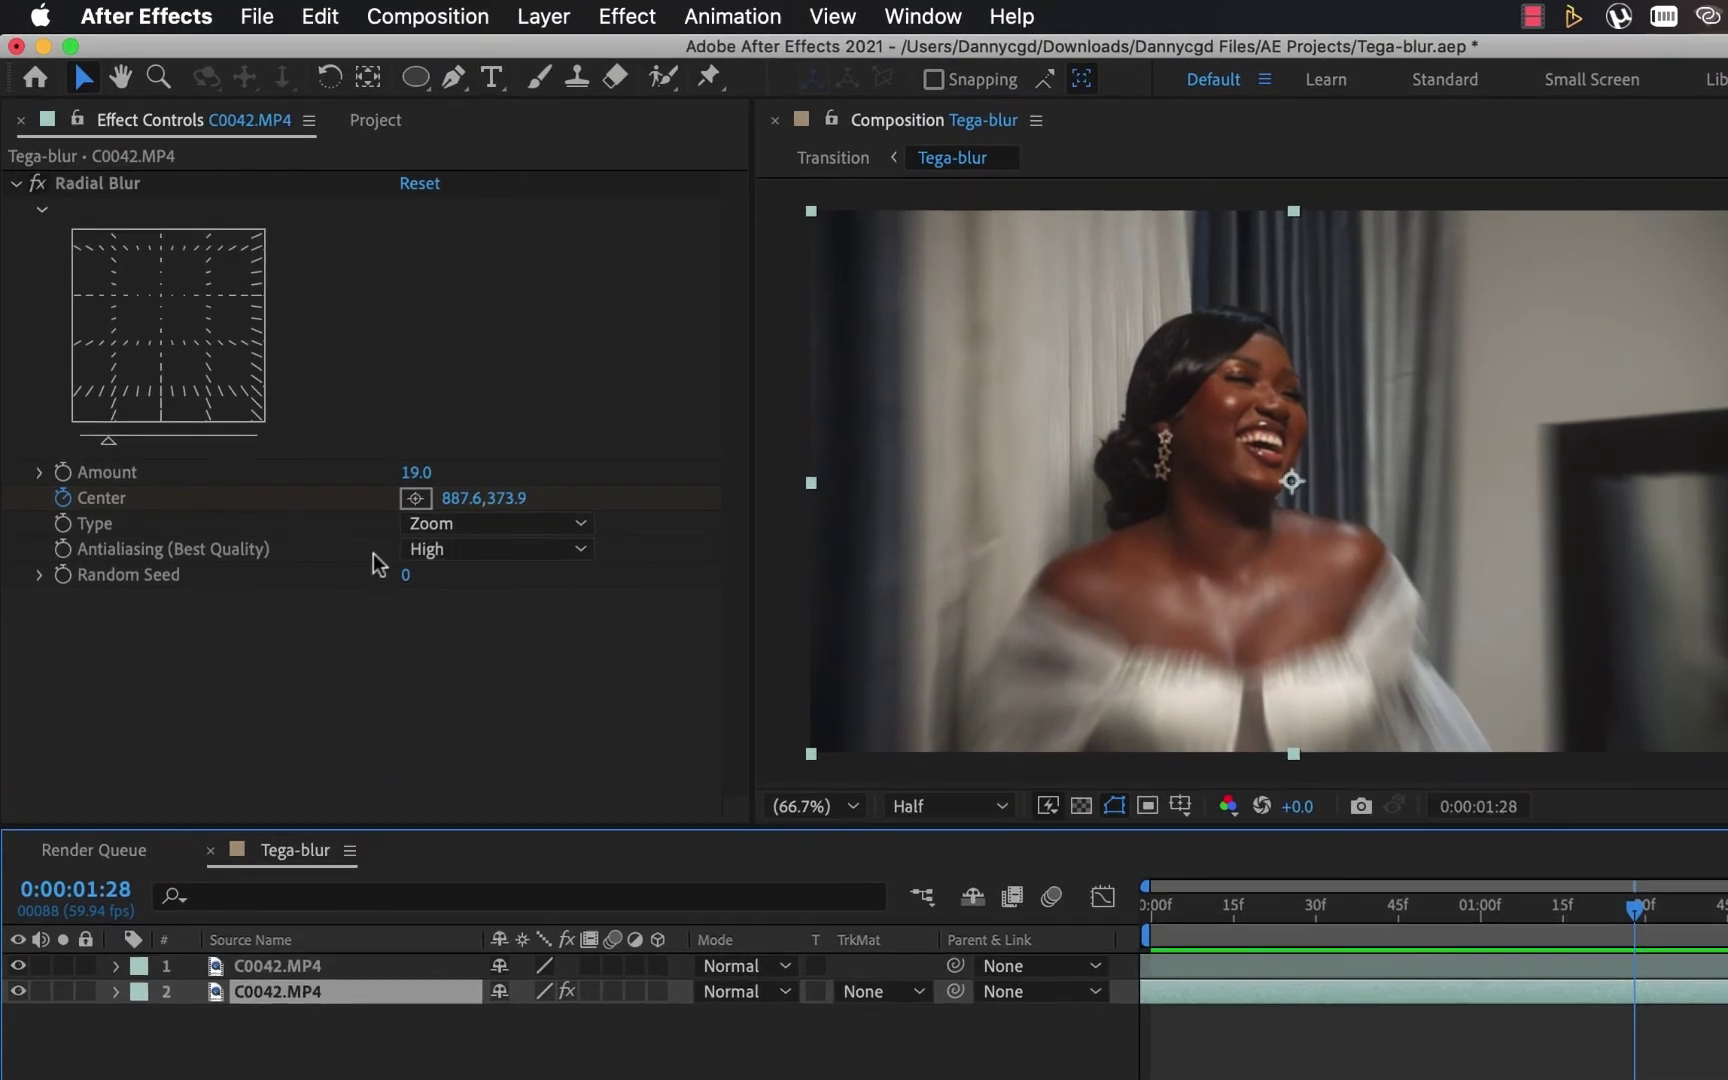
left_click(478, 526)
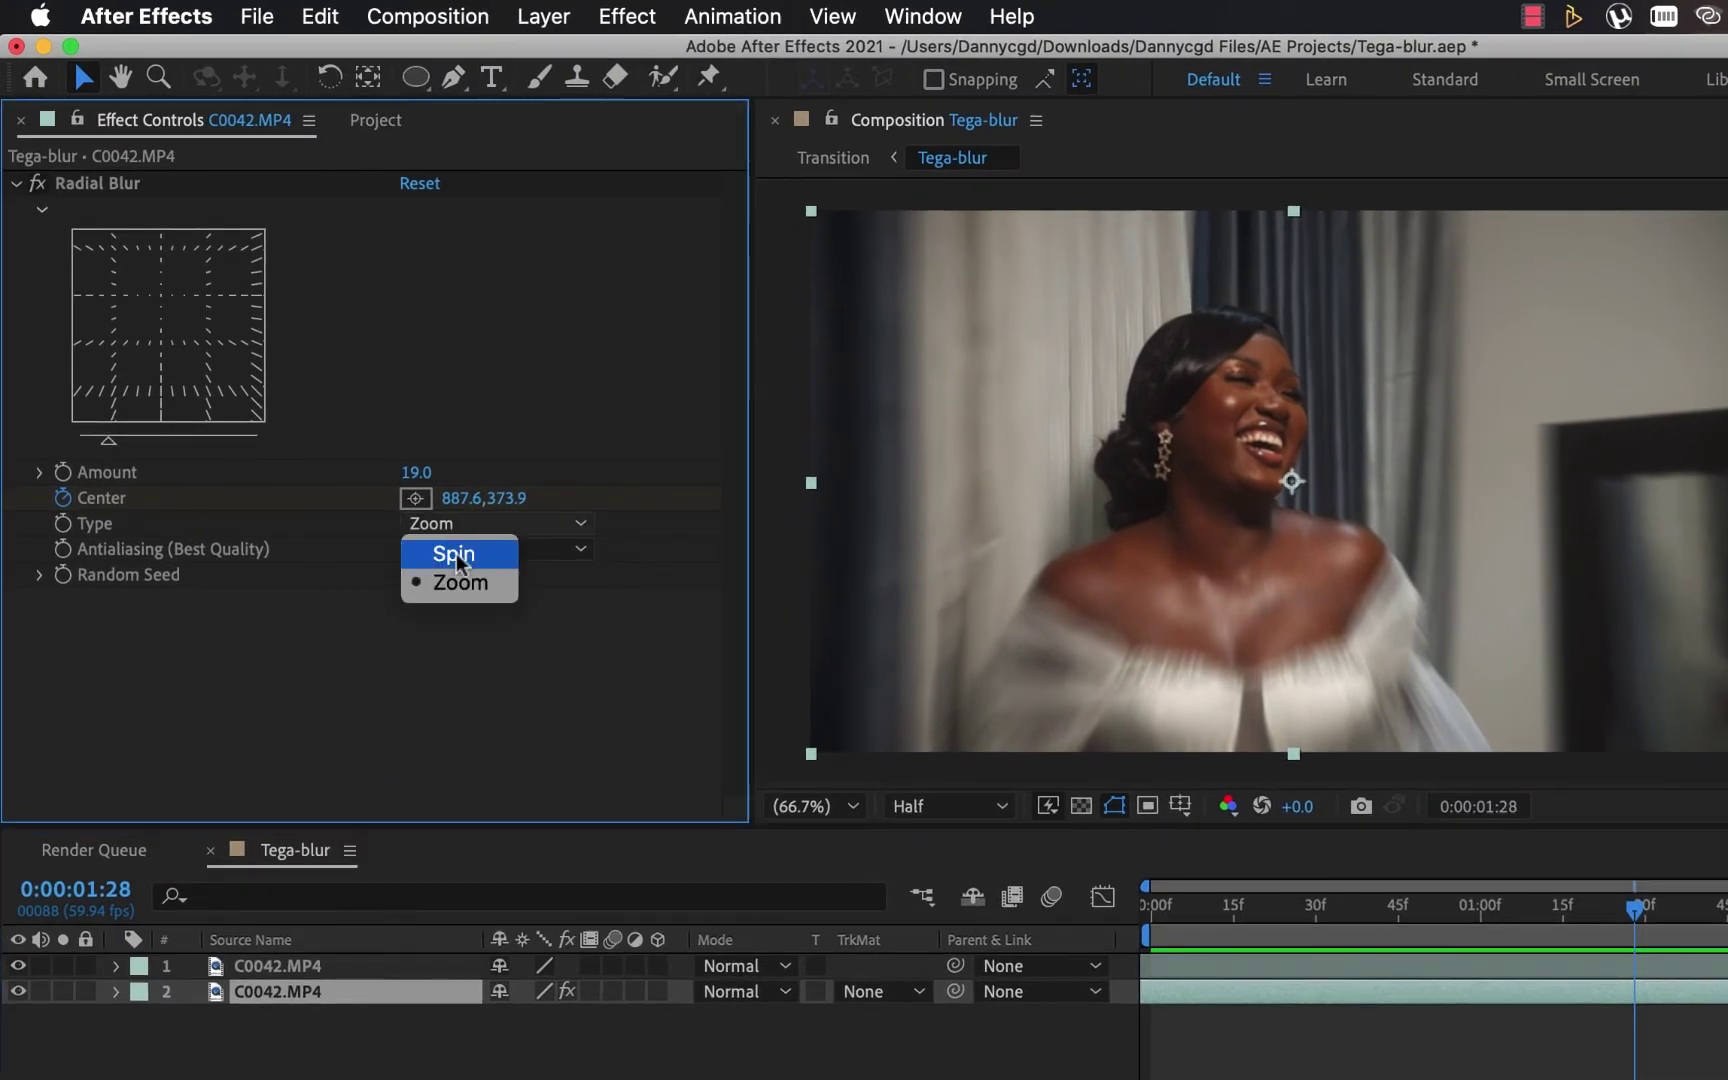
left_click(455, 555)
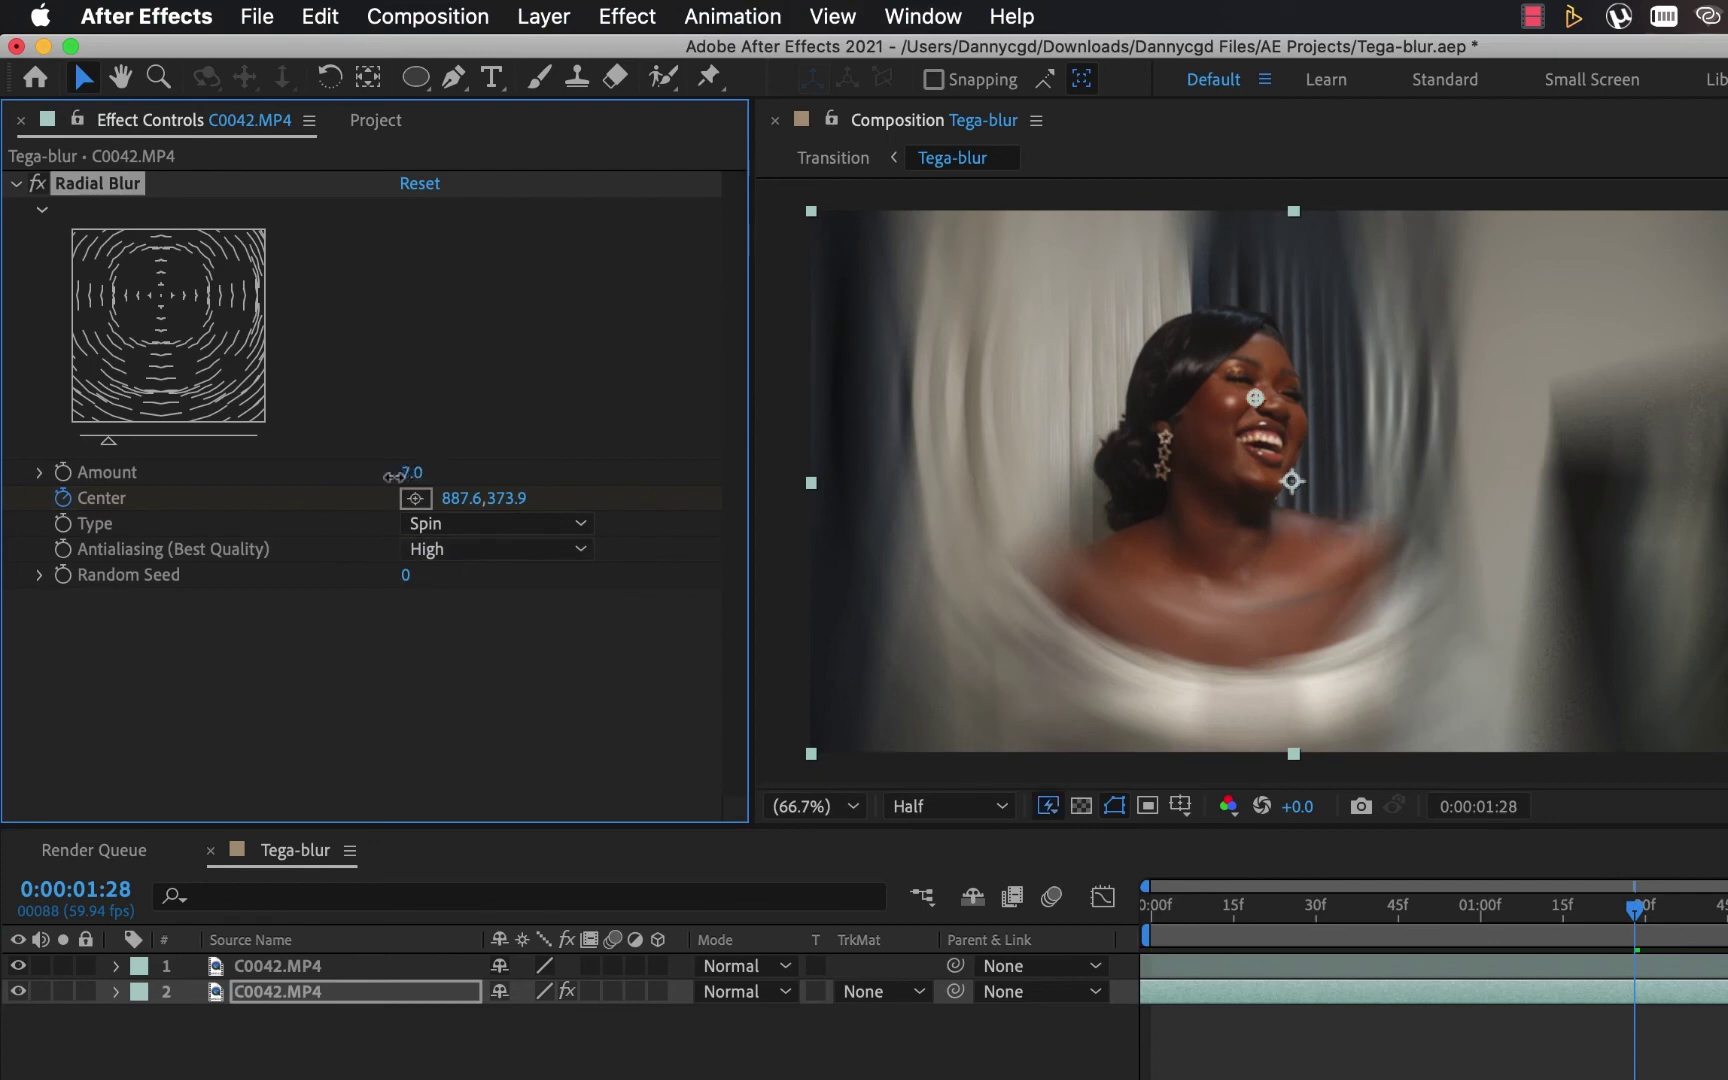
left_click_drag(395, 476, 398, 478)
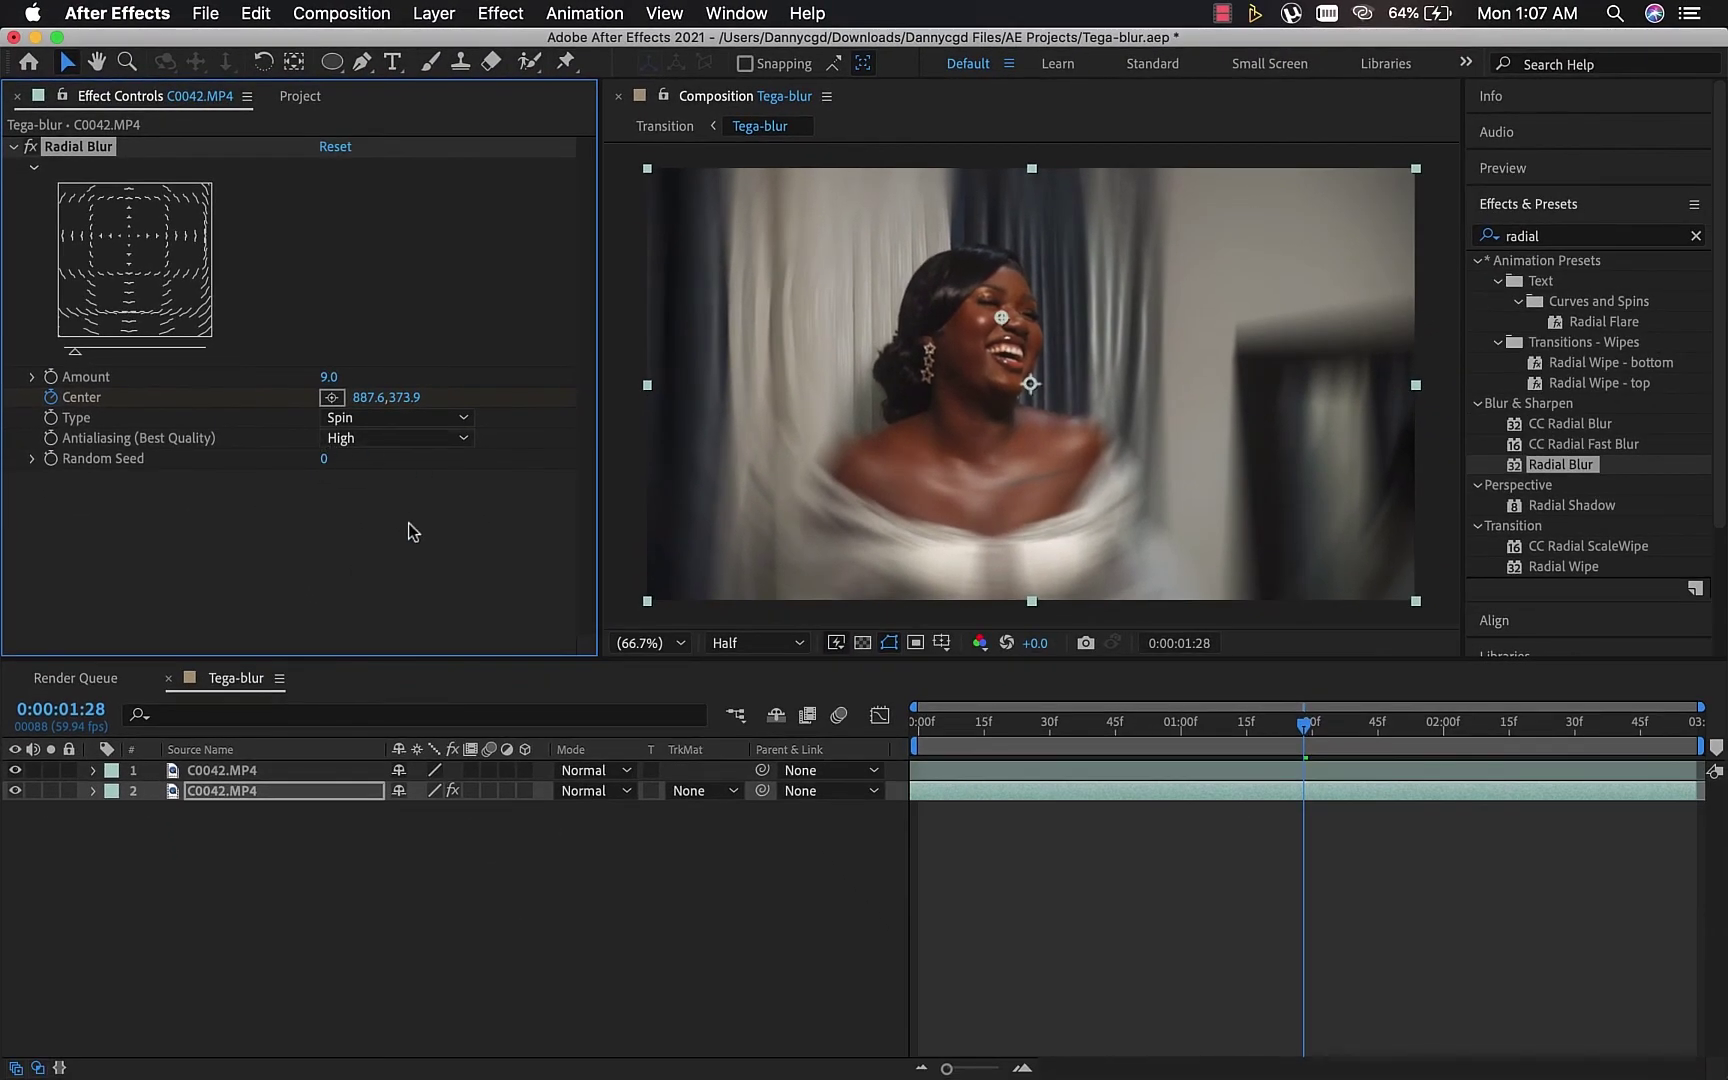
key("space")
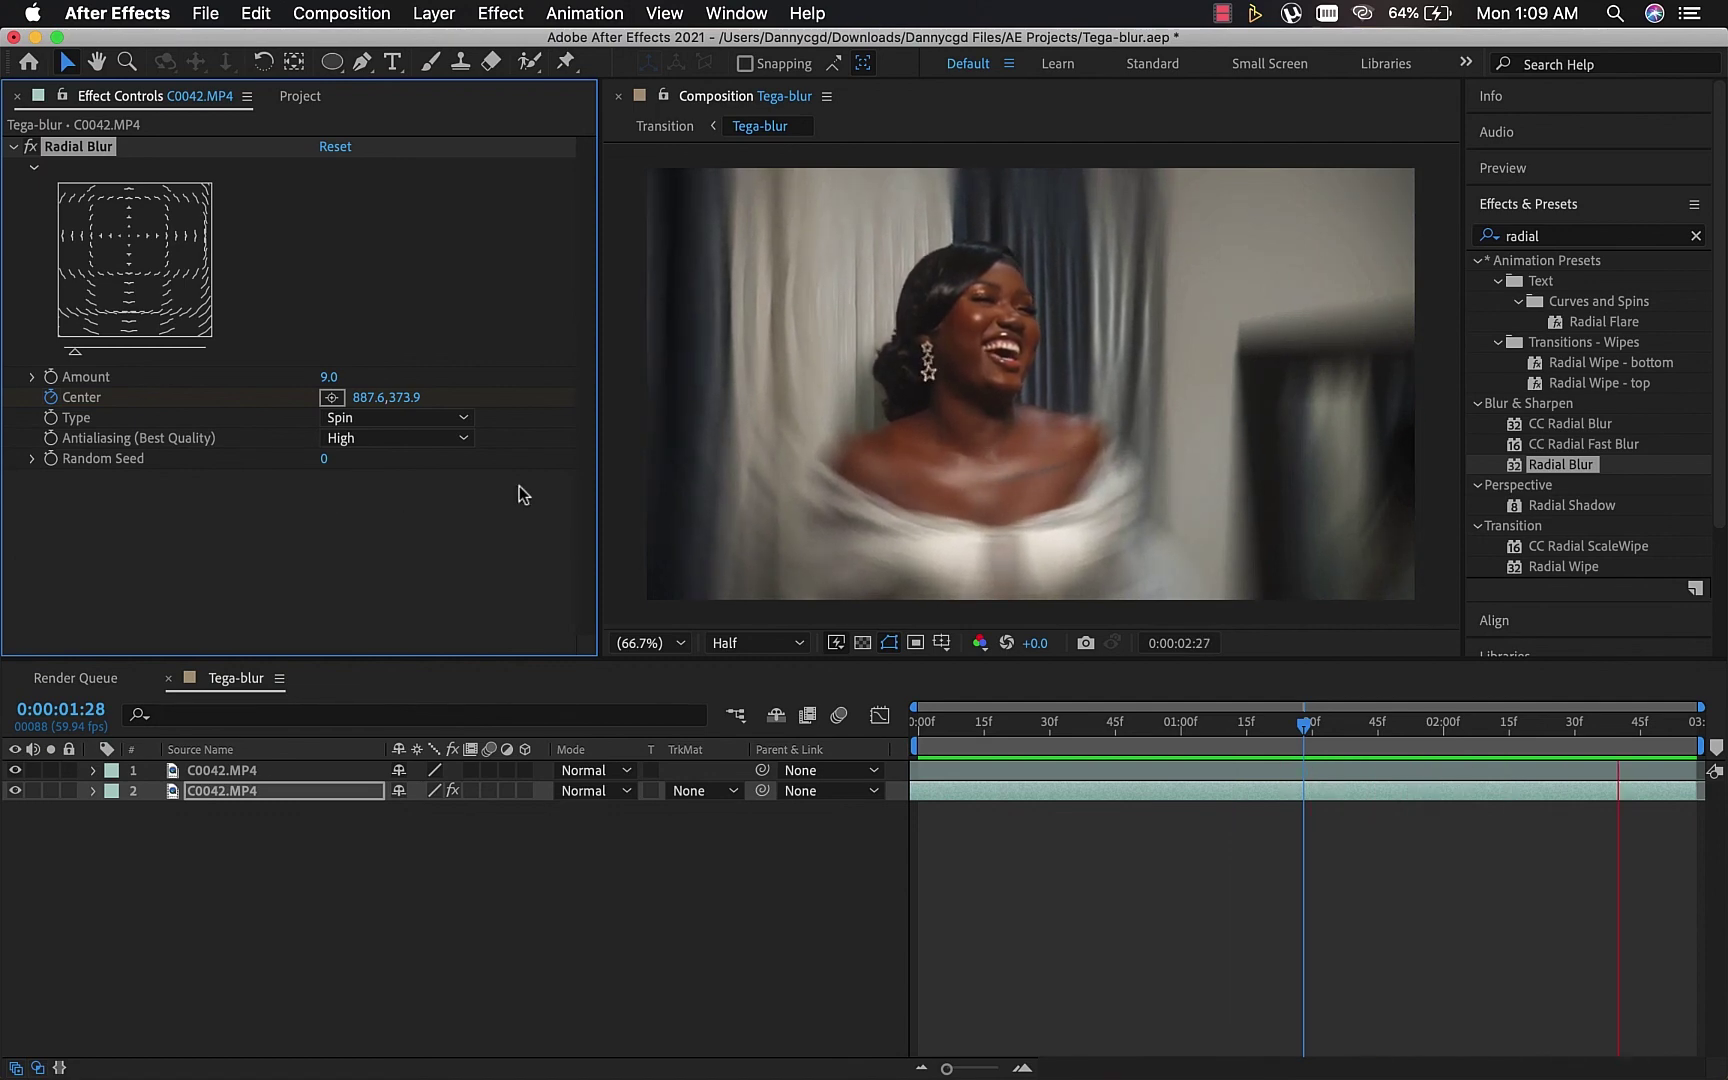
key("space")
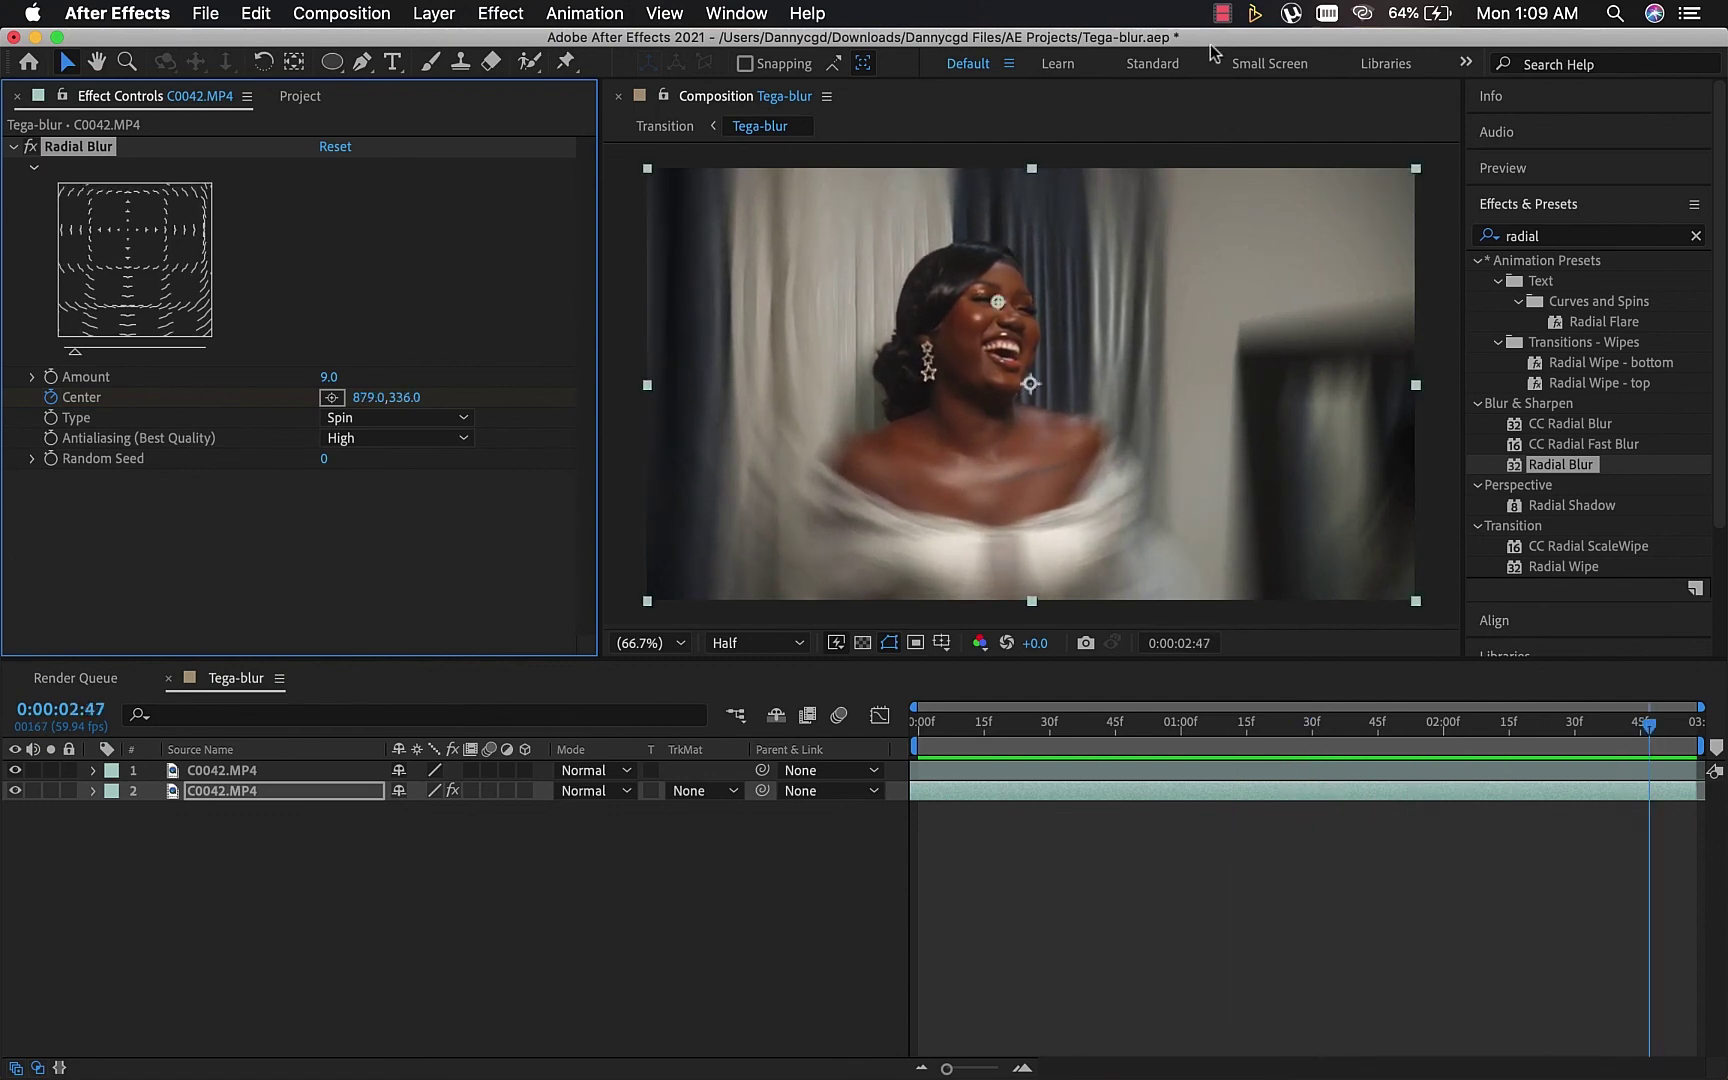